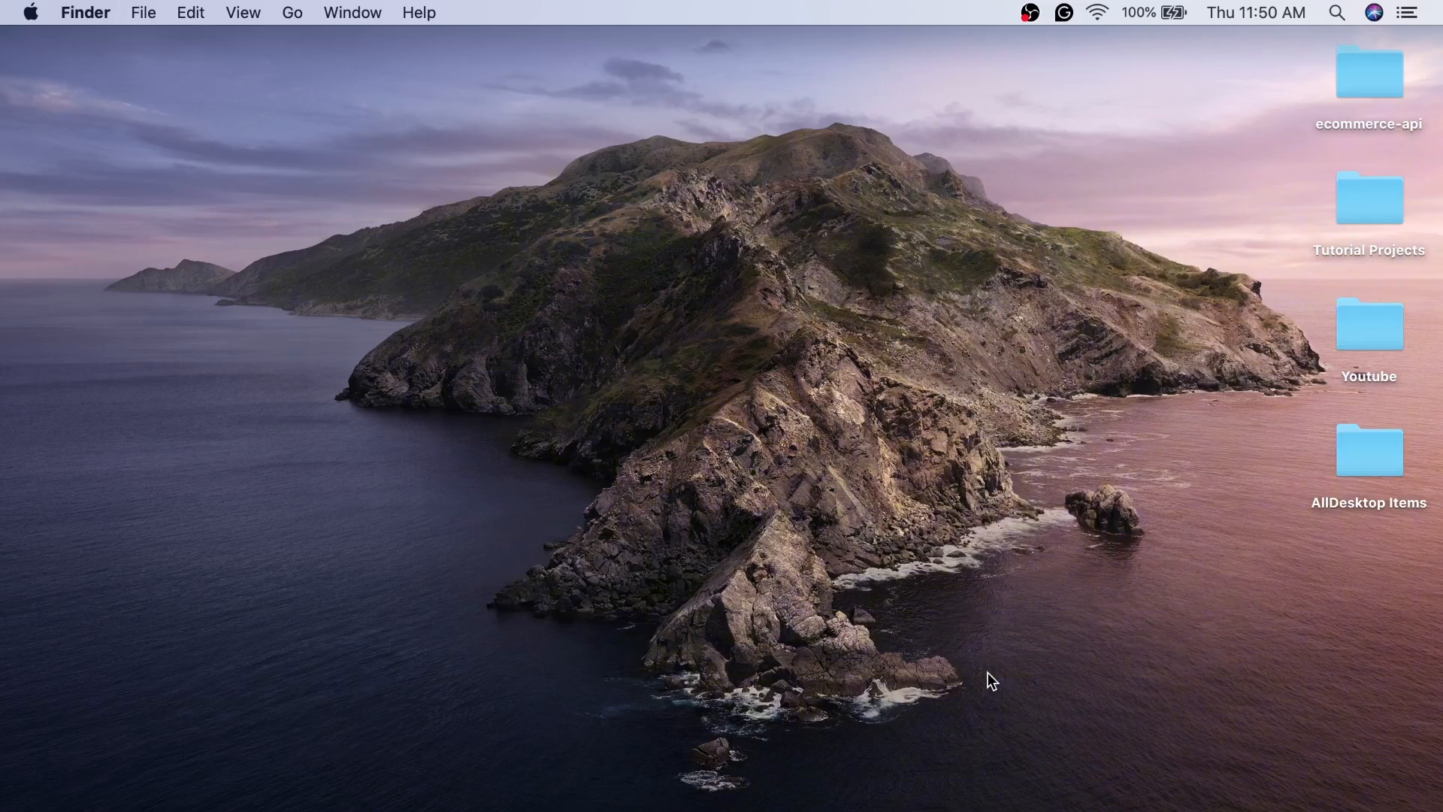
# Switch to Chrome, search Google for "vscode" and open the official Visual Studio Code website
pyautogui.click(1172, 804)
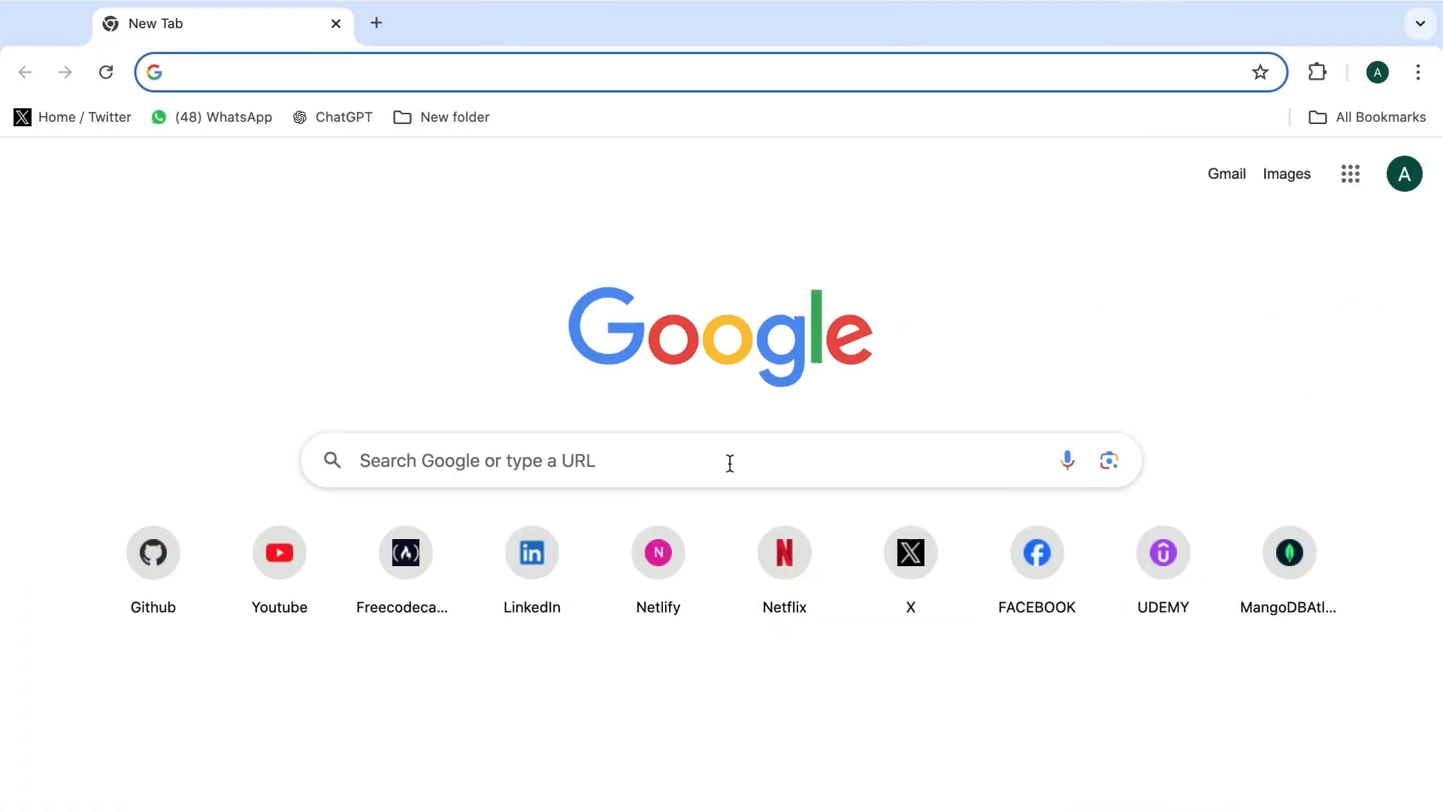
pyautogui.click(682, 455)
pyautogui.write('vs')
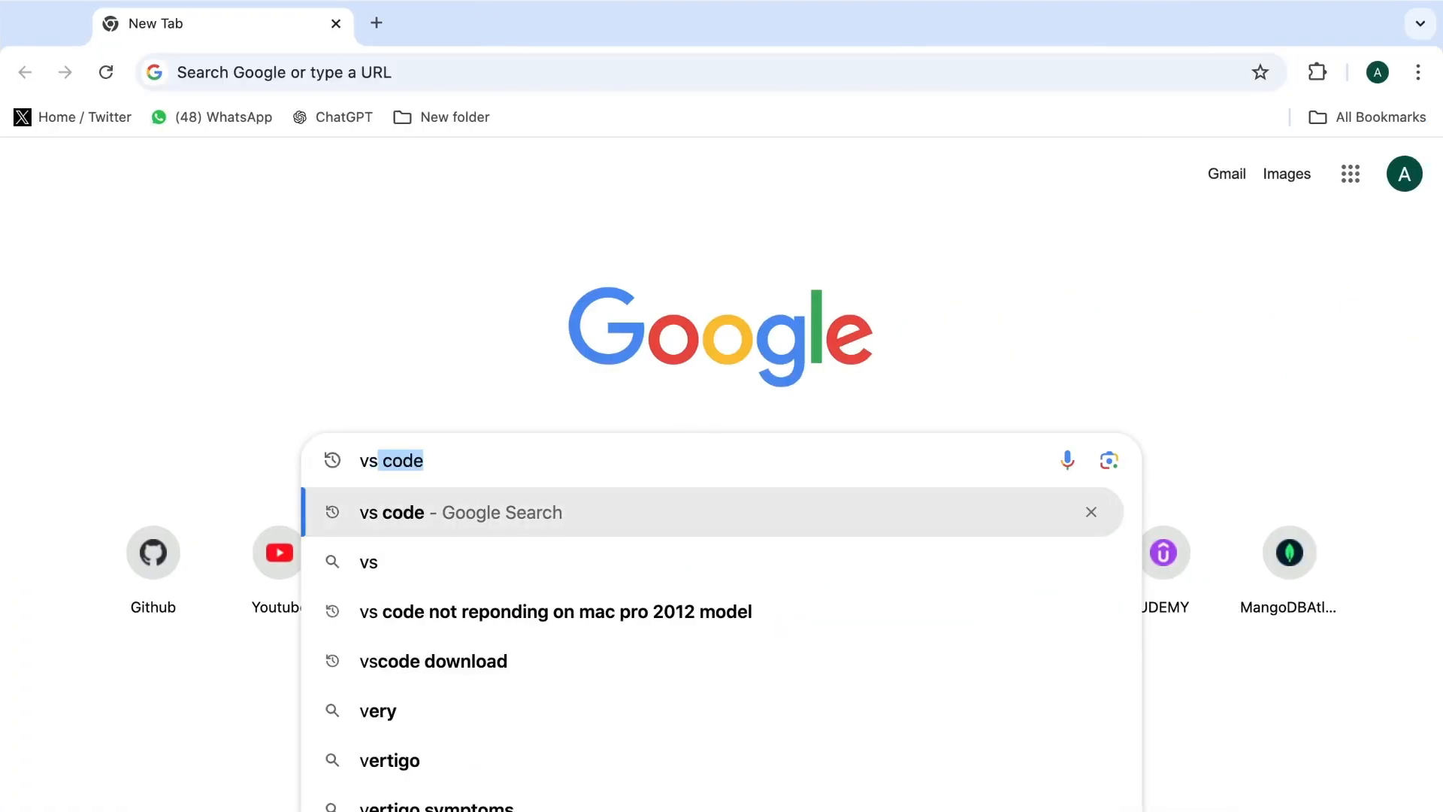
pyautogui.write('code')
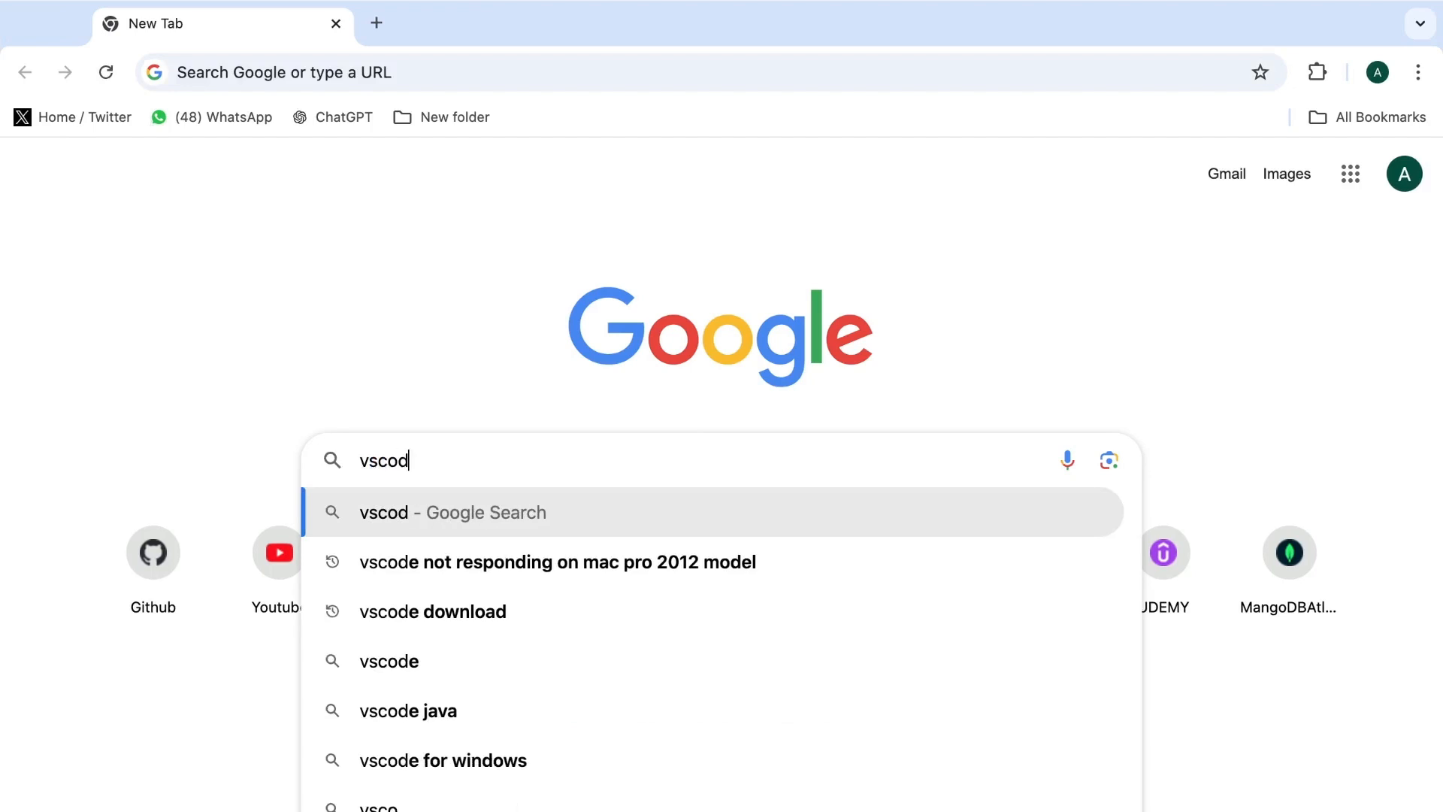
pyautogui.press('Return')
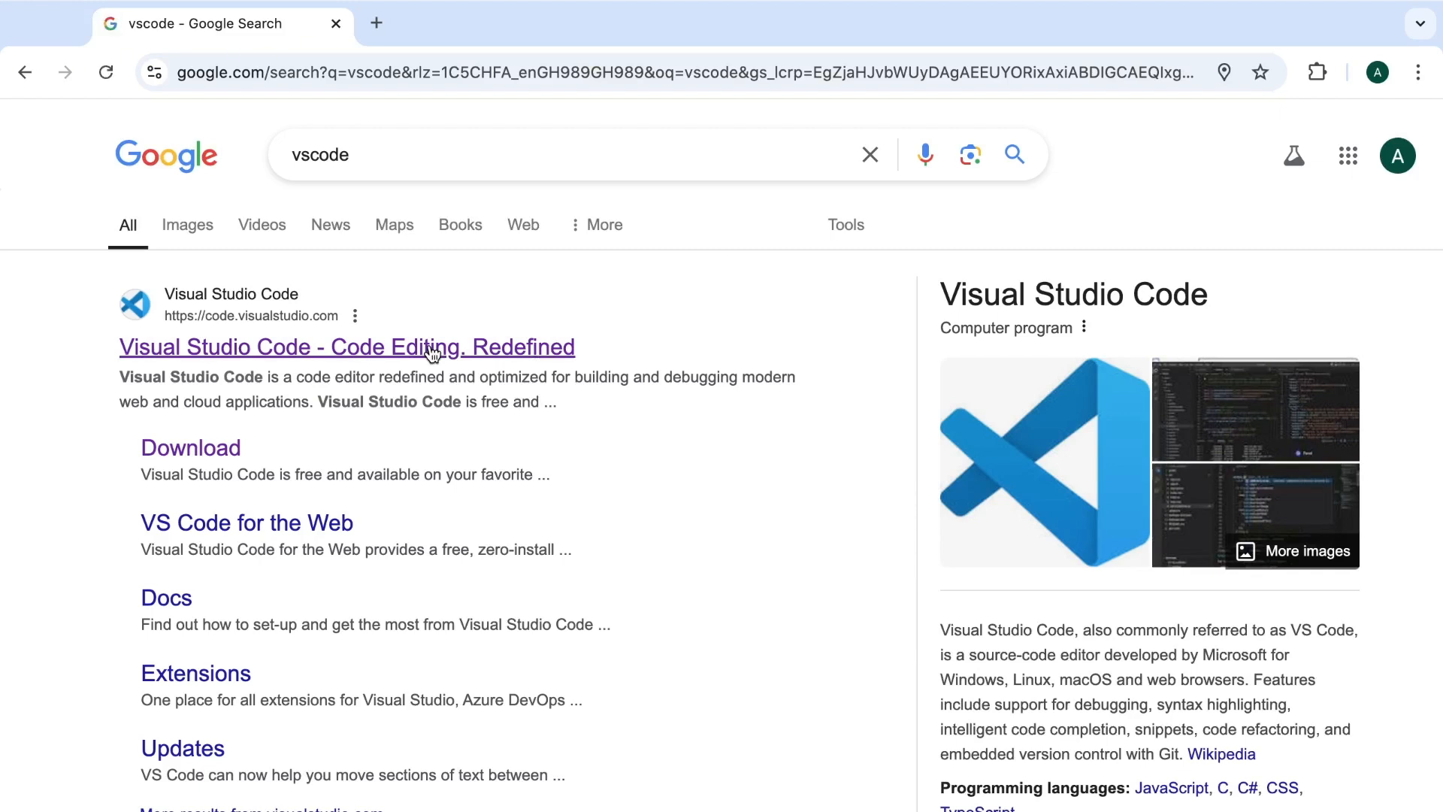
pyautogui.click(246, 357)
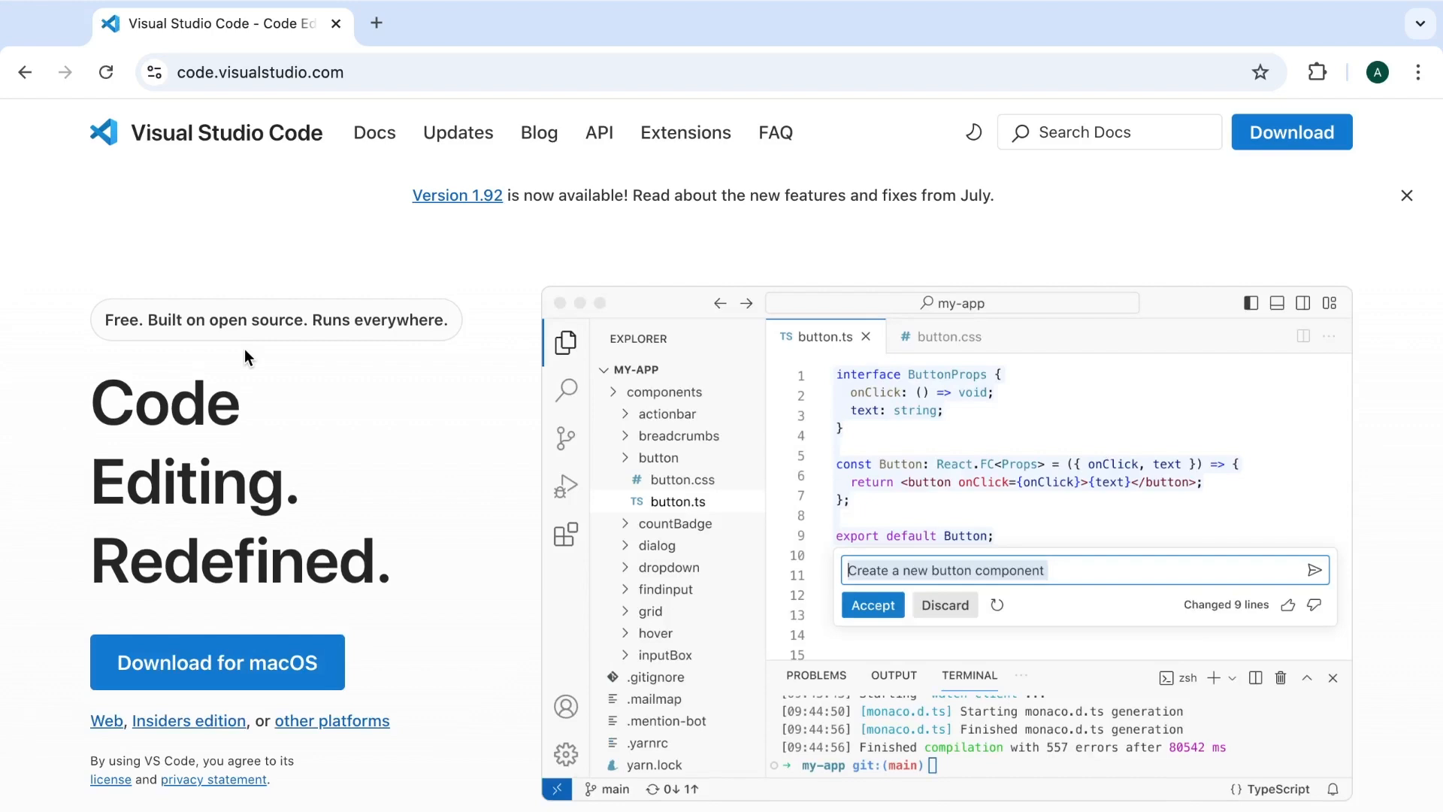
# Look over the Visual Studio Code home page and download the macOS version
pyautogui.scroll(-2, 245, 349)
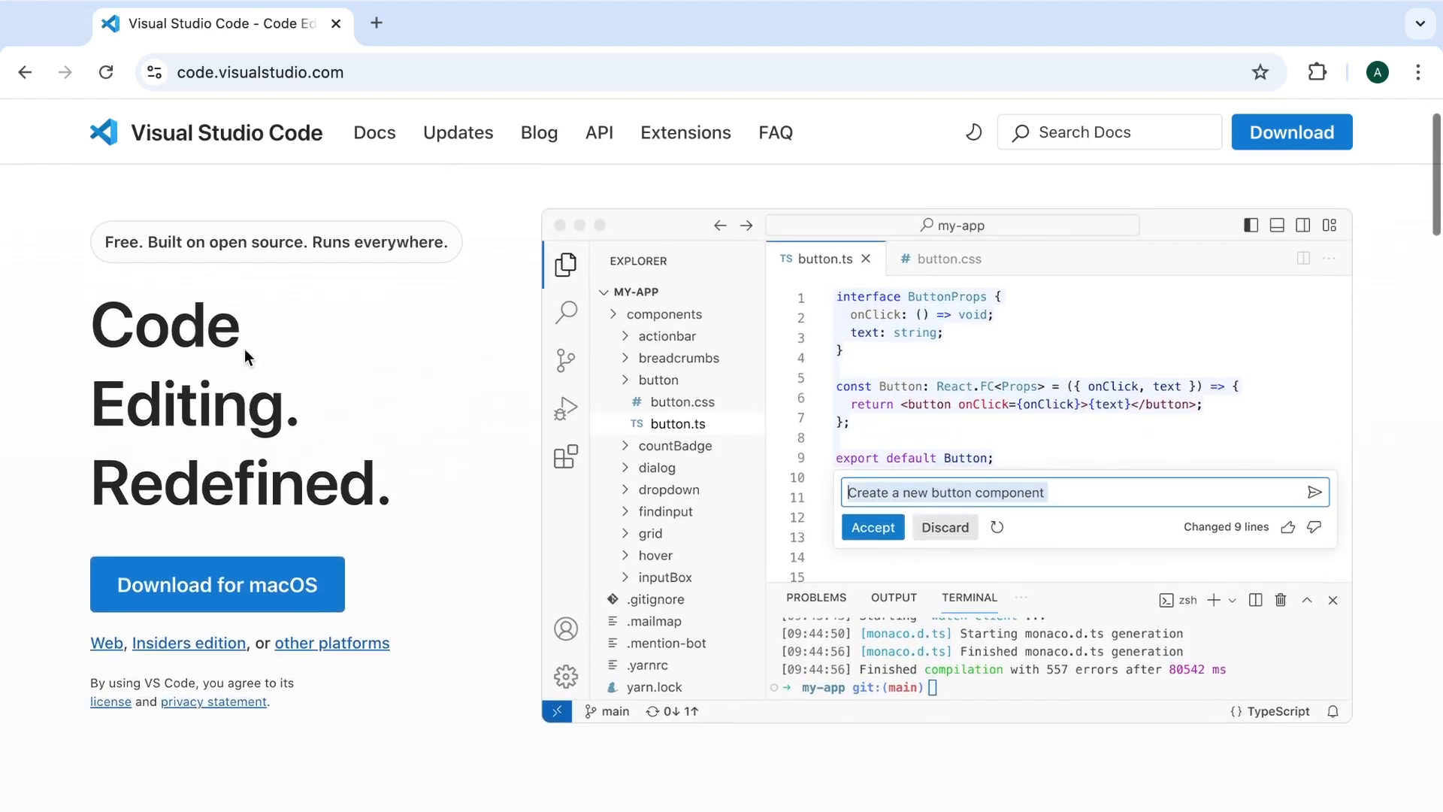
pyautogui.scroll(-4, 245, 349)
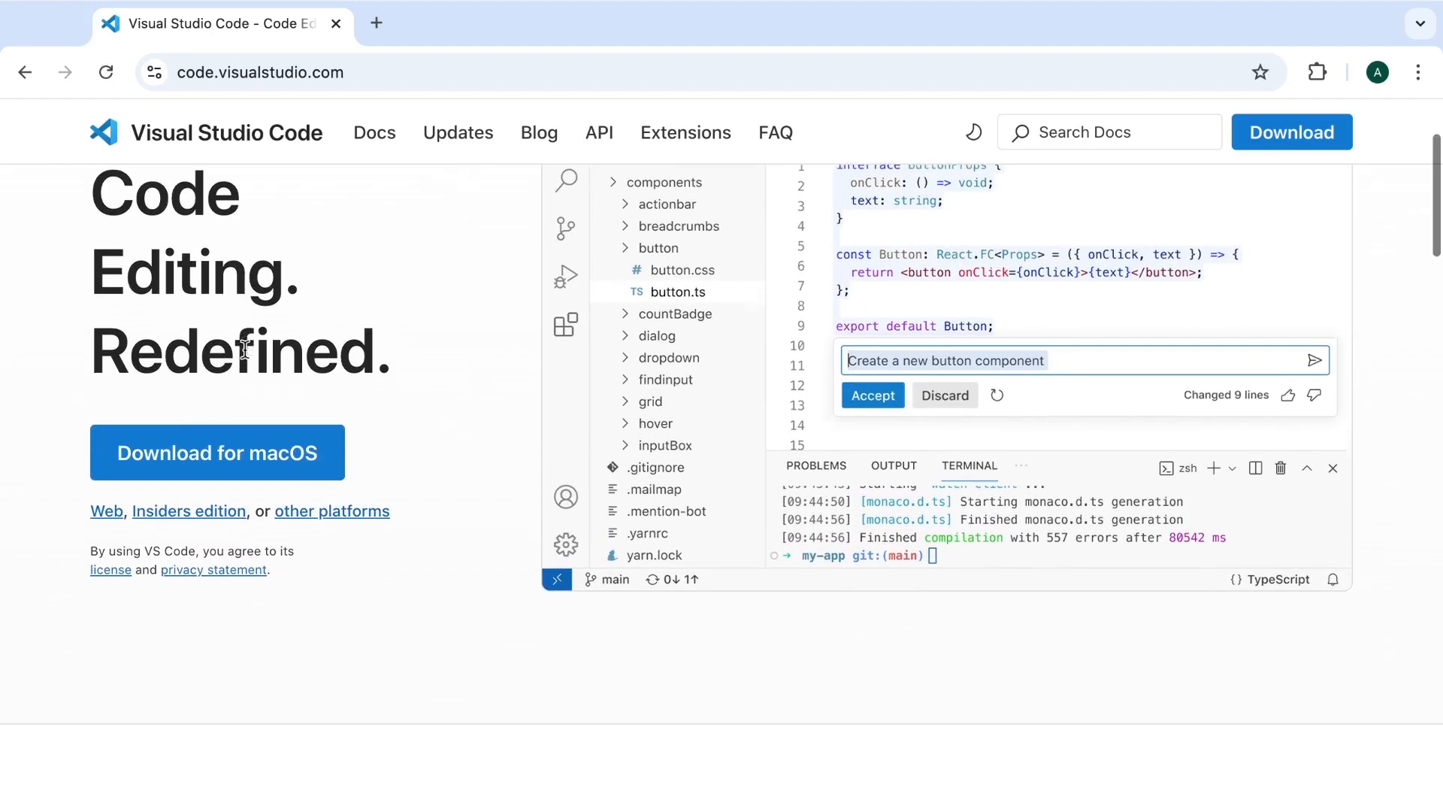
pyautogui.scroll(-20, 245, 349)
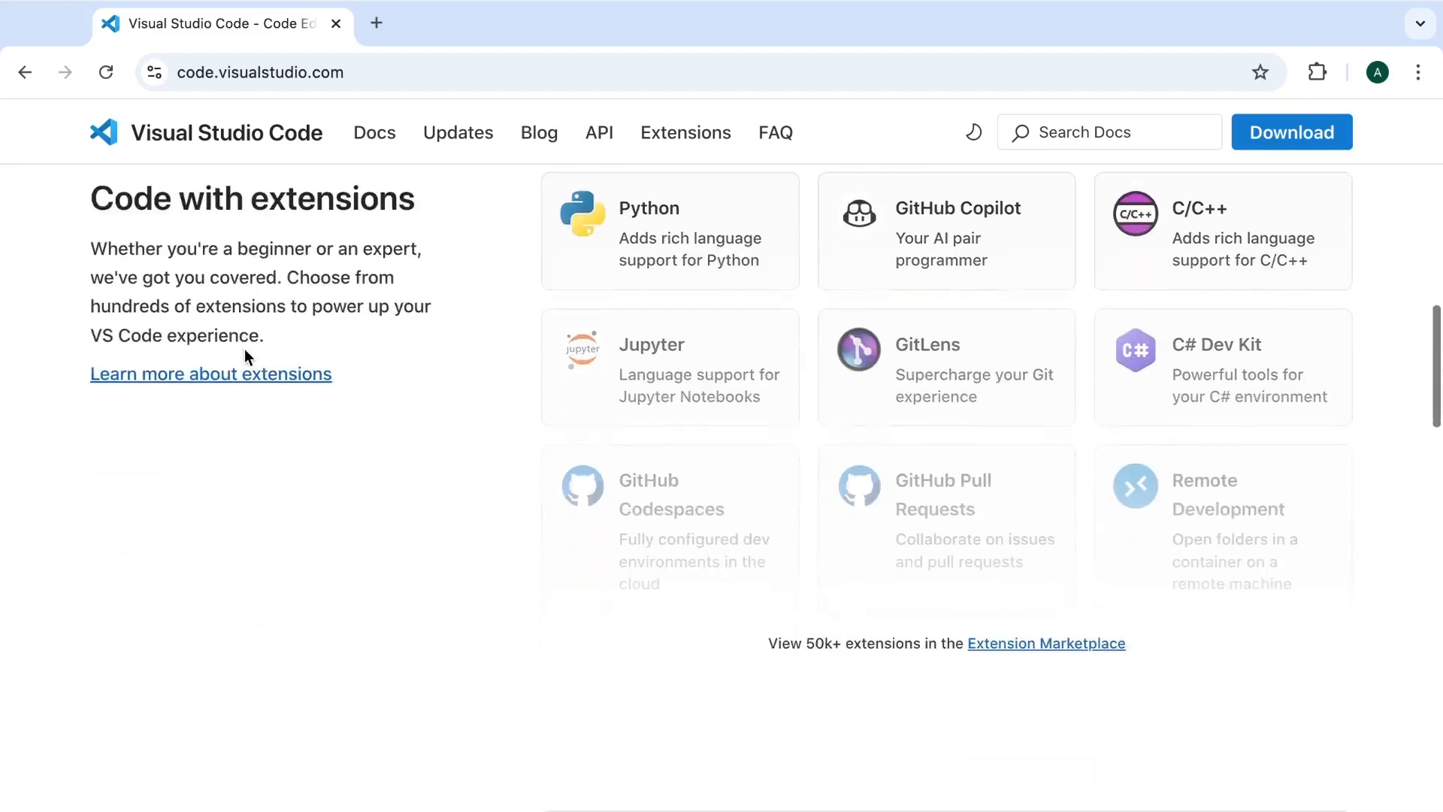
pyautogui.scroll(-15, 245, 349)
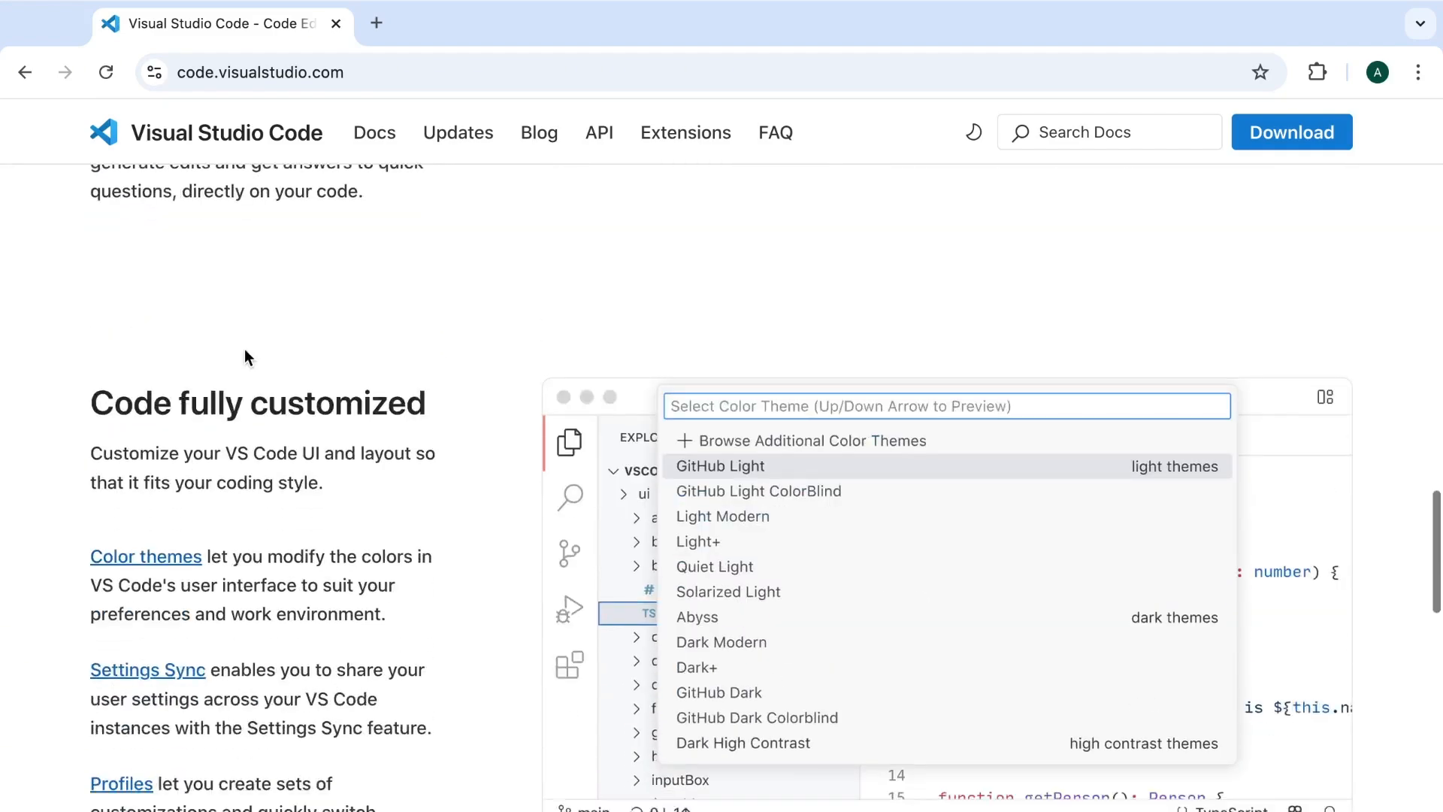
pyautogui.scroll(12, 245, 348)
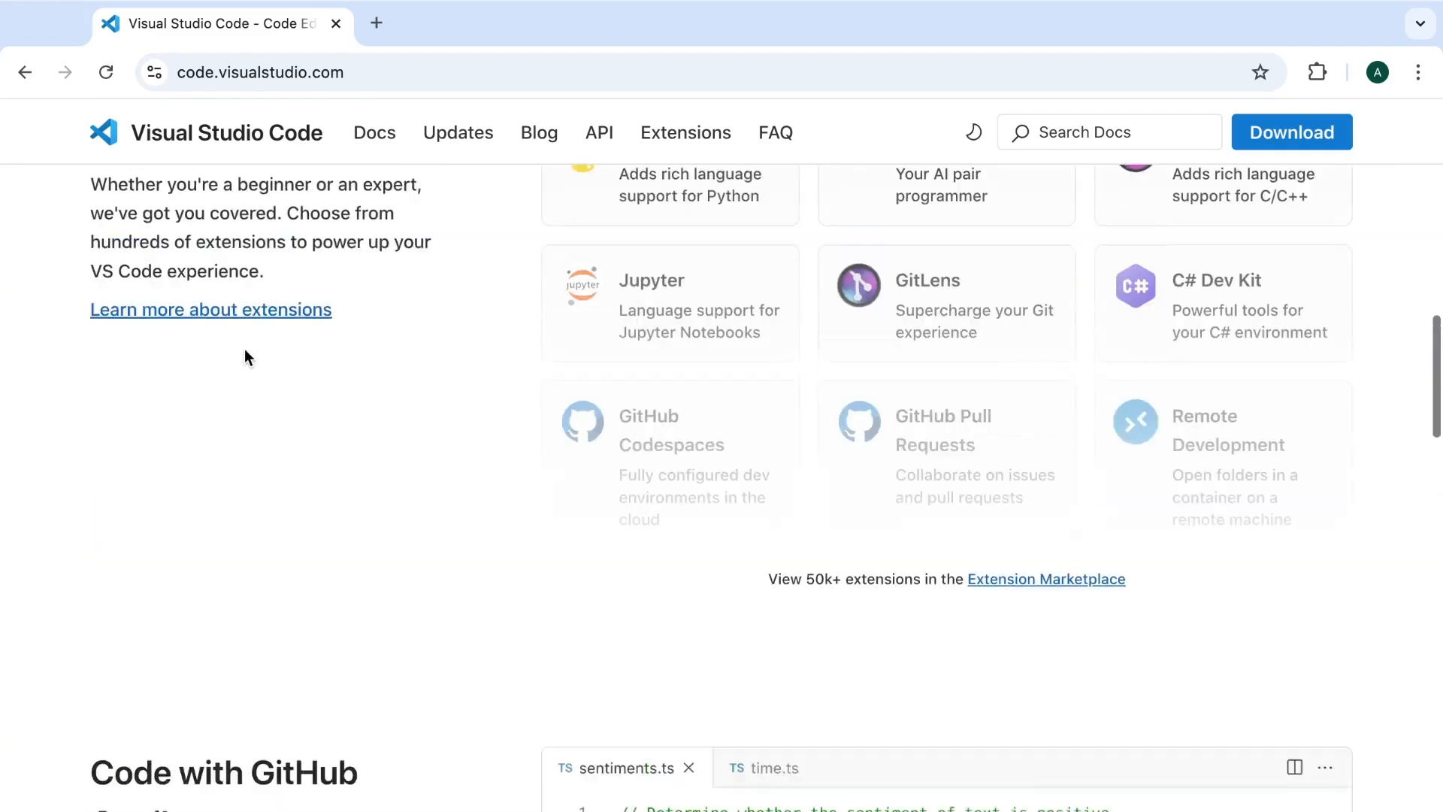
pyautogui.scroll(10, 245, 357)
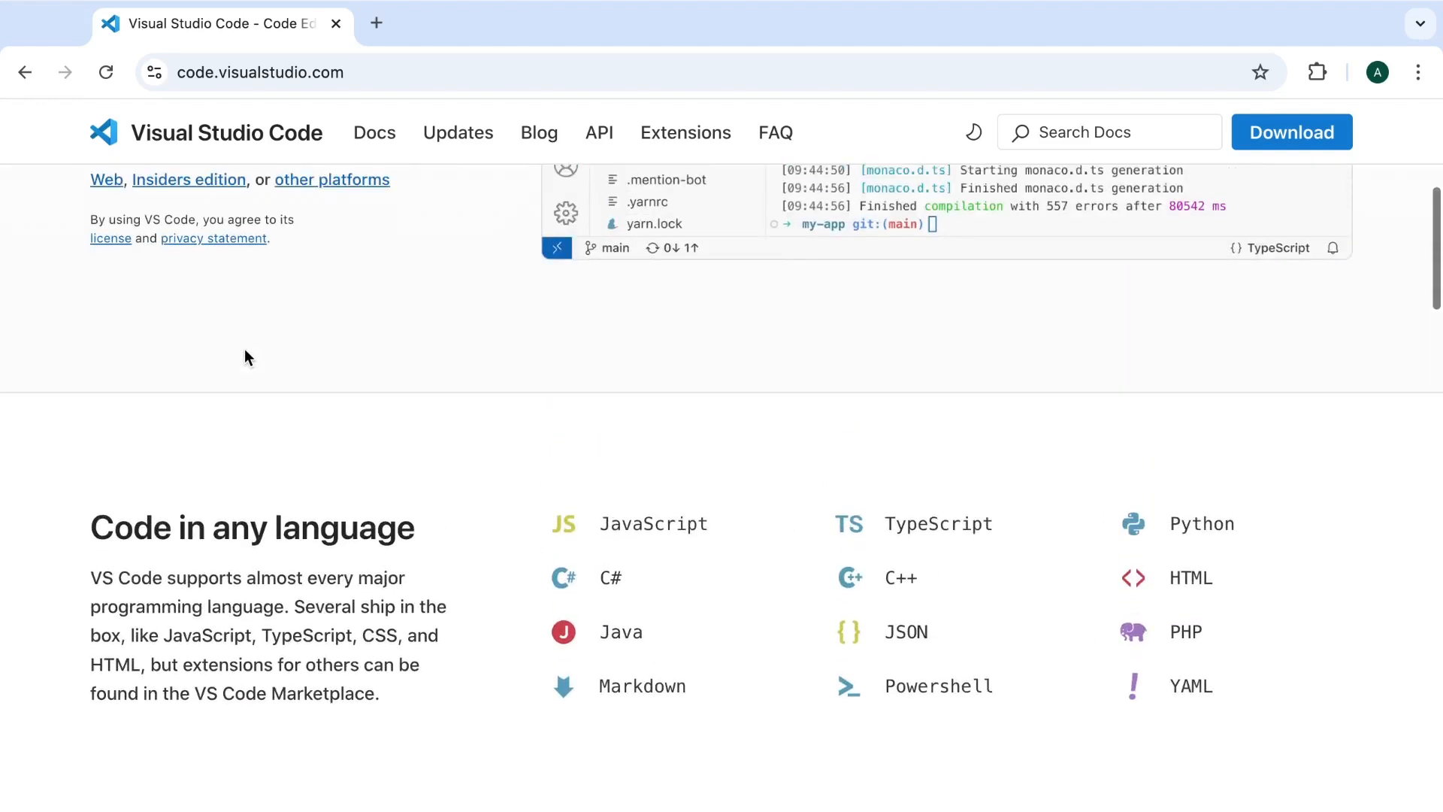
pyautogui.scroll(4, 245, 350)
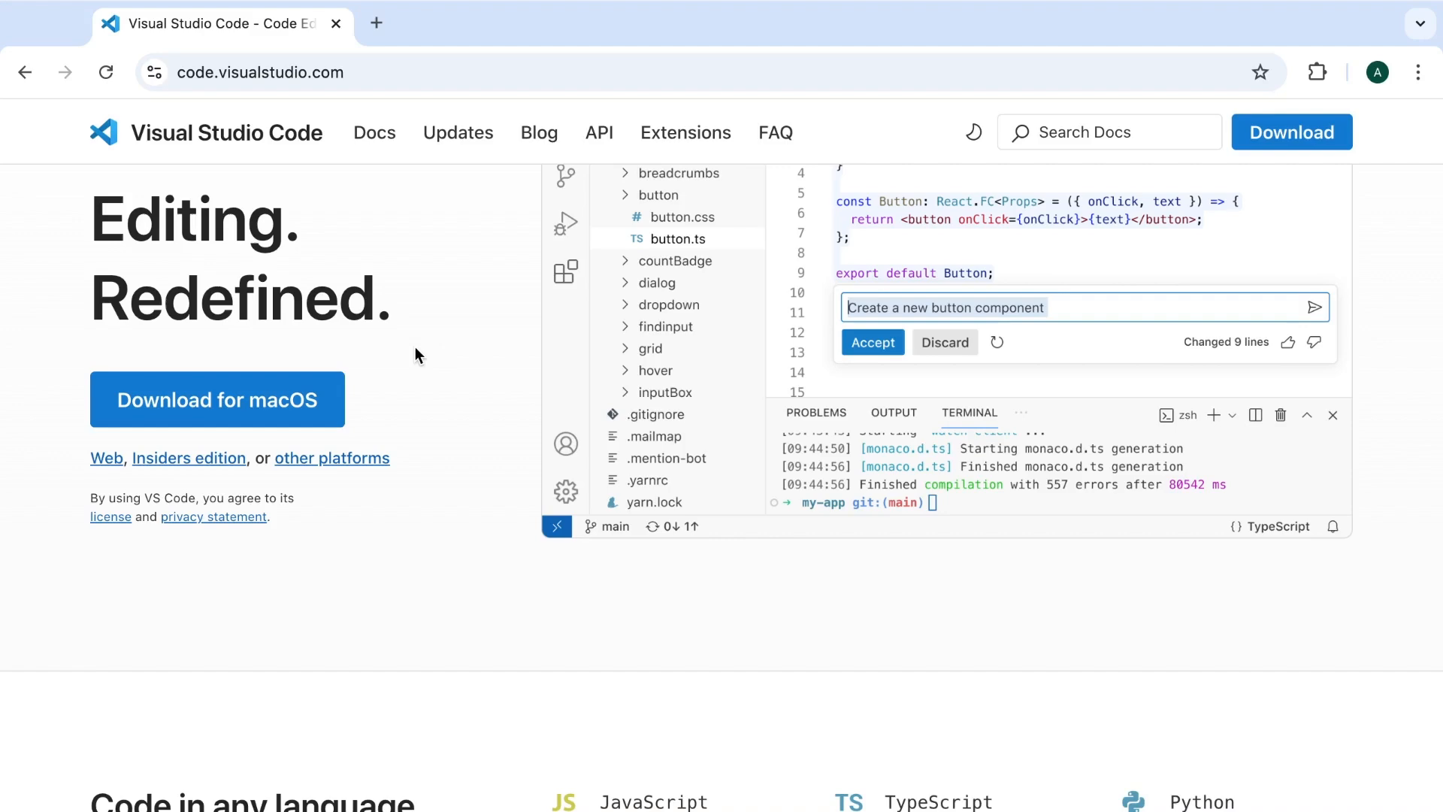
pyautogui.click(297, 412)
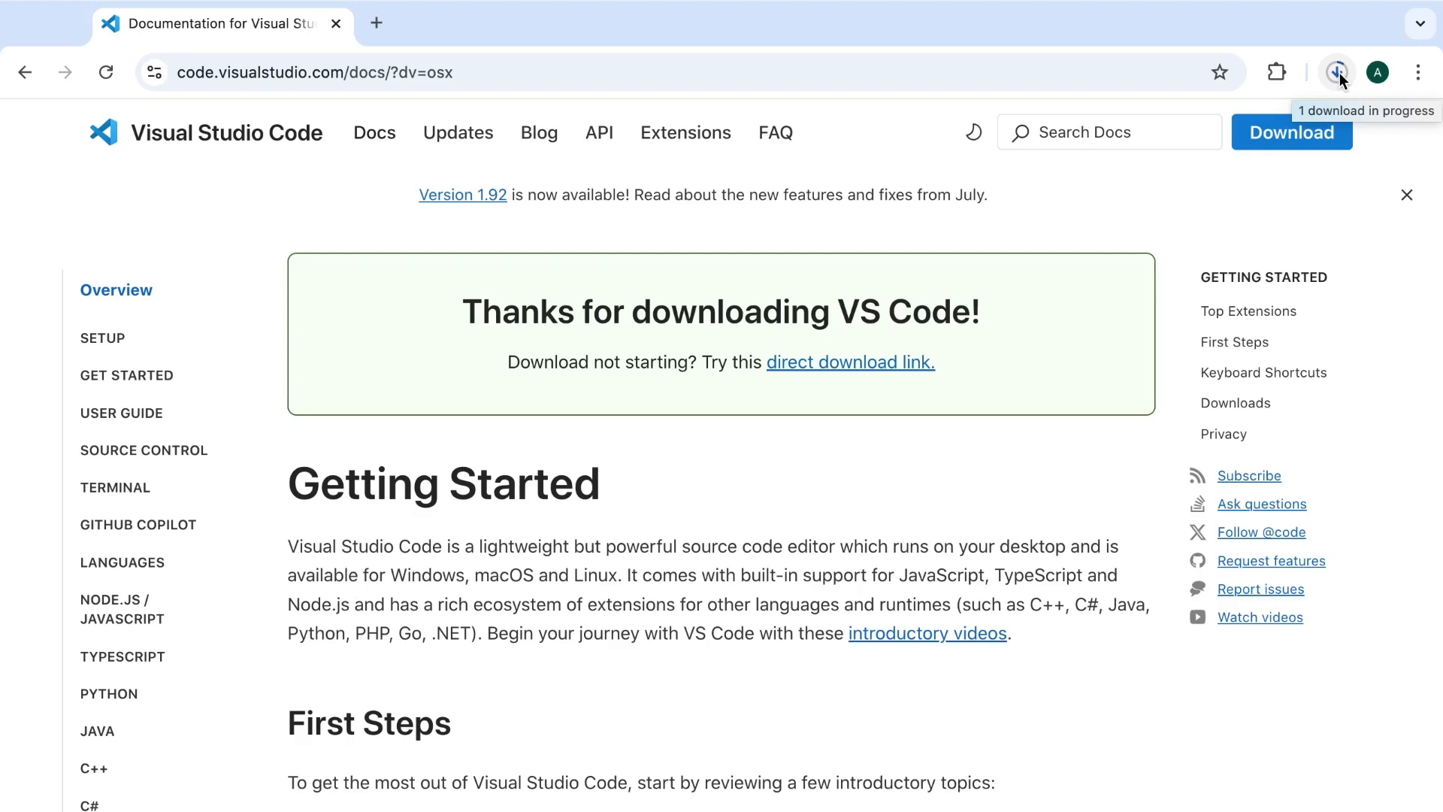
# Extract the downloaded VSCode-darwin-universal.zip archive and locate the Visual Studio Code app in the Downloads folder
pyautogui.click(1337, 73)
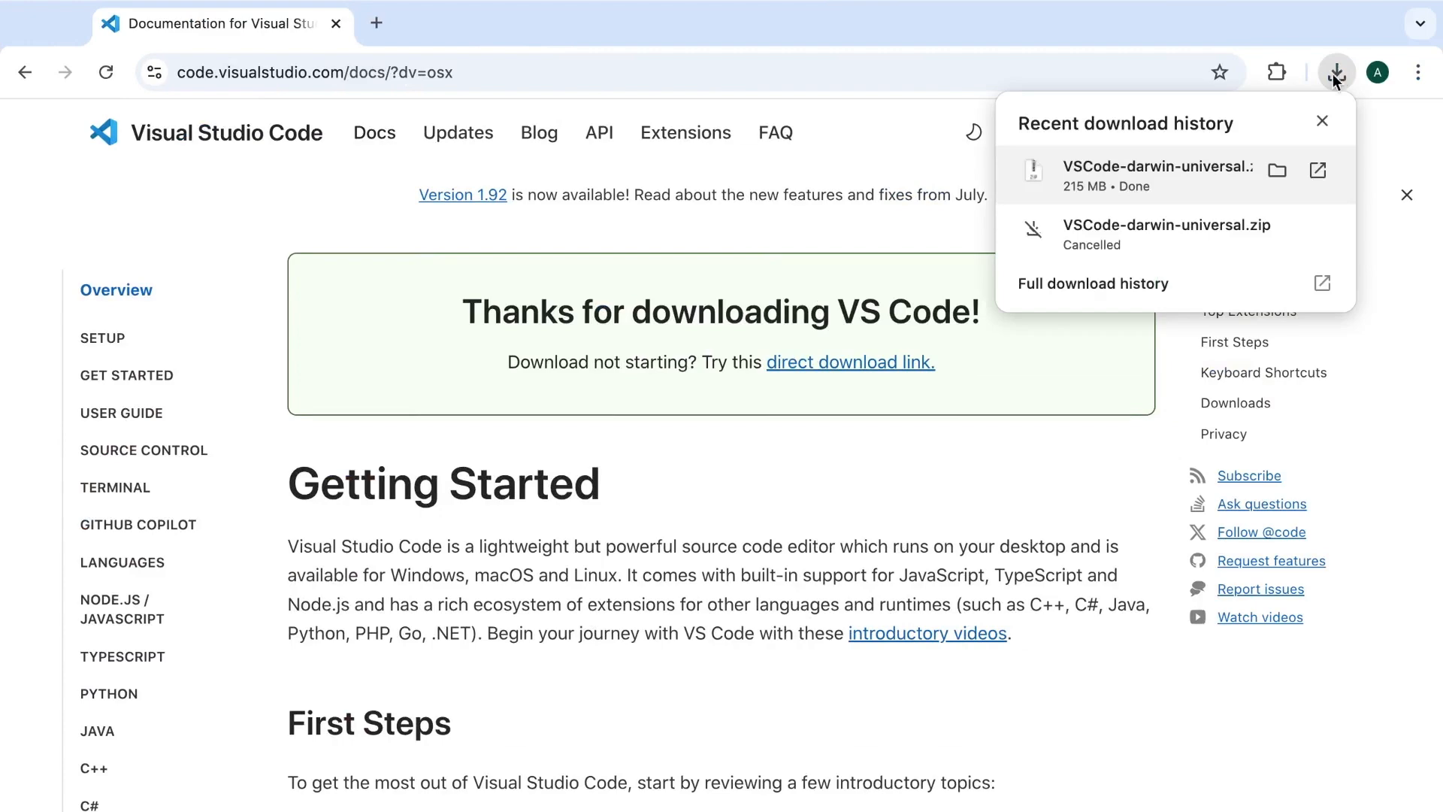
pyautogui.click(1179, 167)
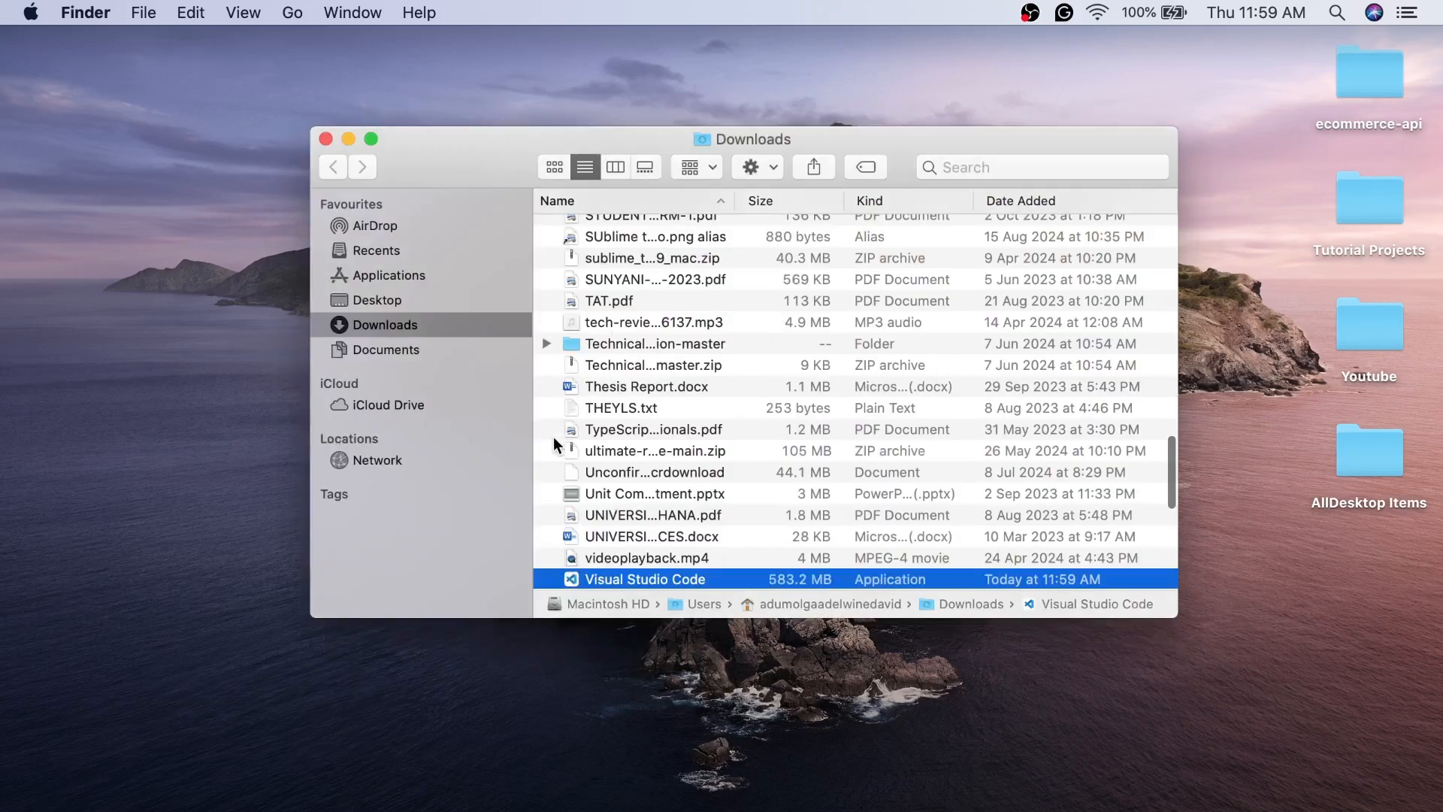
pyautogui.scroll(-6, 554, 438)
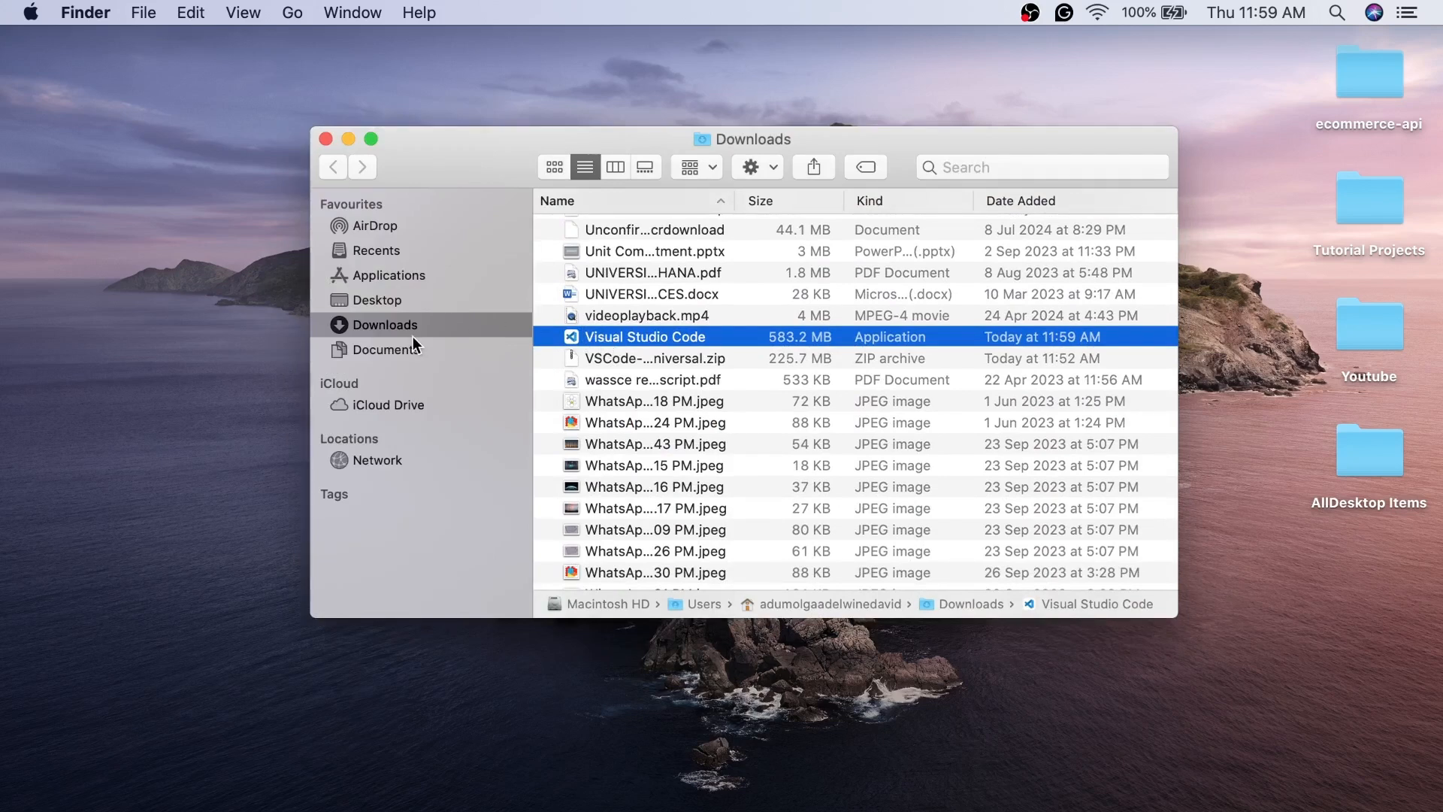
# Try to launch the Visual Studio Code app directly from the Downloads folder
pyautogui.doubleClick(620, 339)
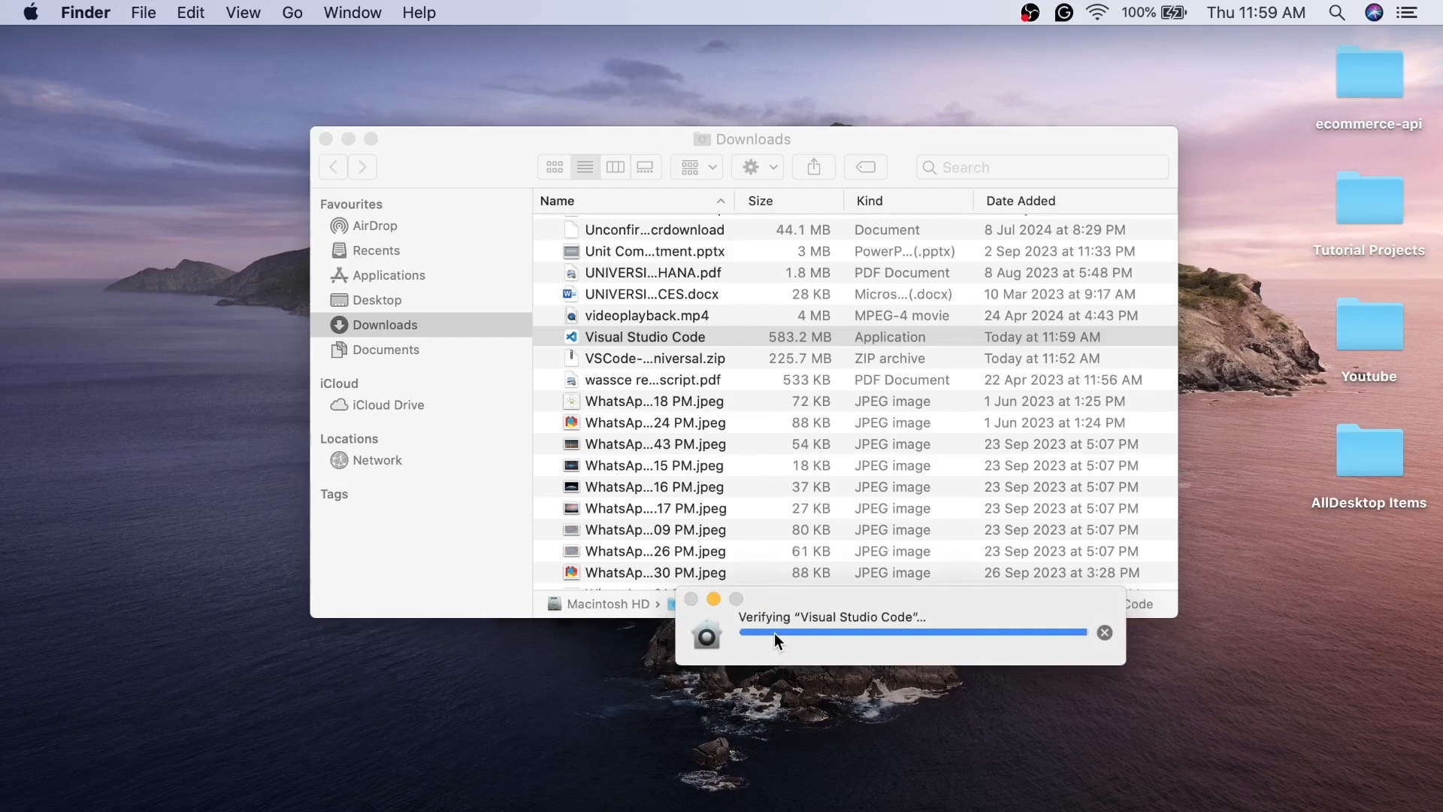
pyautogui.hotkey('ctrl', 'Right')
pyautogui.hotkey('ctrl', 'Left')
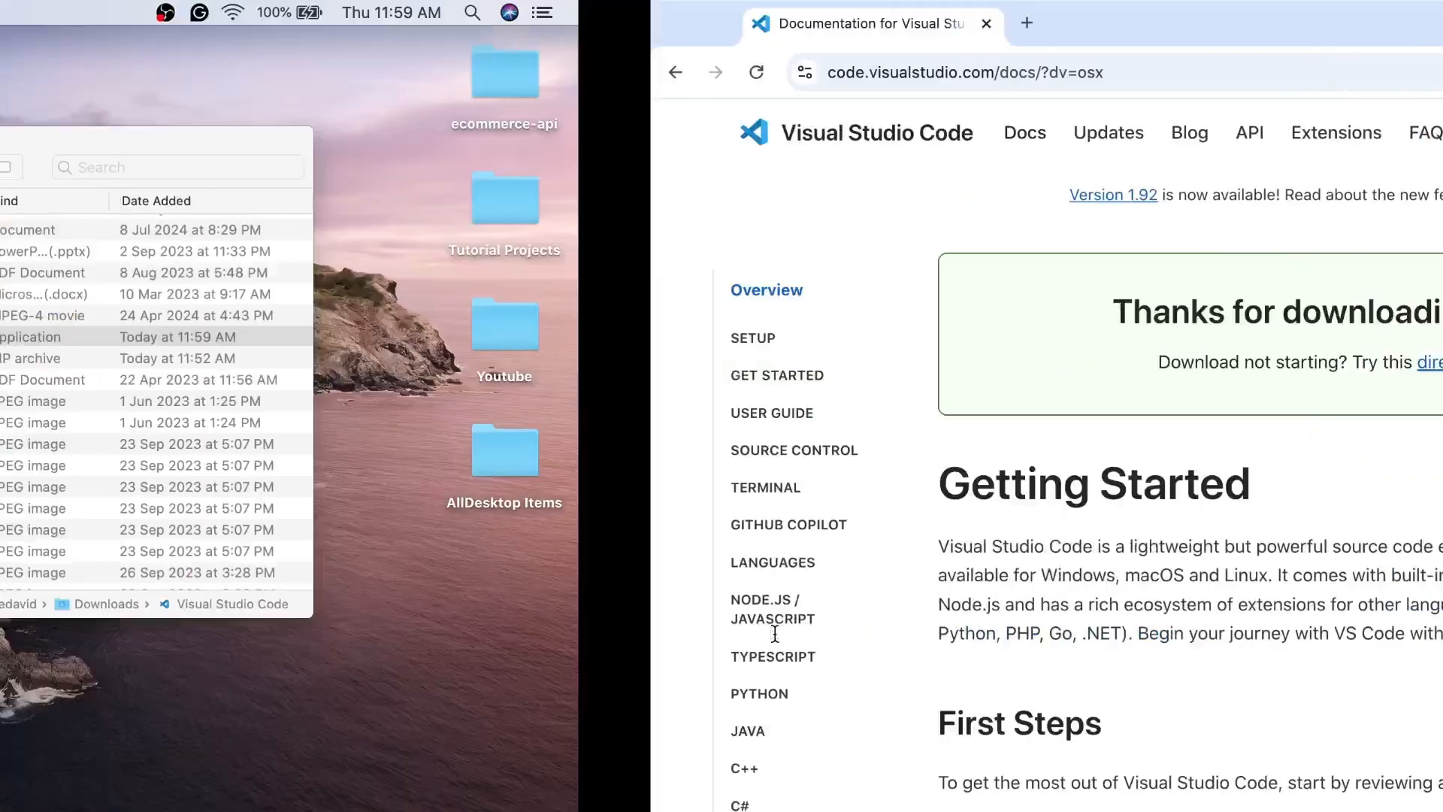
pyautogui.click(348, 139)
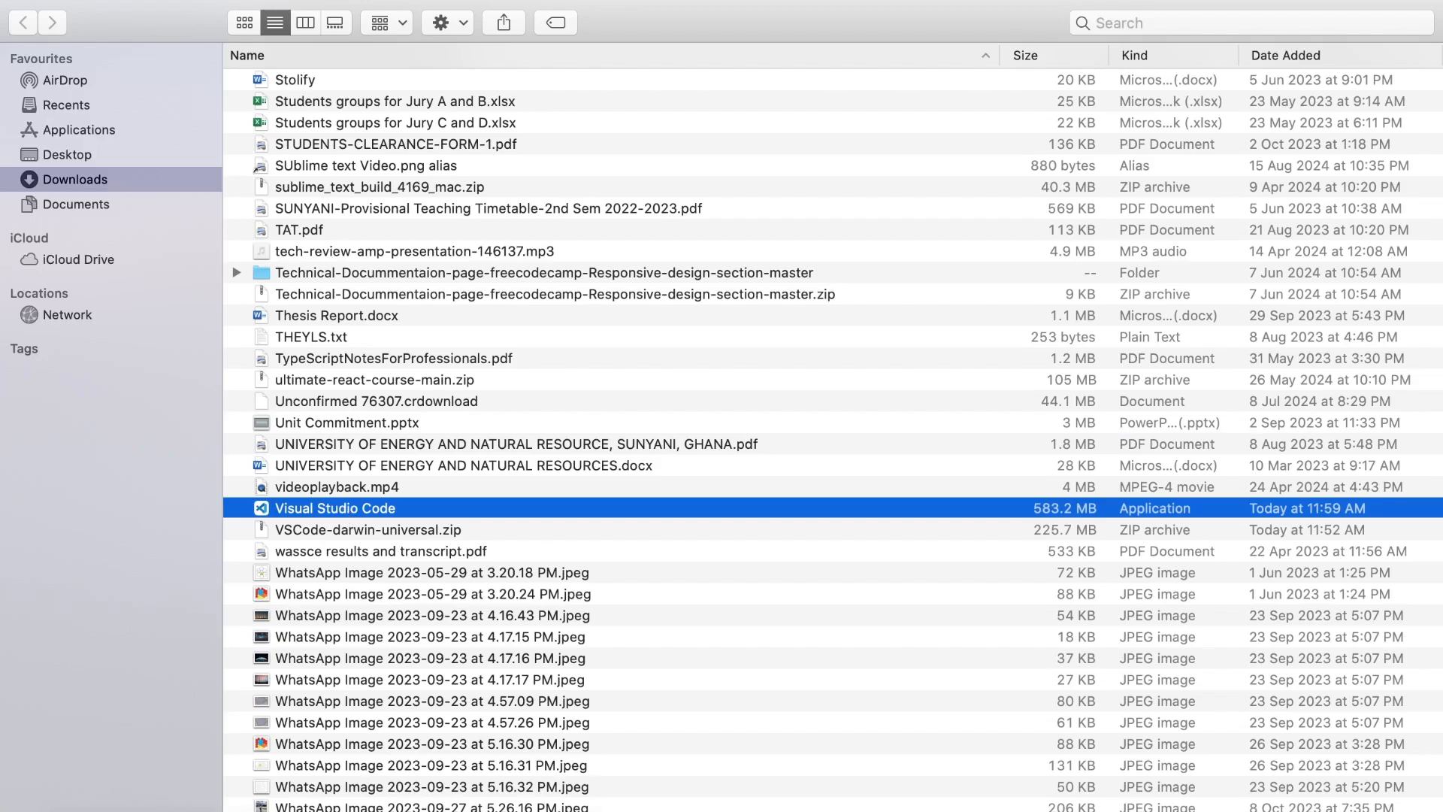
# Look through the Launchpad pages for an installed copy of Visual Studio Code, then return to Downloads
pyautogui.click(139, 805)
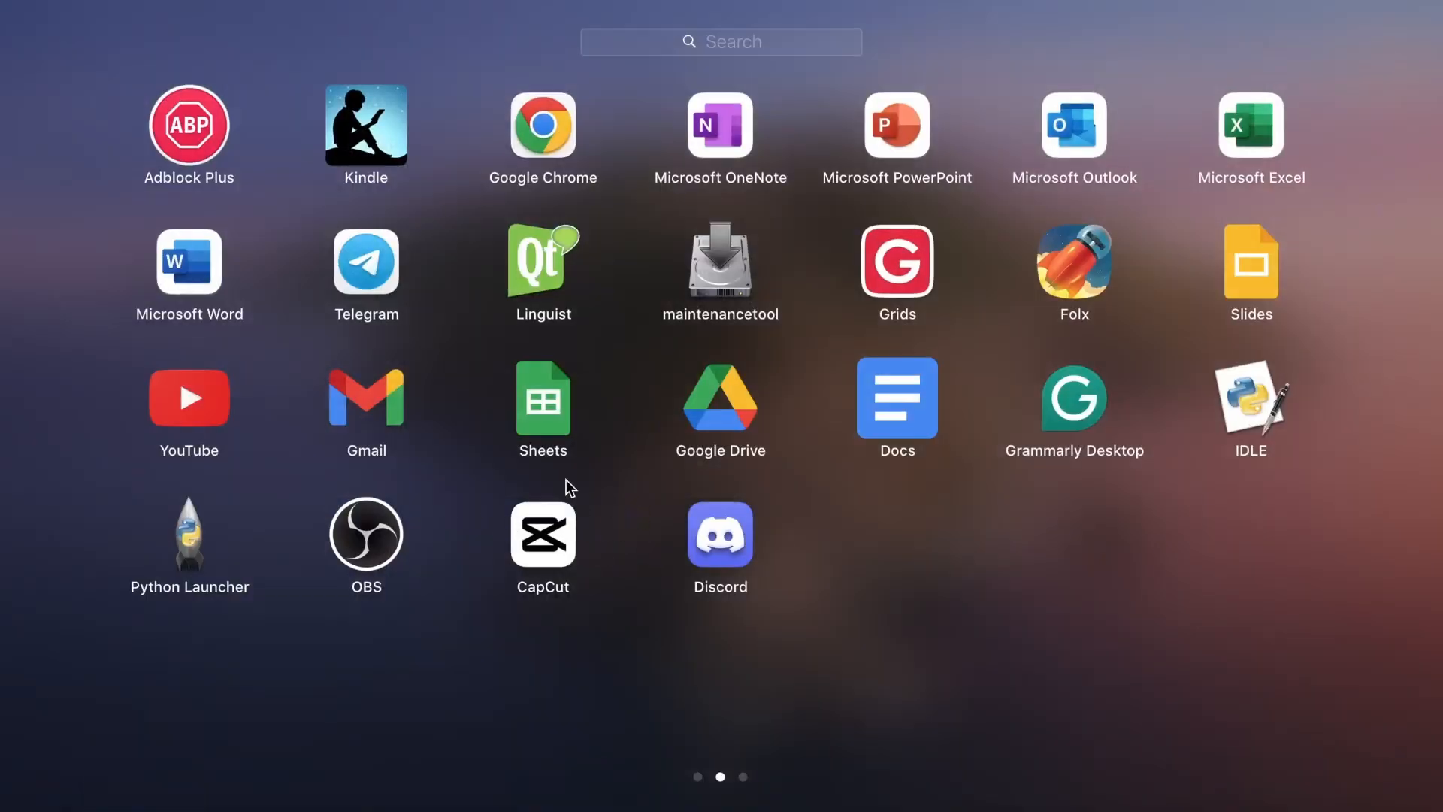
pyautogui.hscroll(-3, 557, 486)
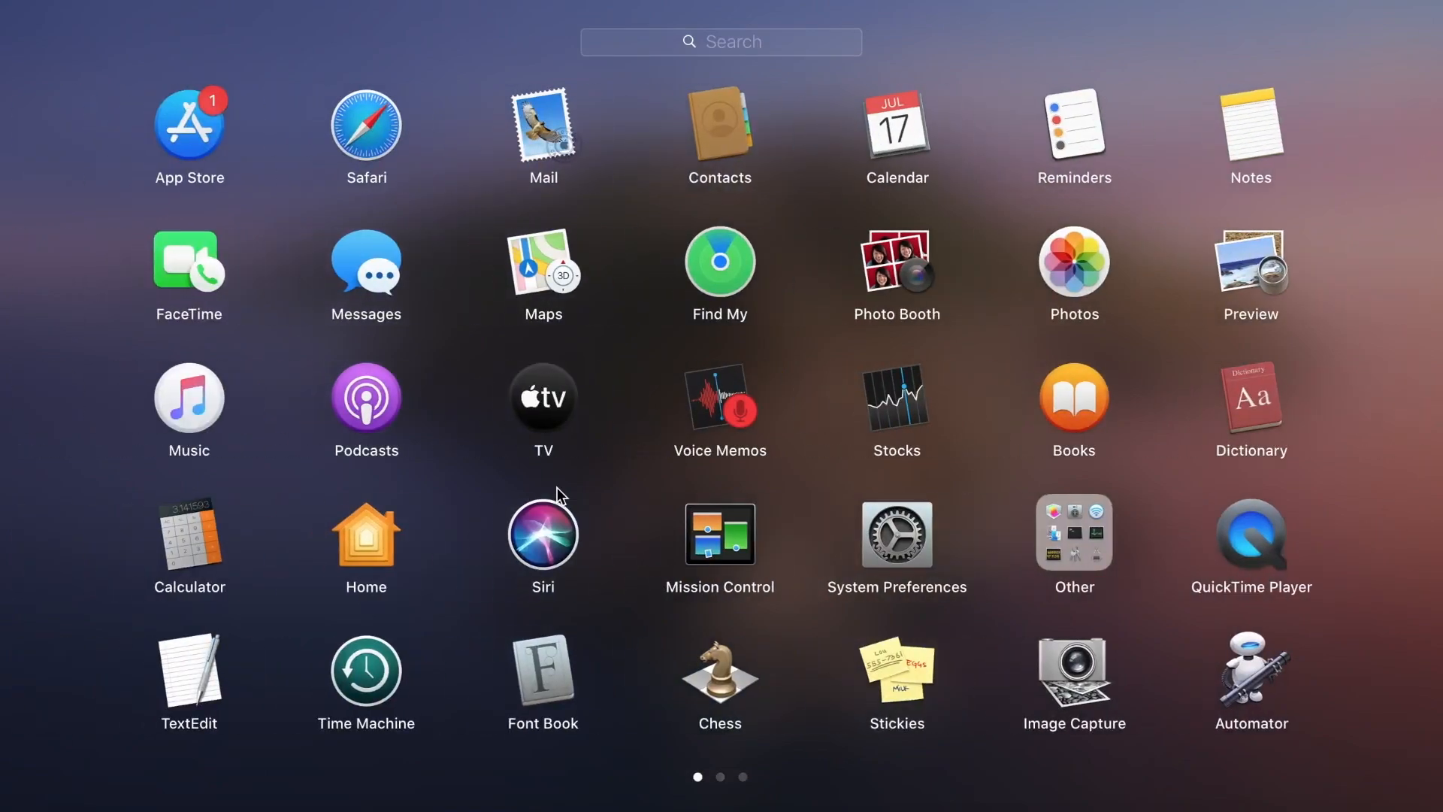
pyautogui.hscroll(3, 557, 487)
pyautogui.hscroll(-3, 557, 488)
pyautogui.click(196, 768)
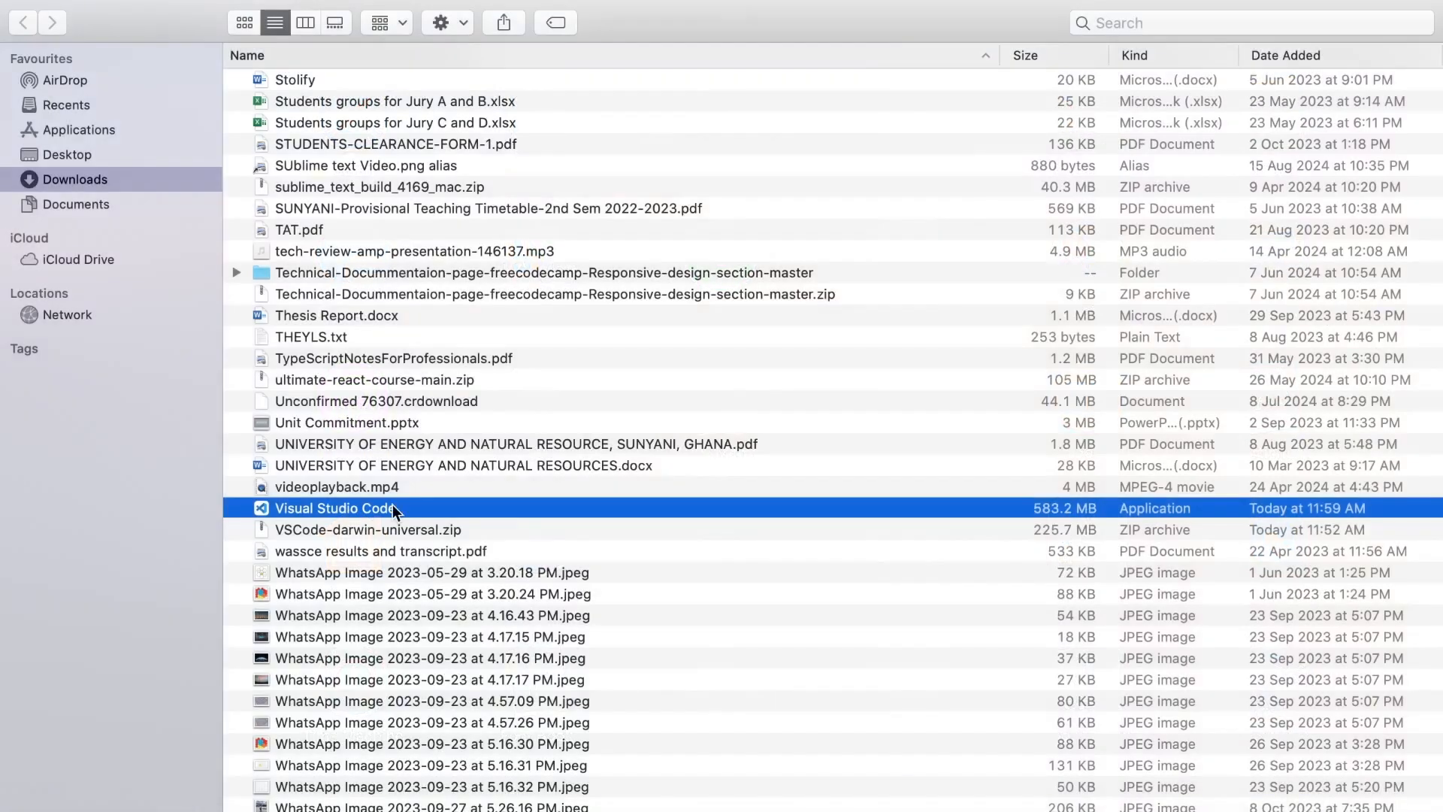
# Move the Visual Studio Code app from Downloads into the Applications folder and find it in Launchpad
pyautogui.moveTo(392, 511); pyautogui.dragTo(150, 128)
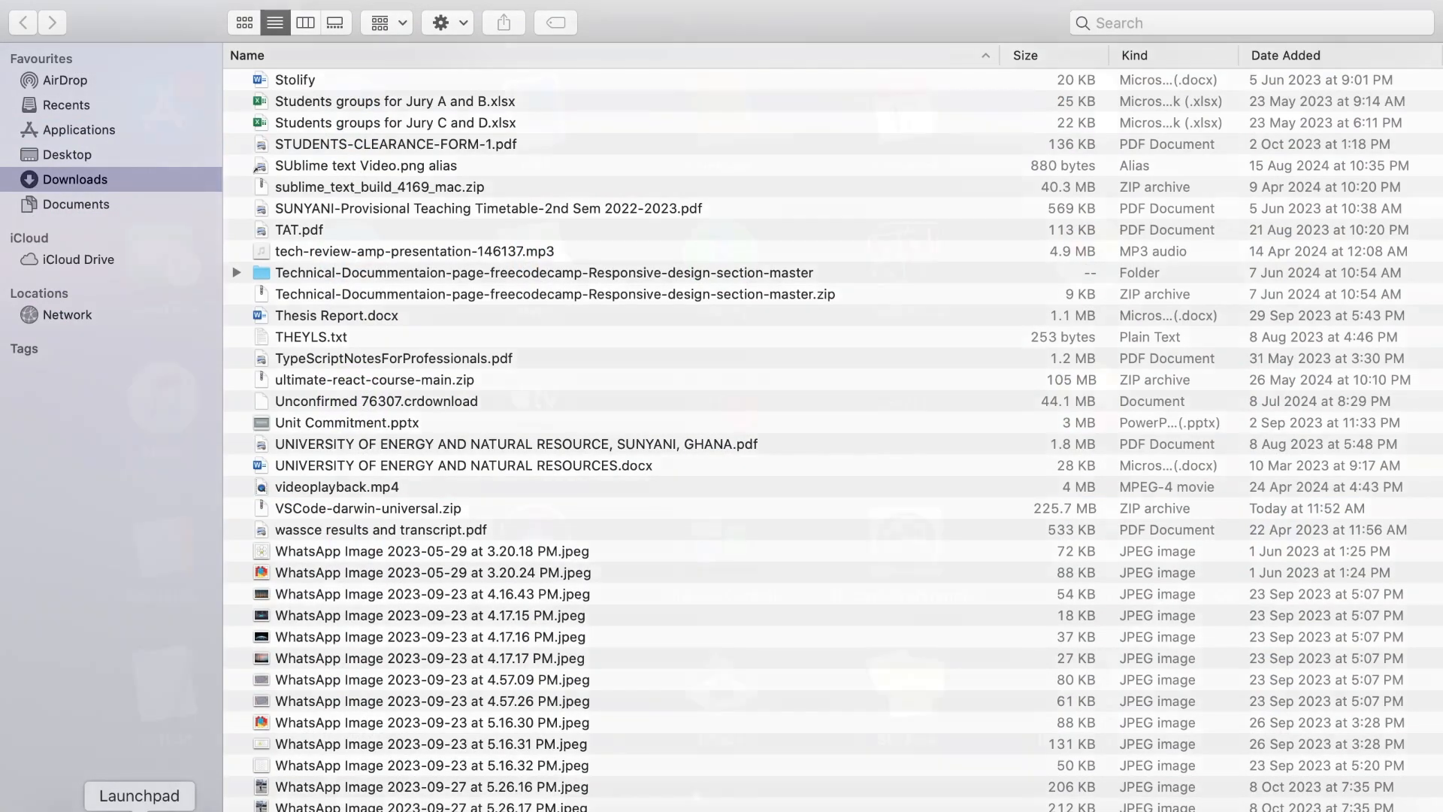
pyautogui.click(141, 806)
pyautogui.hscroll(3, 655, 642)
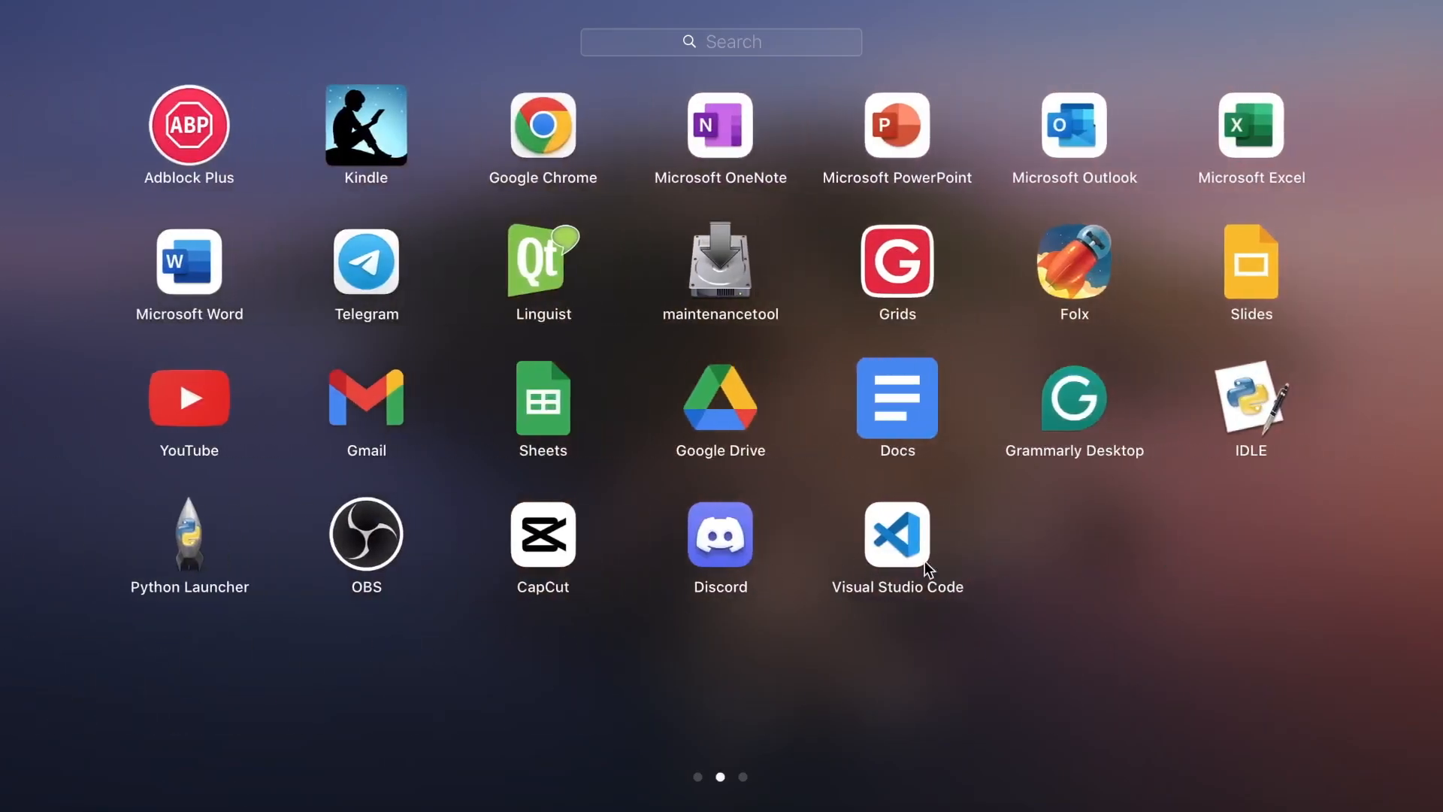
# Launch Visual Studio Code, approve opening the app downloaded from the internet, and make its window full screen
pyautogui.click(898, 535)
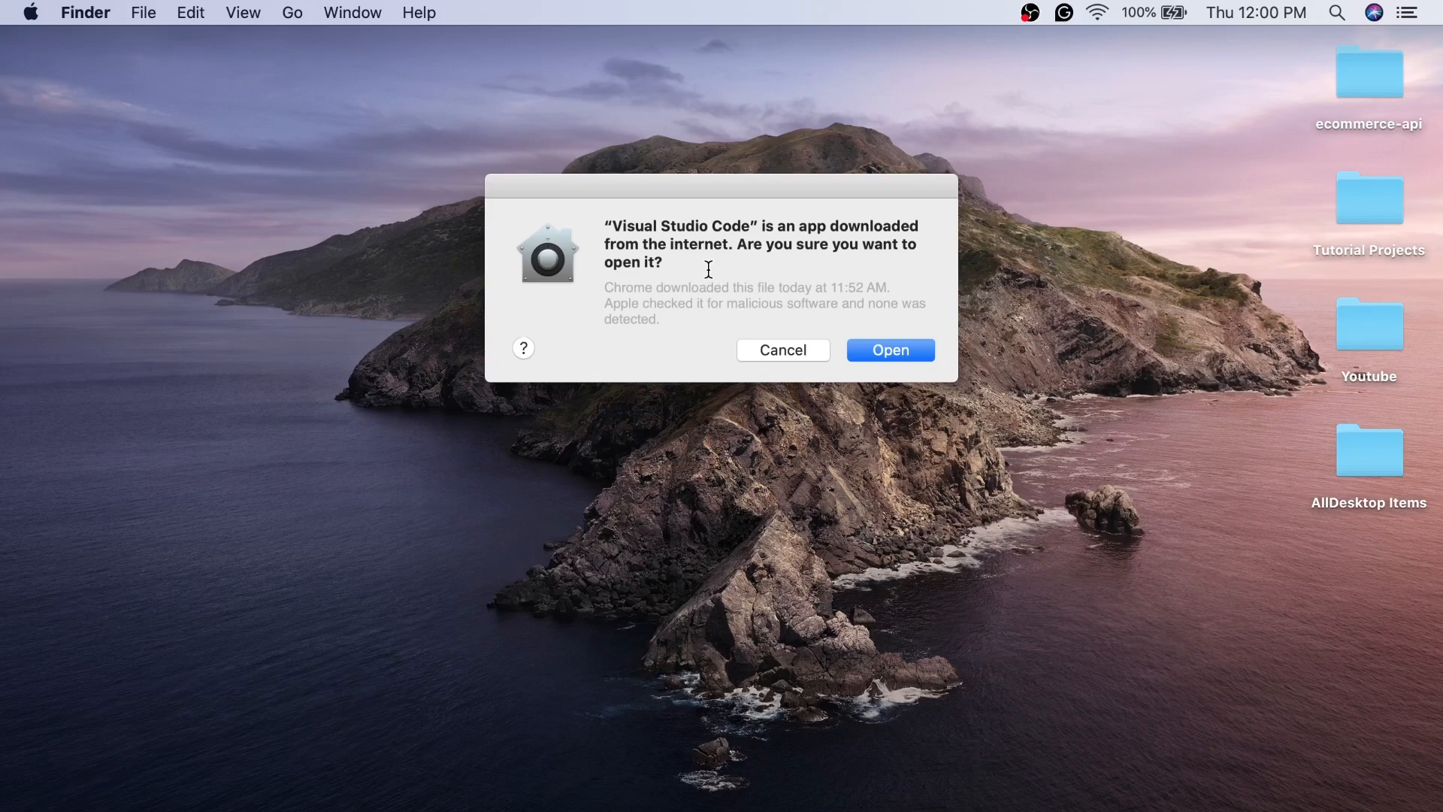
pyautogui.click(929, 355)
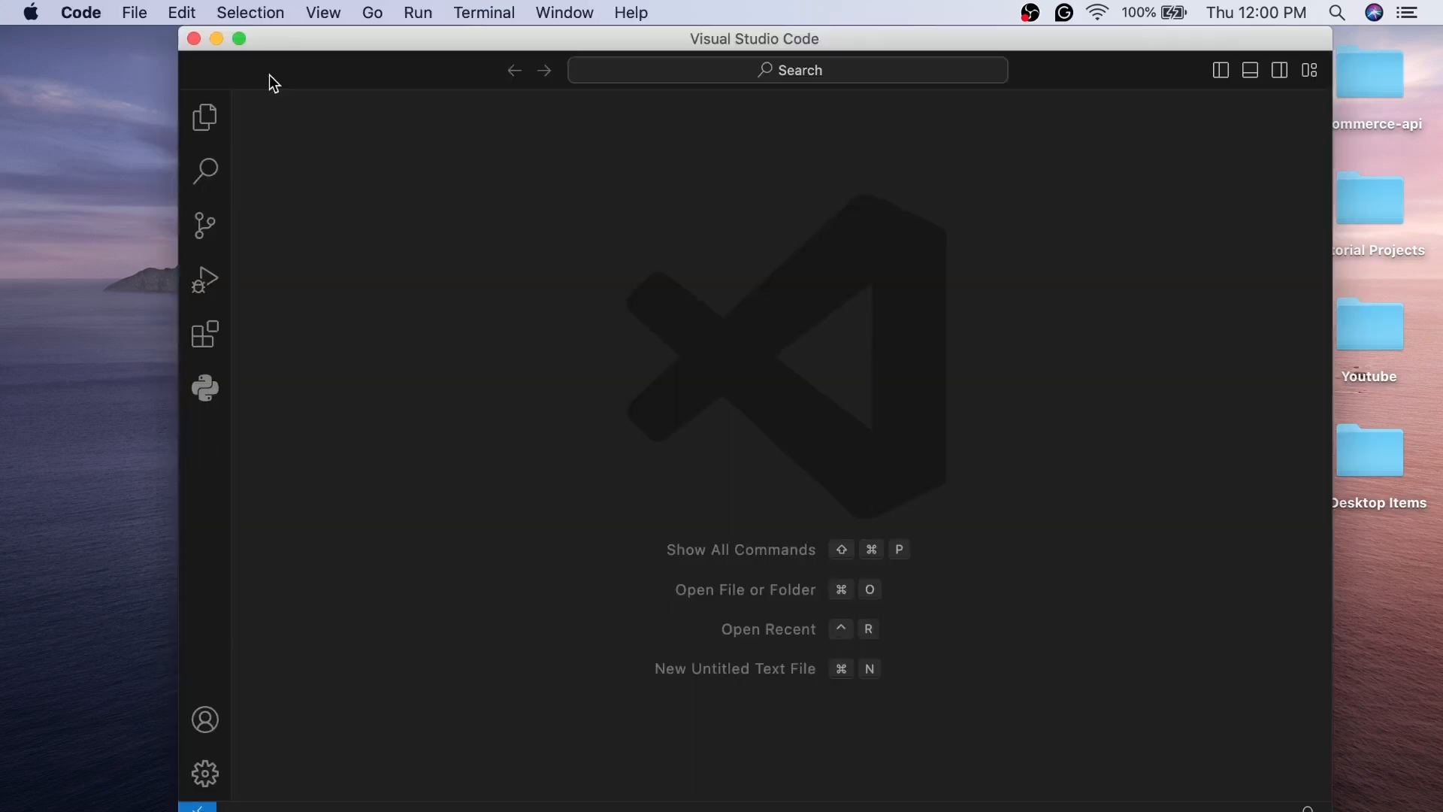
pyautogui.click(239, 40)
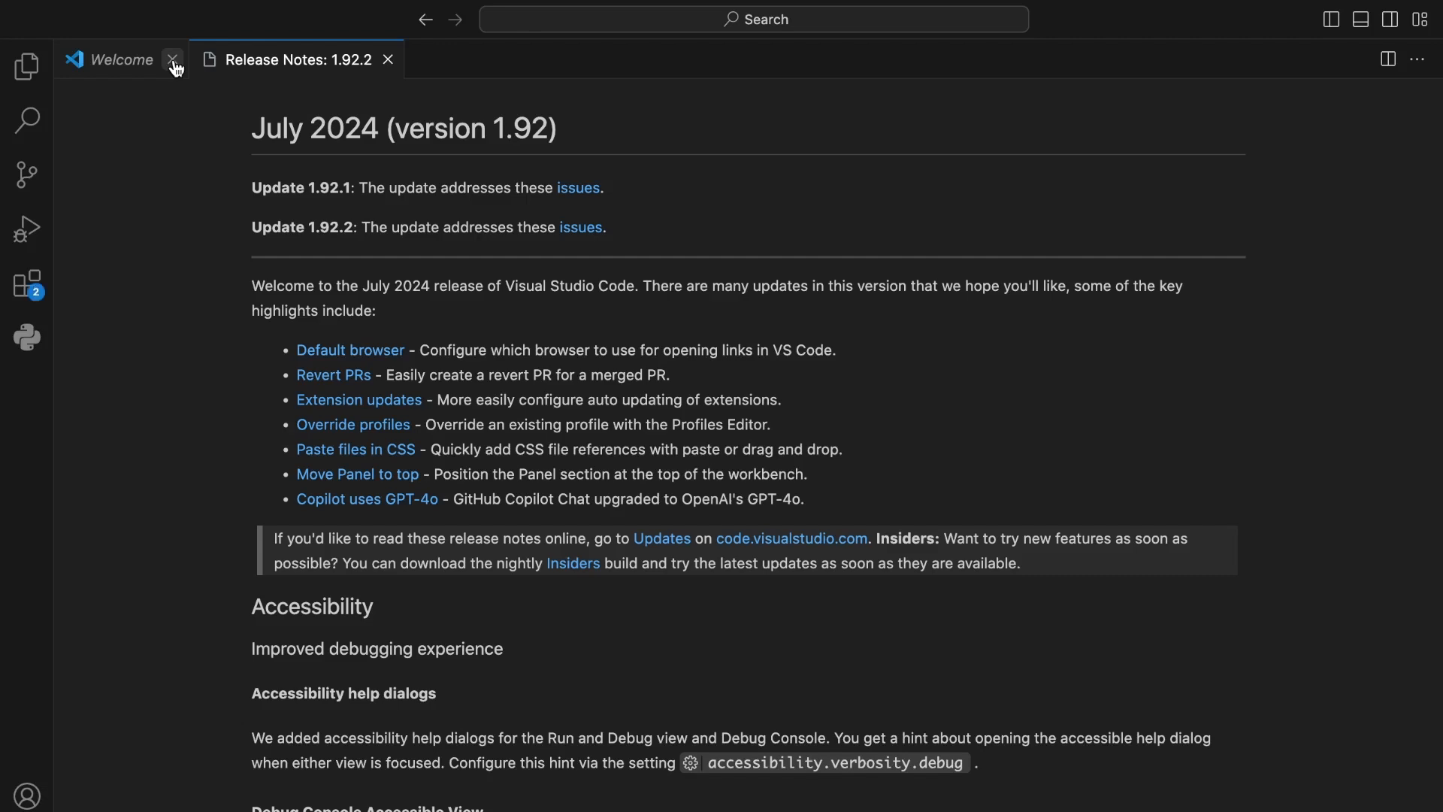
# Close the Welcome page, skim the 1.92.2 release notes and close them as well
pyautogui.click(175, 60)
pyautogui.scroll(-5, 336, 371)
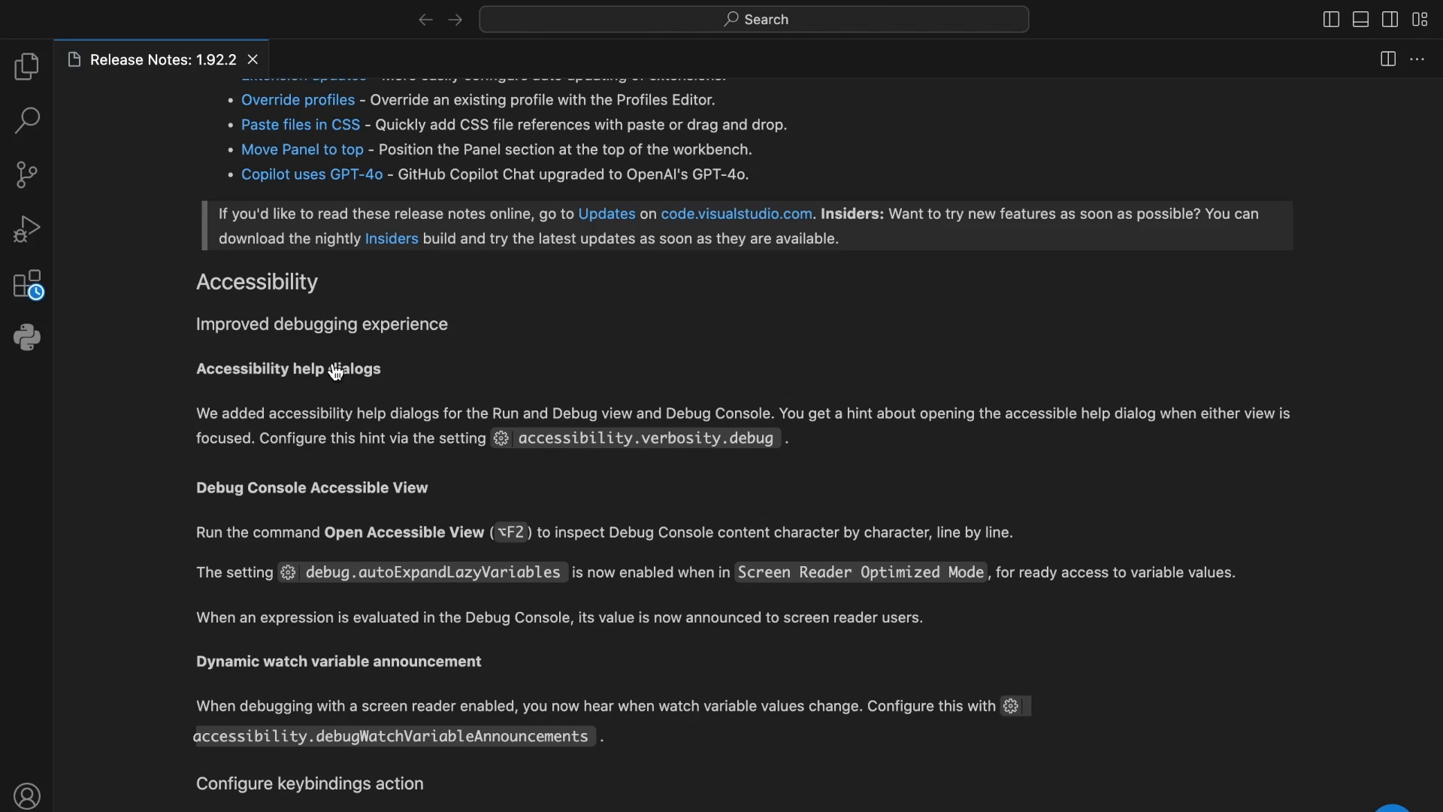
pyautogui.scroll(-4, 336, 372)
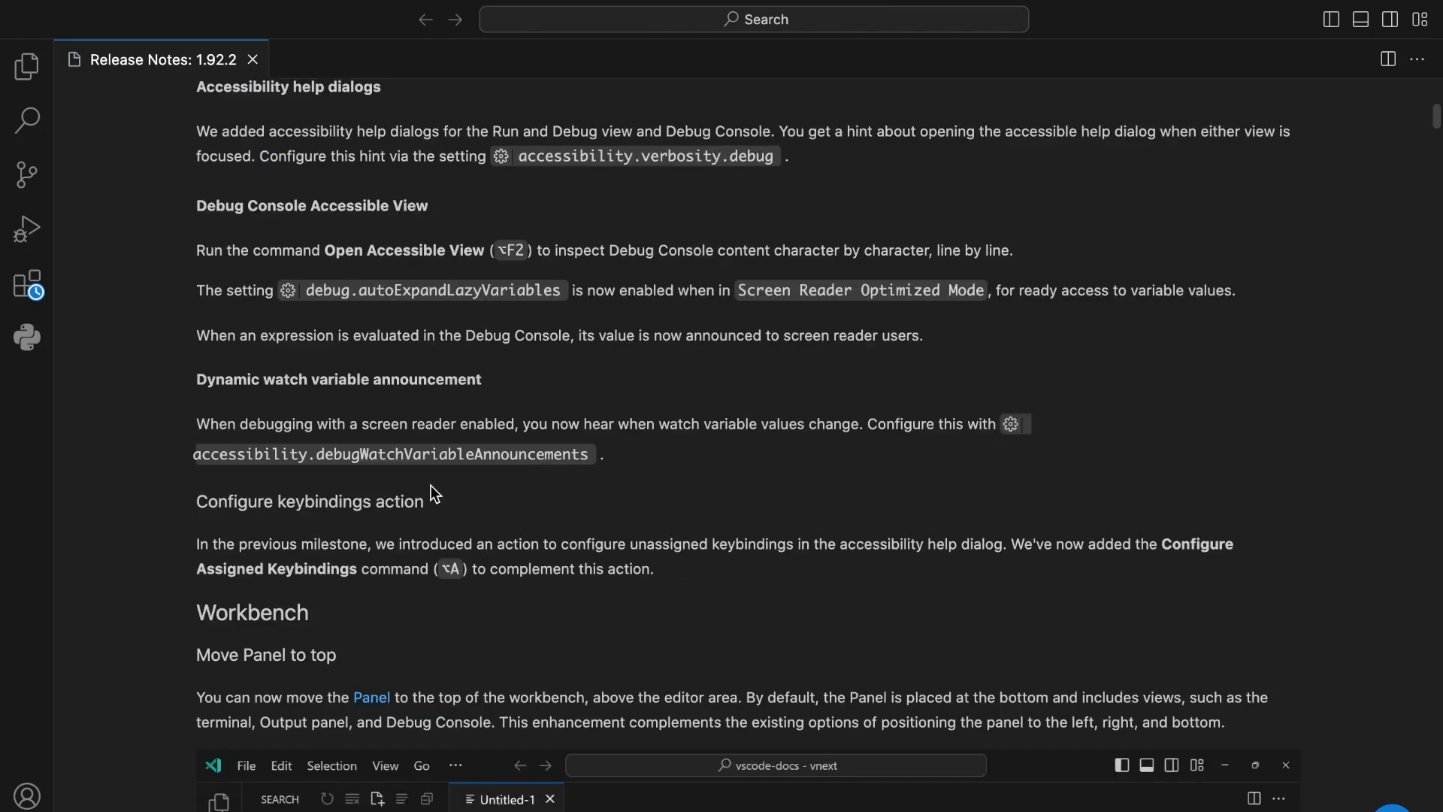
pyautogui.scroll(-10, 430, 485)
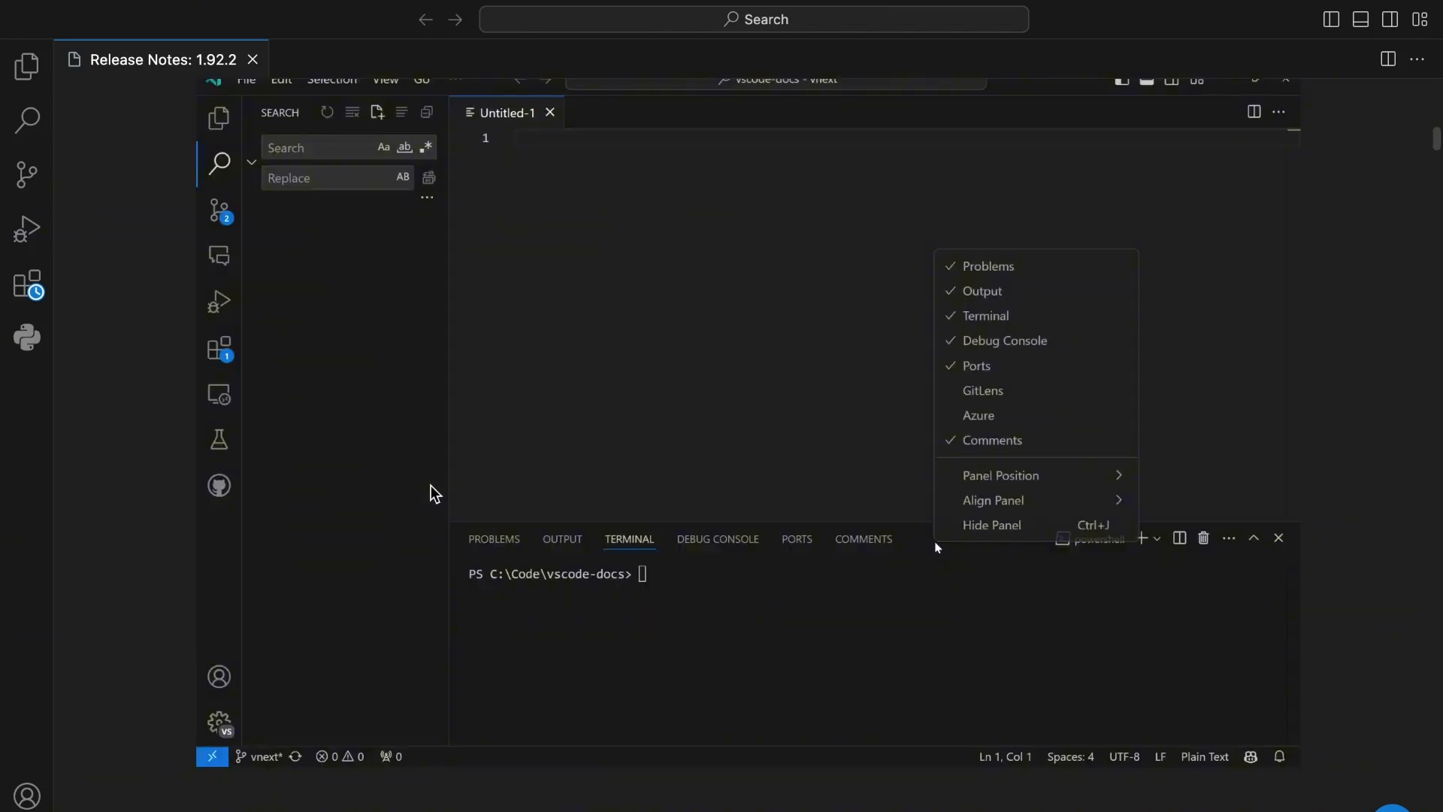
pyautogui.scroll(15, 431, 484)
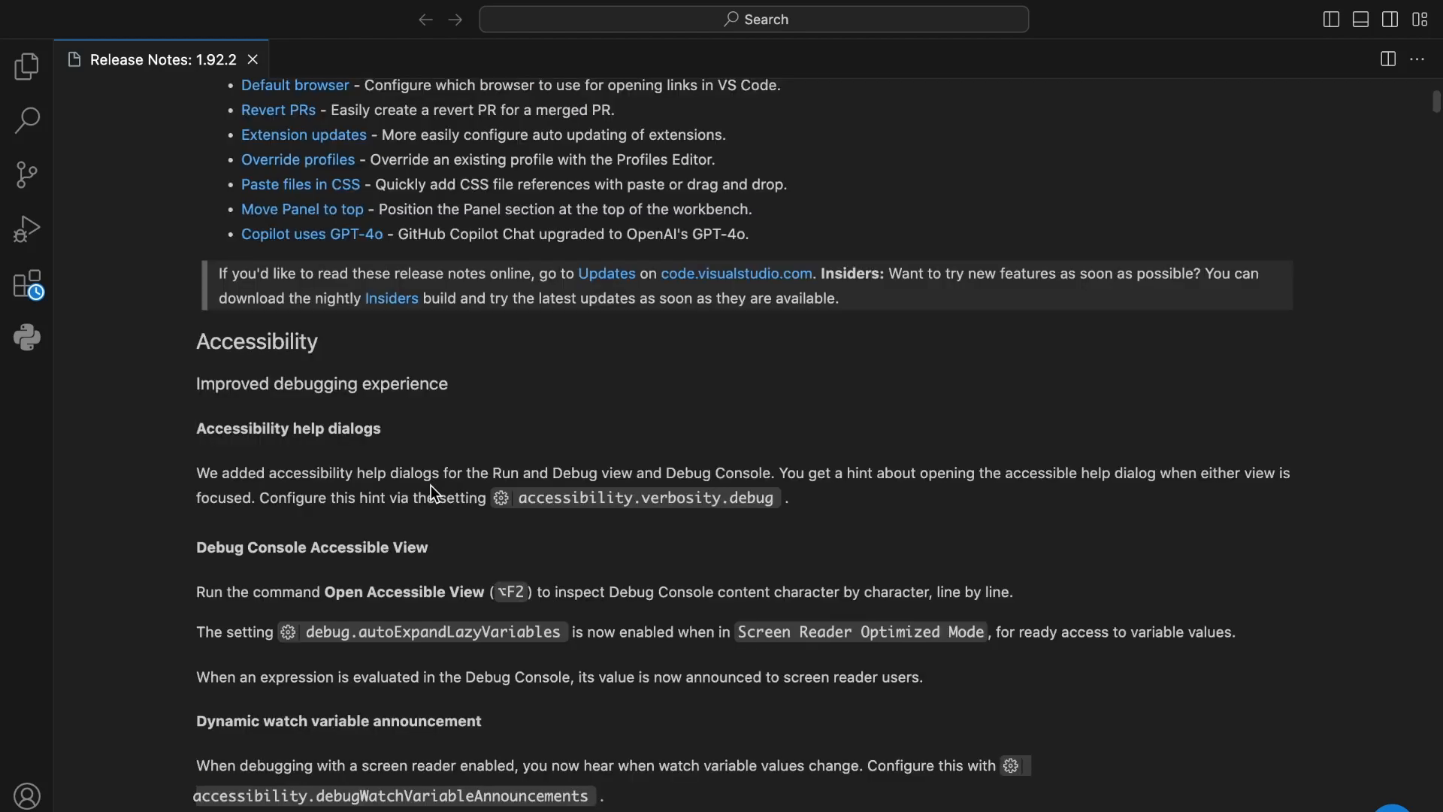
pyautogui.click(253, 60)
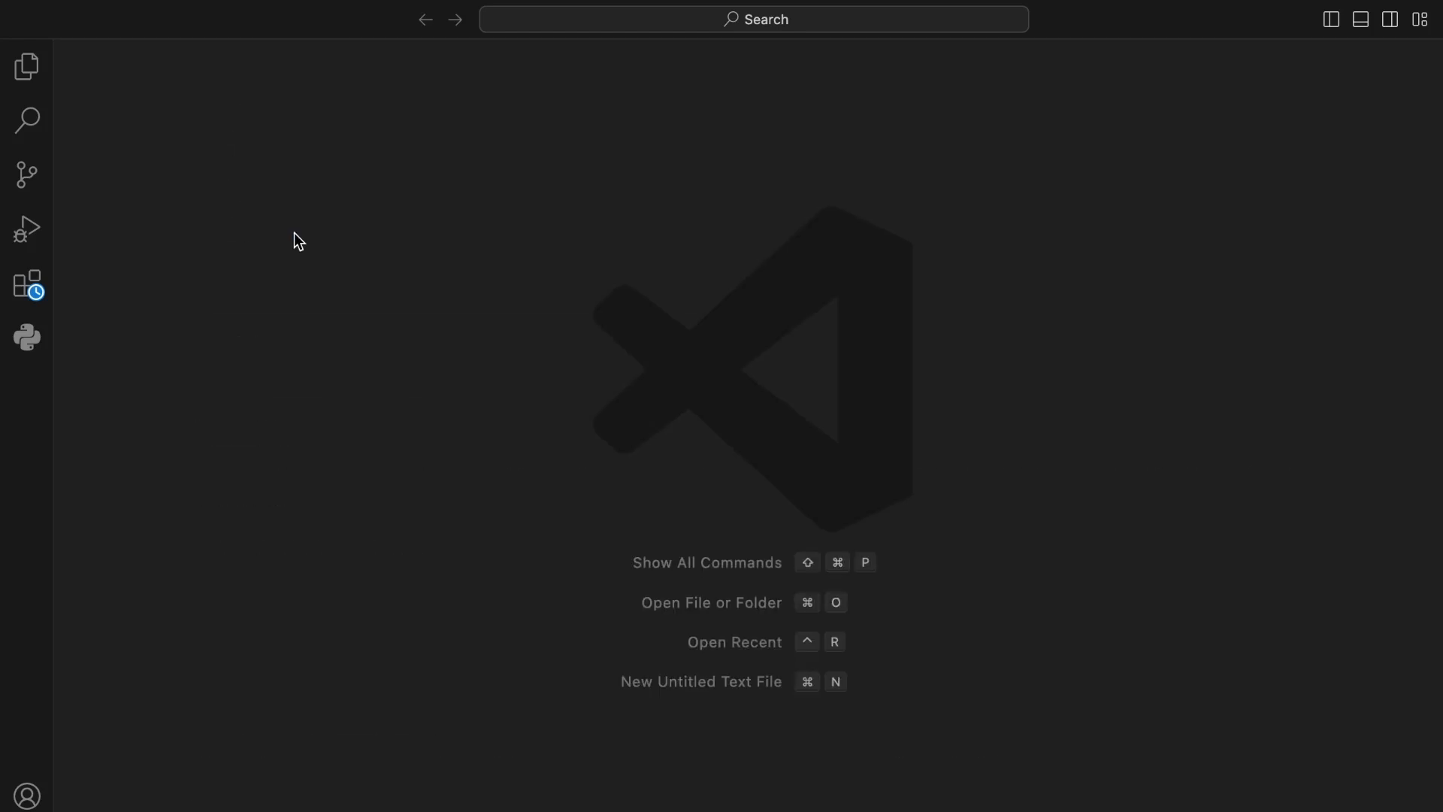
# Find and open Terminal through a system search for terminal, and try running code . in the home folder
pyautogui.hotkey('ctrl', 'Left')
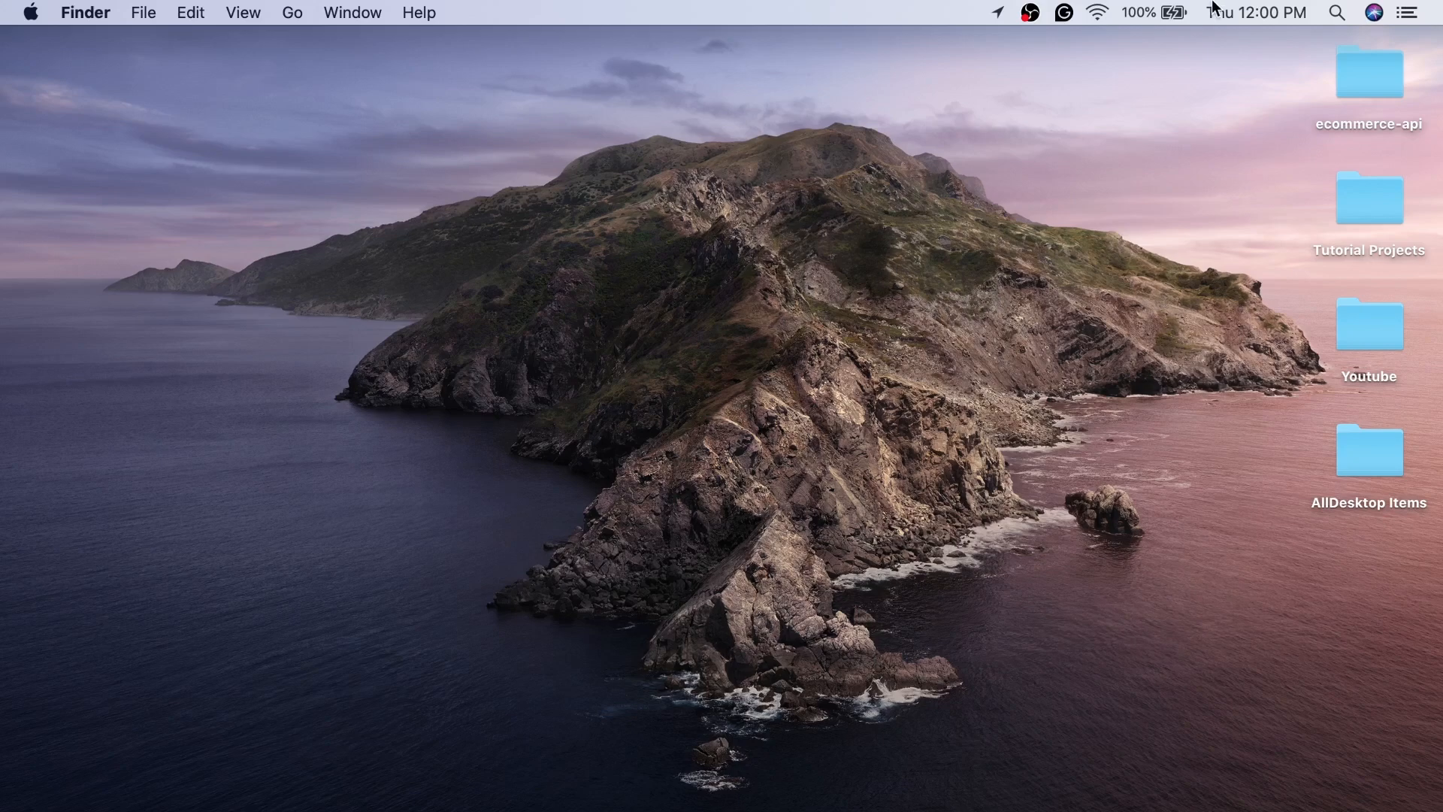
pyautogui.click(1337, 12)
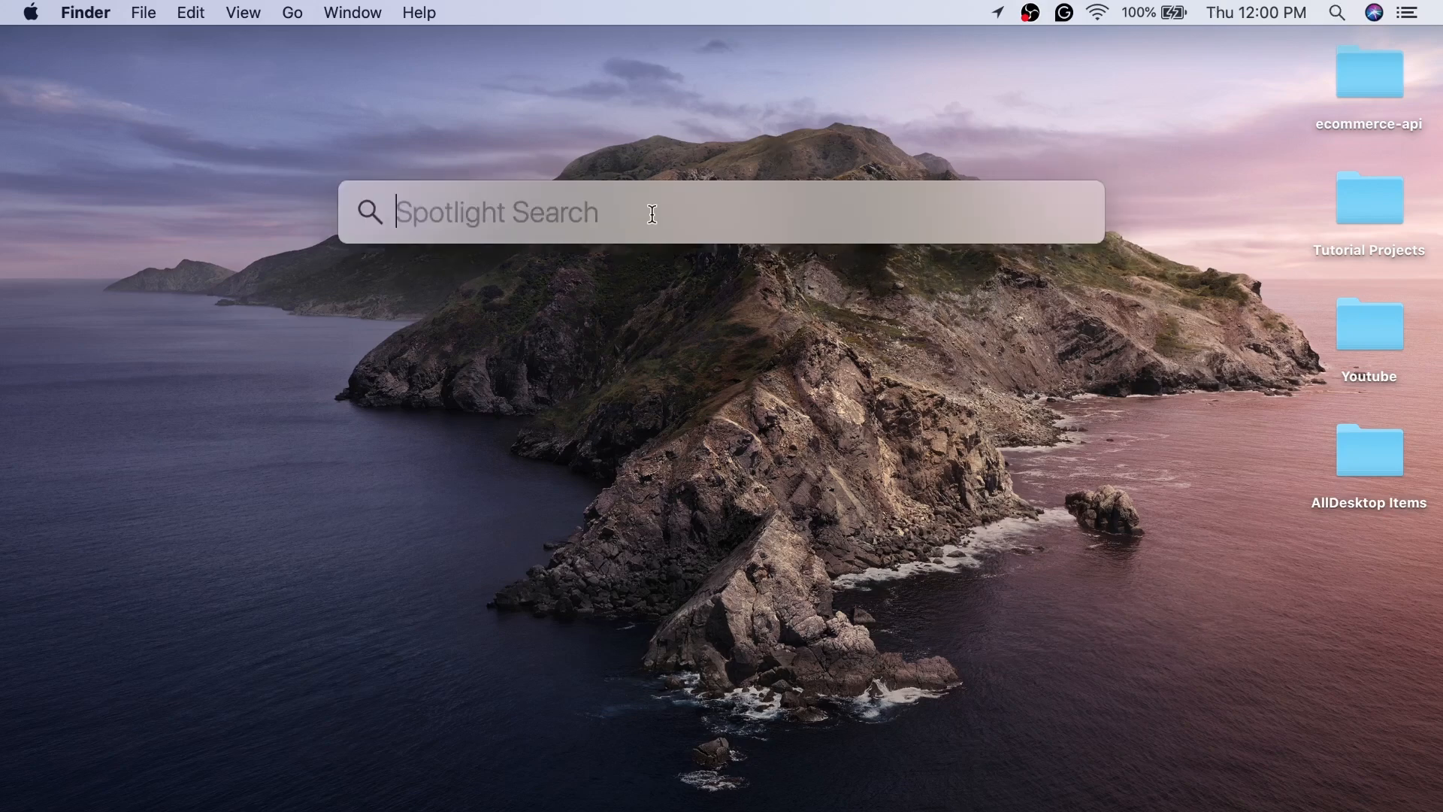
pyautogui.write('termin')
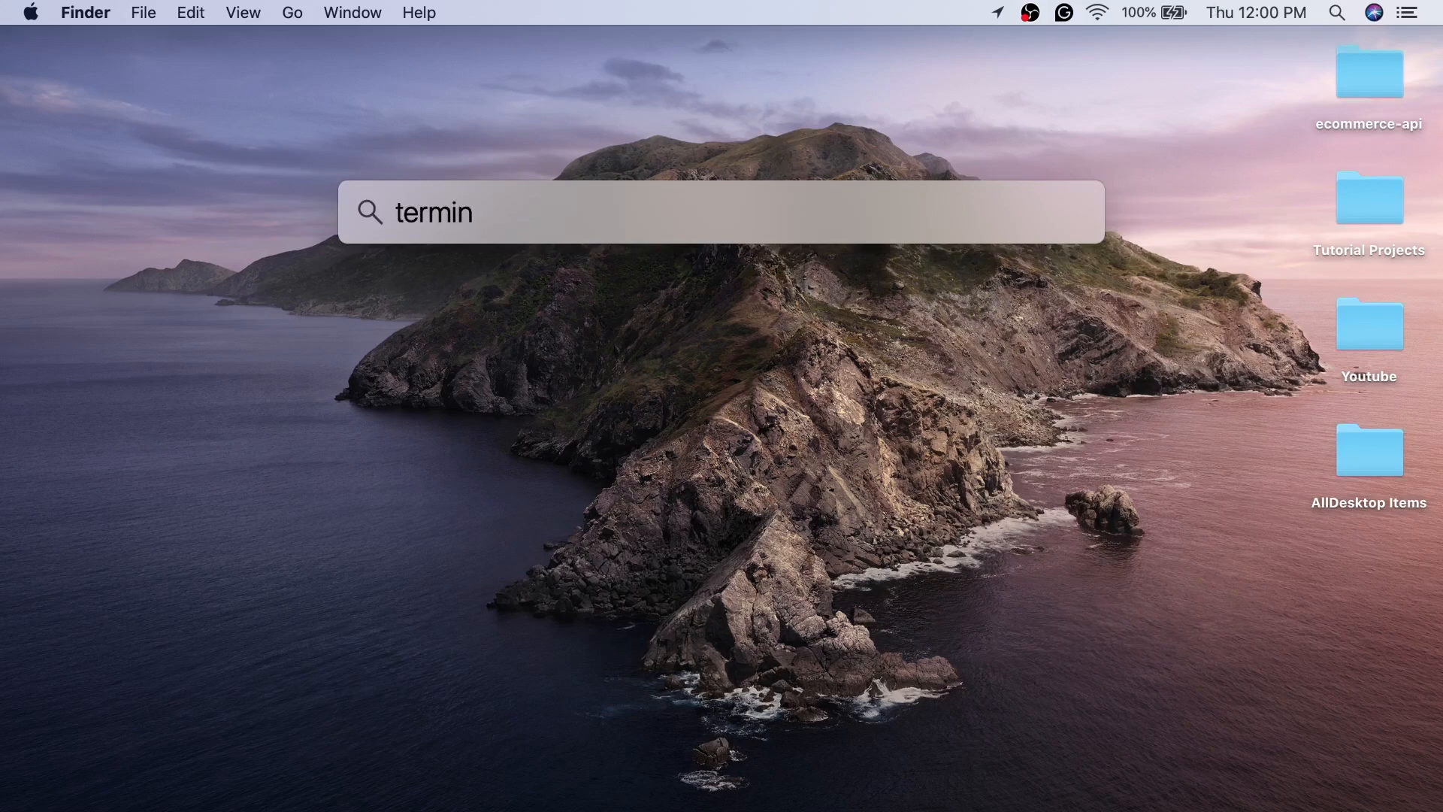
pyautogui.write('al')
pyautogui.click(617, 275)
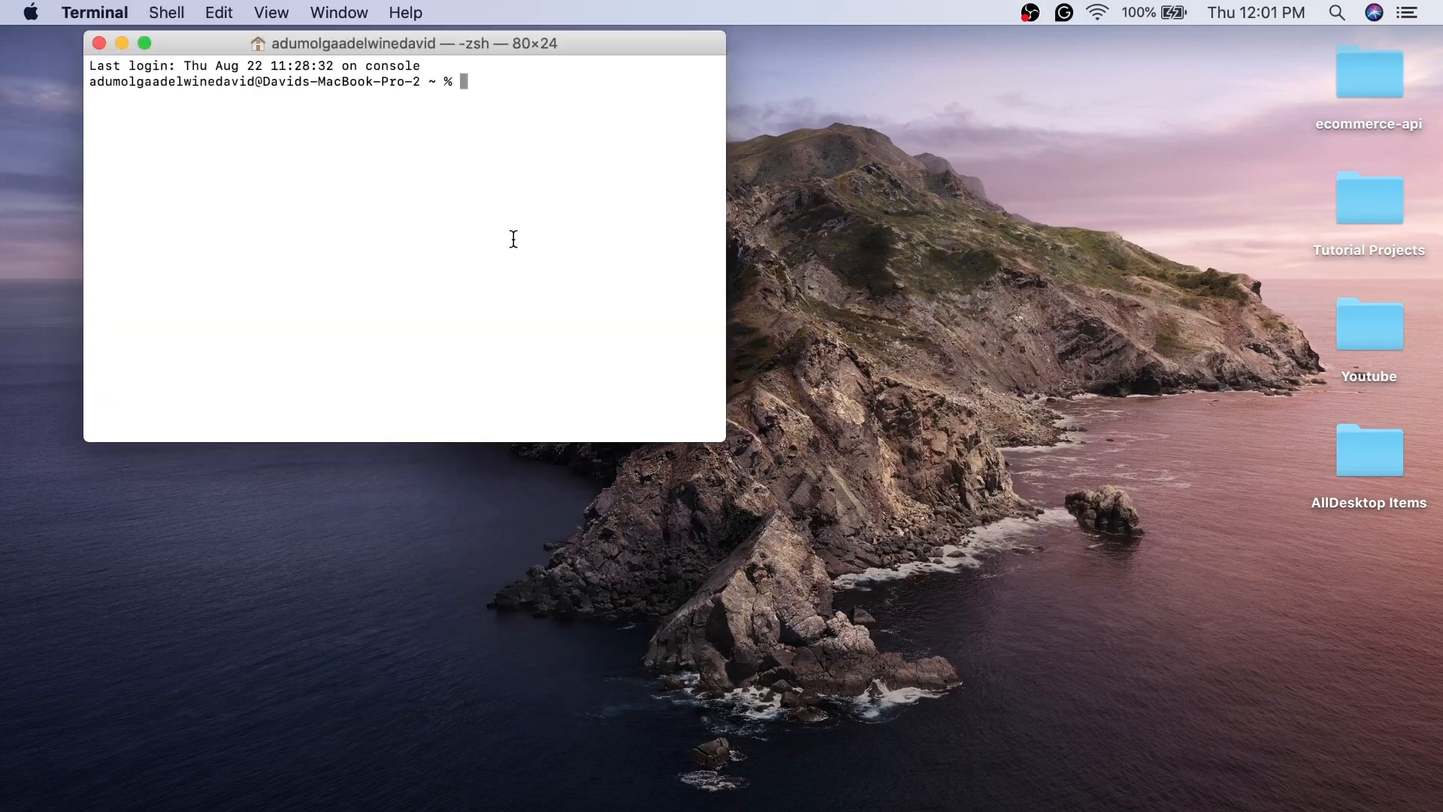
pyautogui.write('code .')
pyautogui.press('Return')
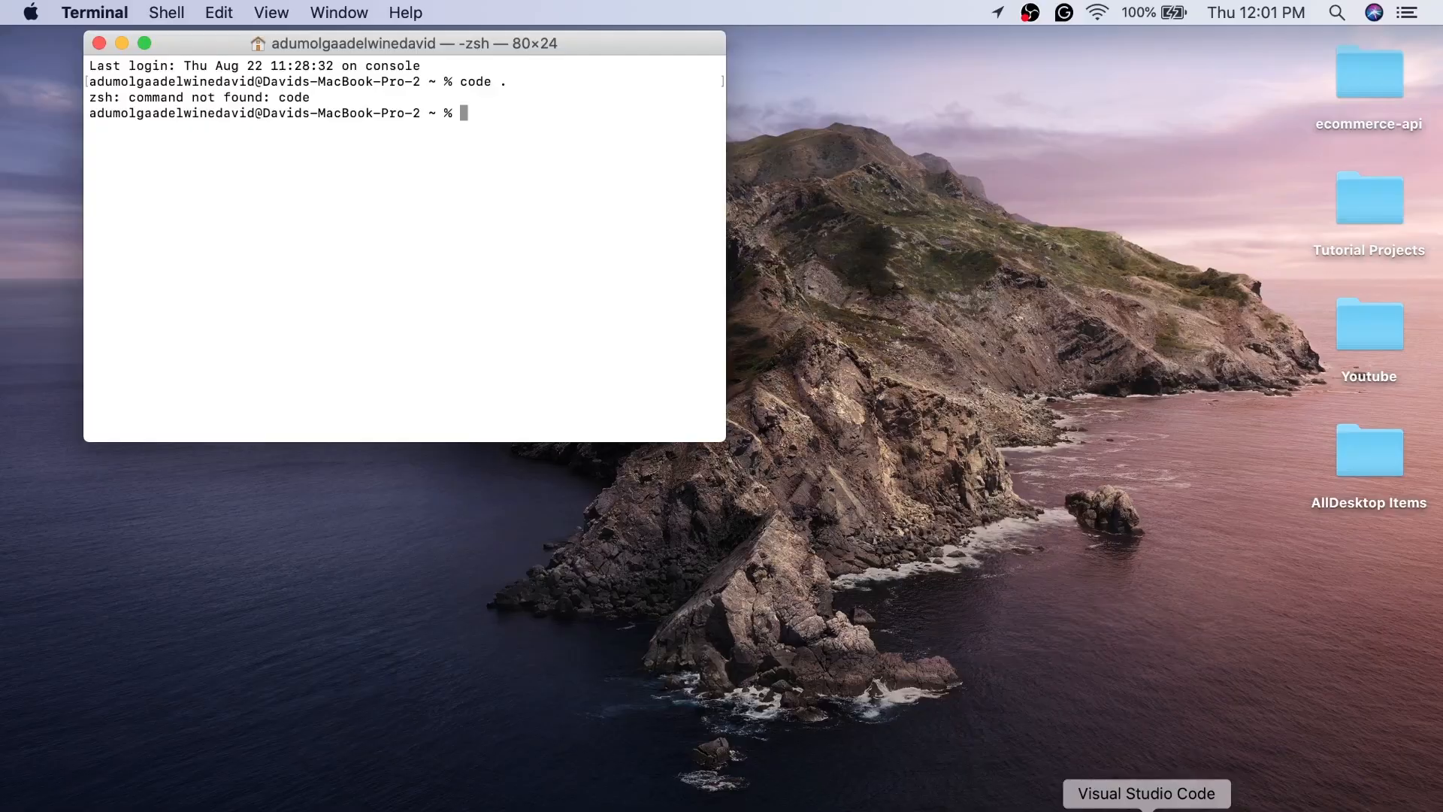
# Switch to Visual Studio Code and uninstall the 'code' shell command from PATH through the Command Palette
pyautogui.click(1146, 805)
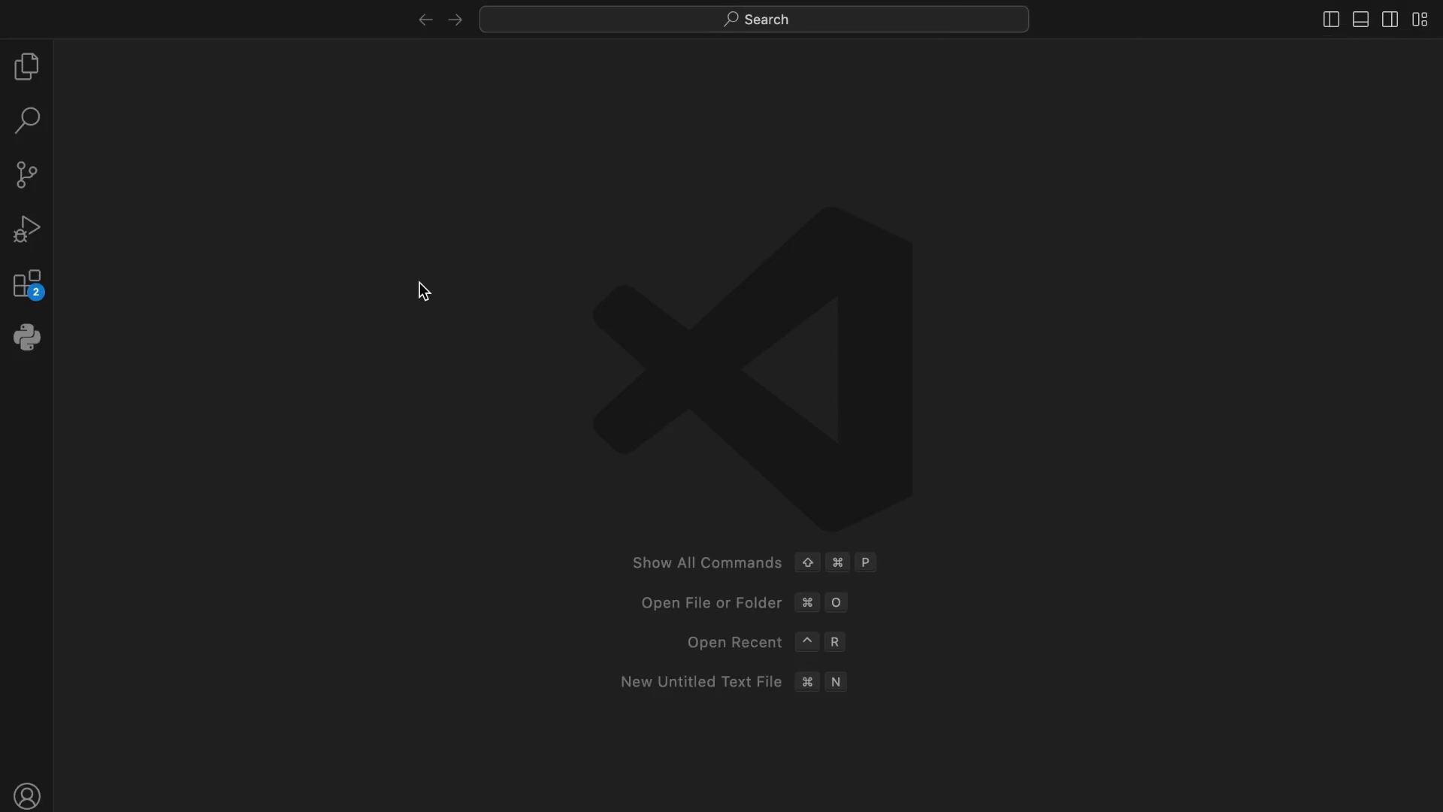
pyautogui.press('shift+super+p')
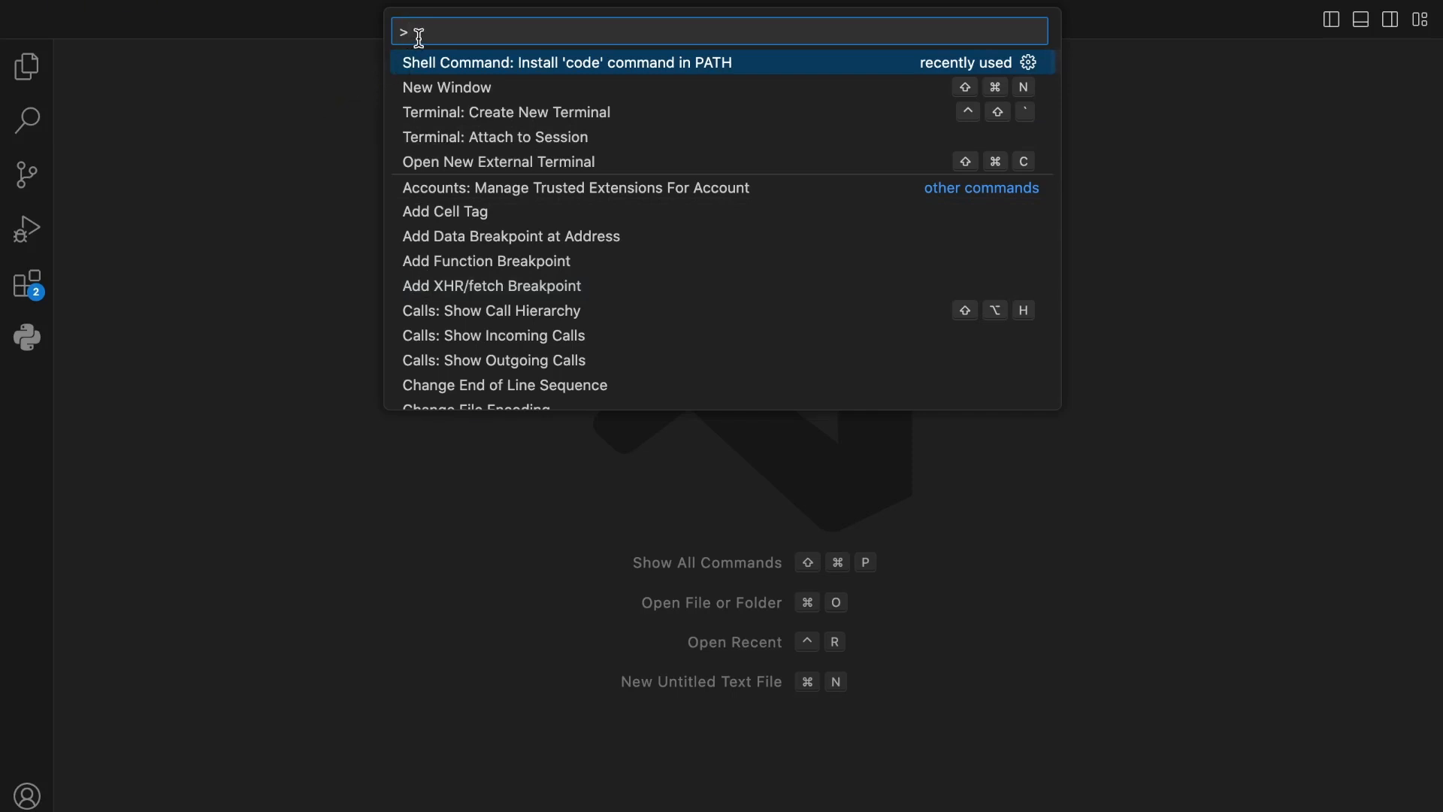
pyautogui.write('shell')
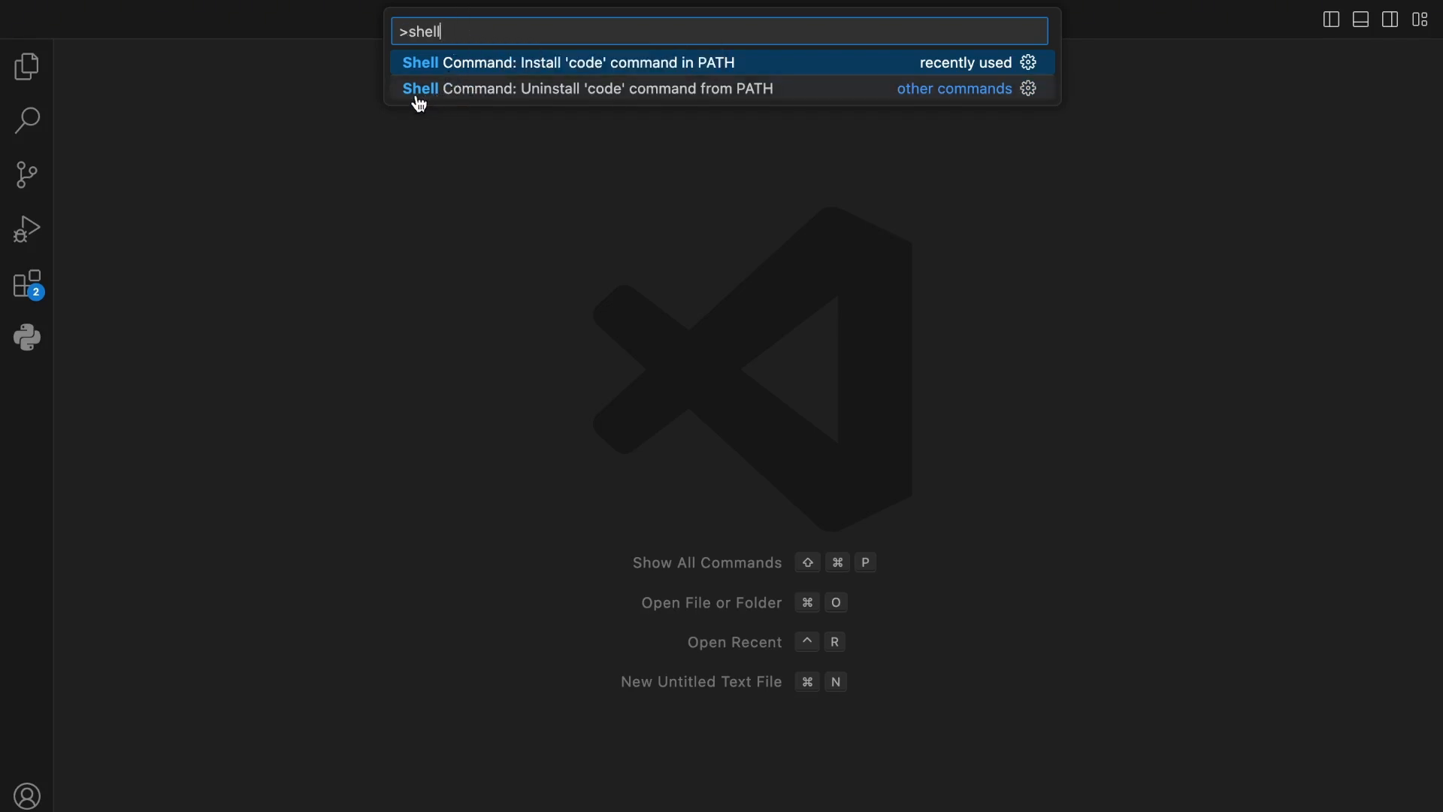
pyautogui.click(531, 89)
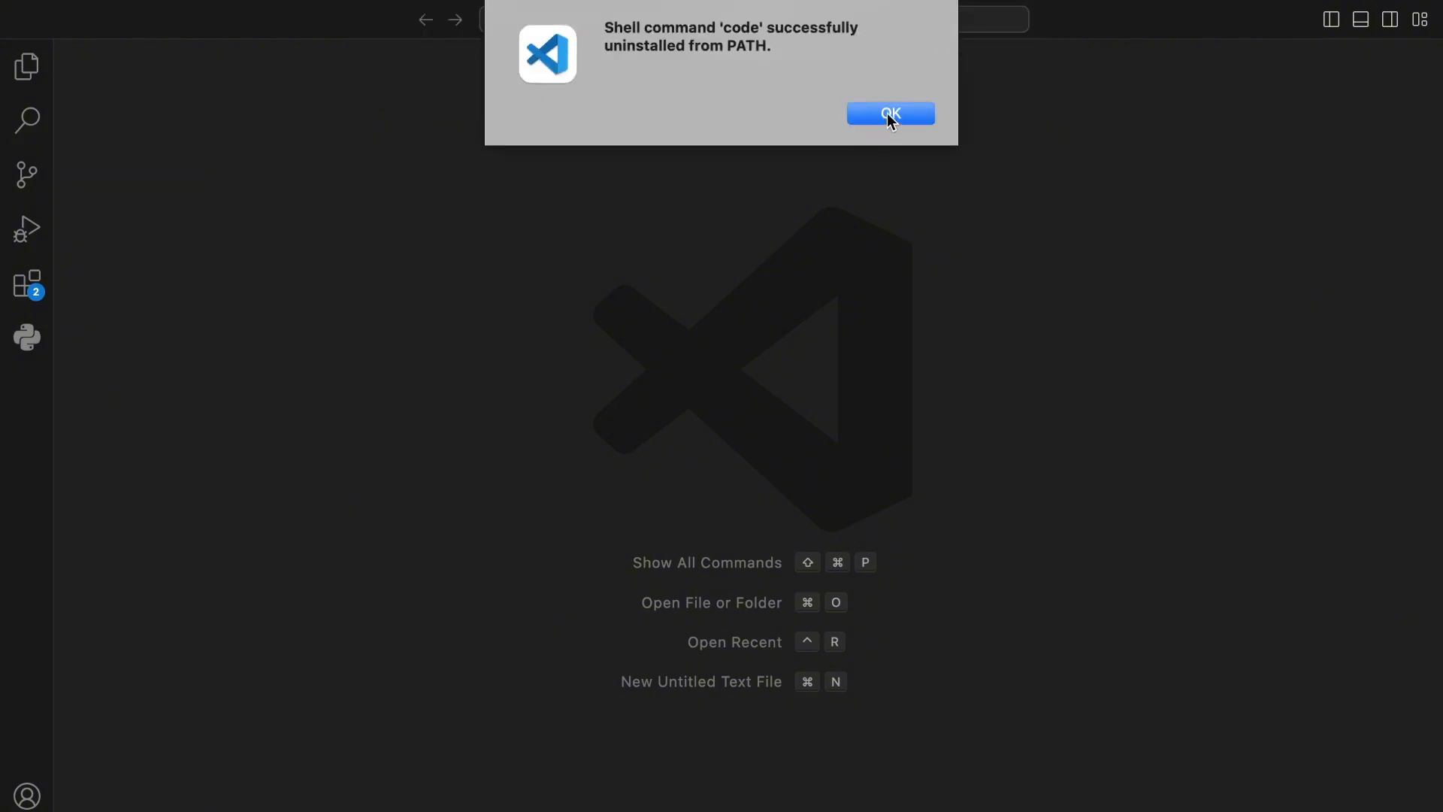
pyautogui.click(890, 115)
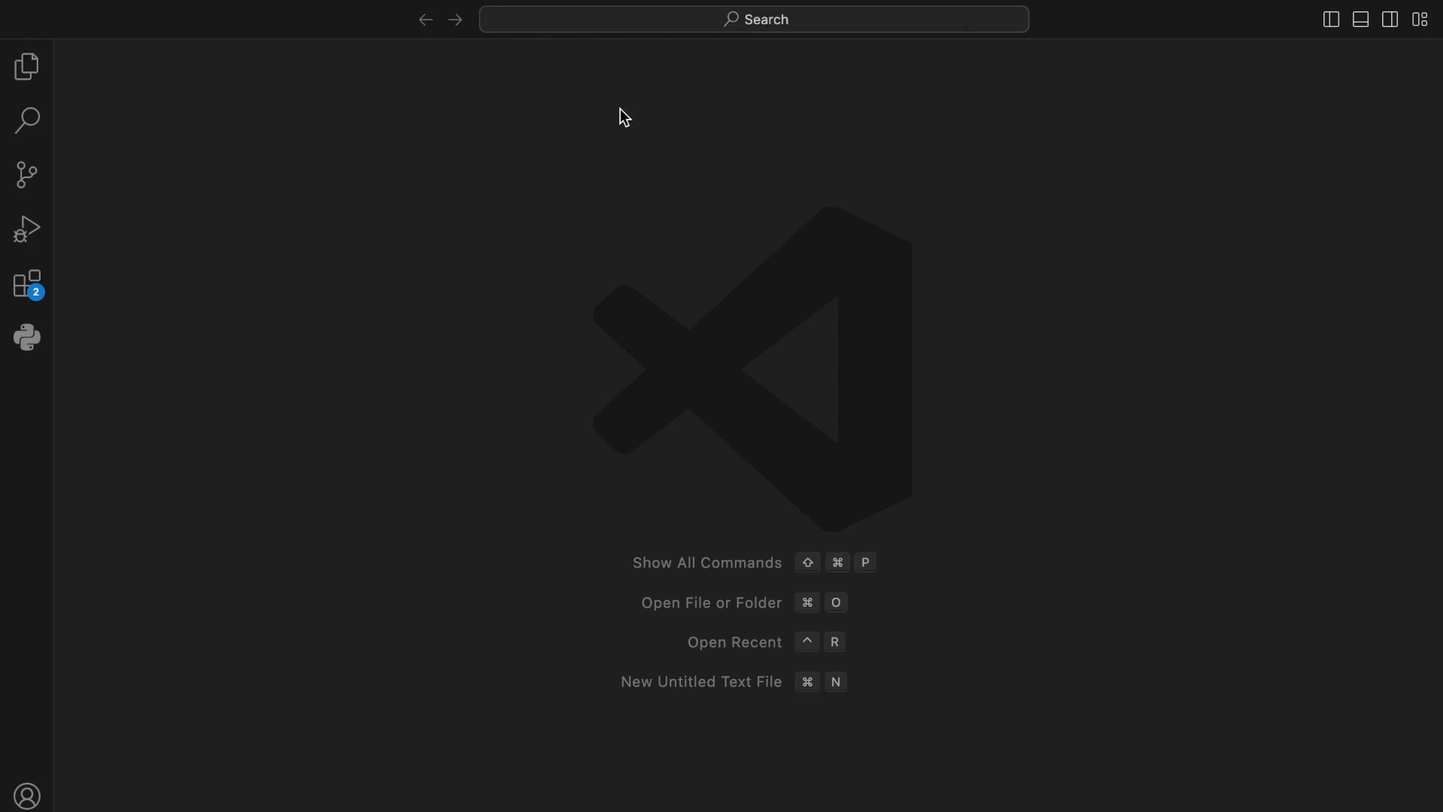
# Install the 'code' shell command in PATH through the Command Palette and dismiss the confirmation
pyautogui.press('super+shift+p')
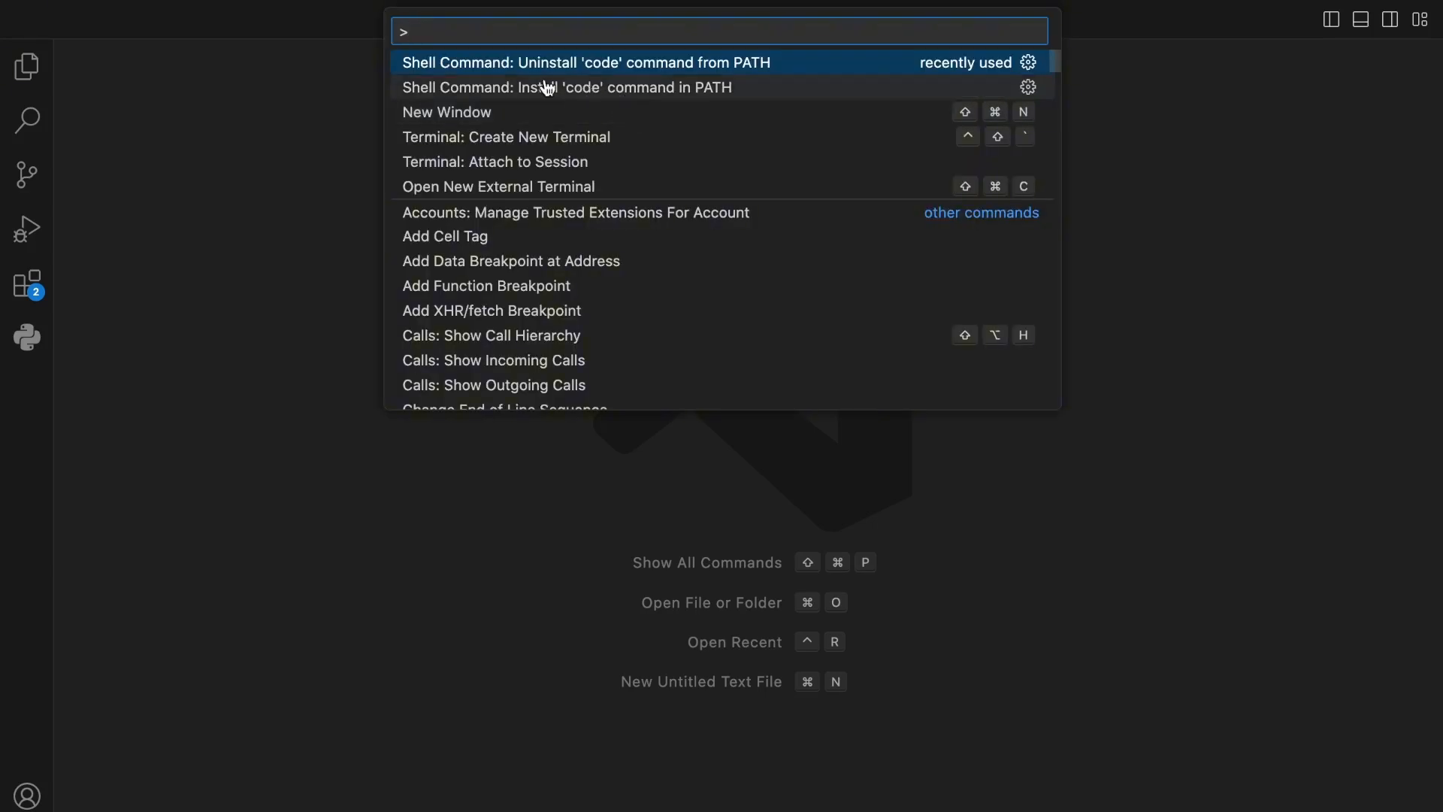
pyautogui.click(487, 88)
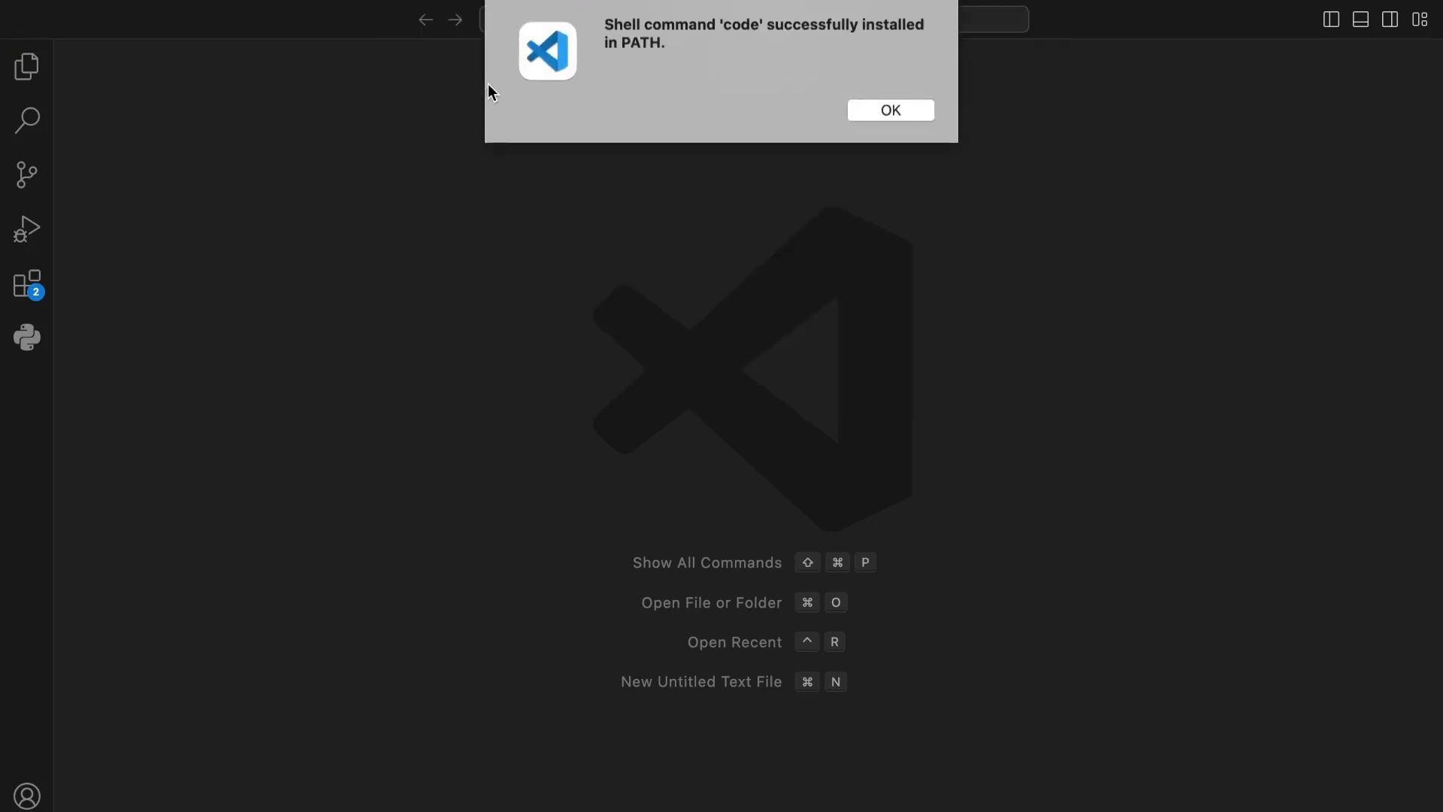
pyautogui.click(907, 113)
# Return to Terminal, test the shell command by running code . in the home folder, and close the window it opens
pyautogui.hotkey('ctrl', 'Left')
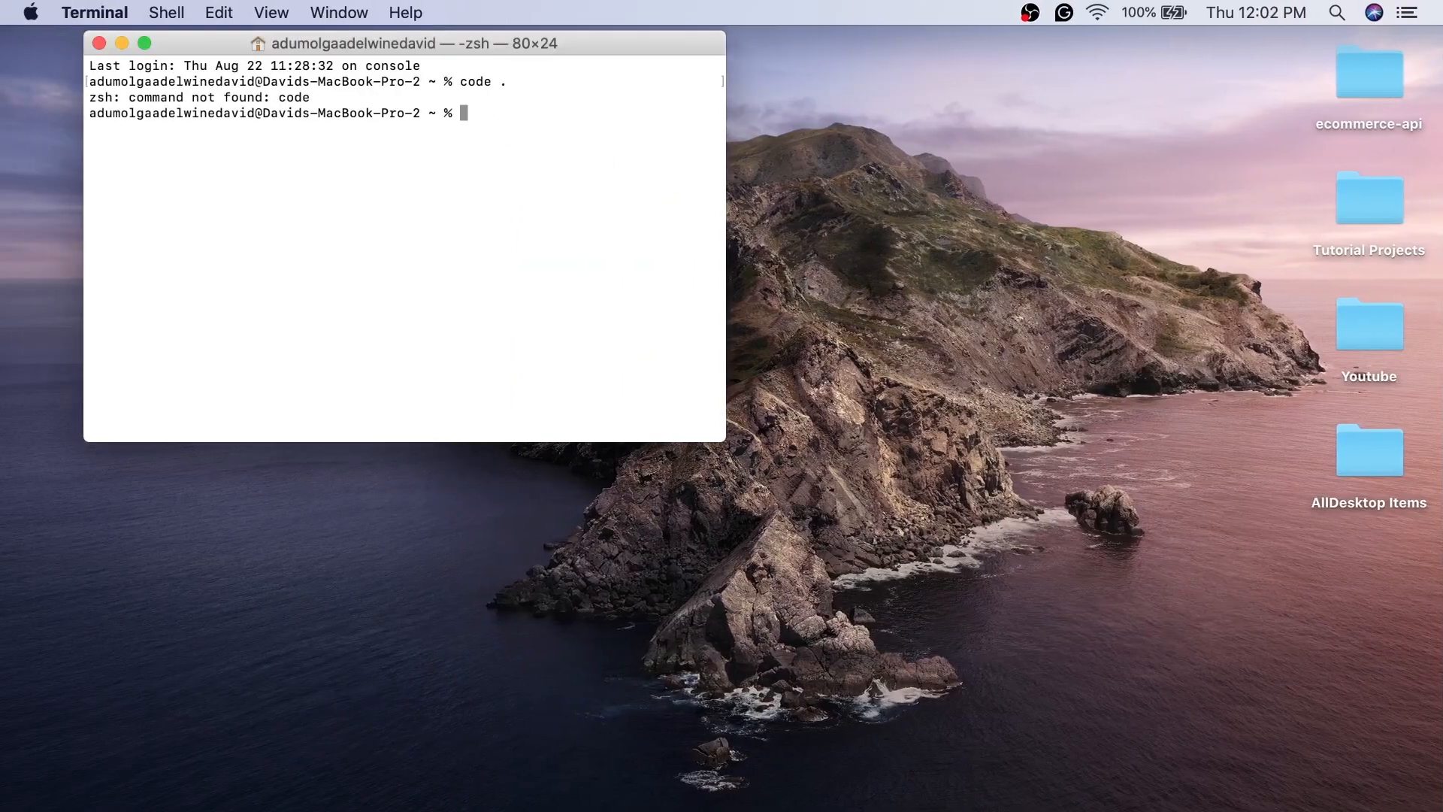
pyautogui.write('code .')
pyautogui.press('Return')
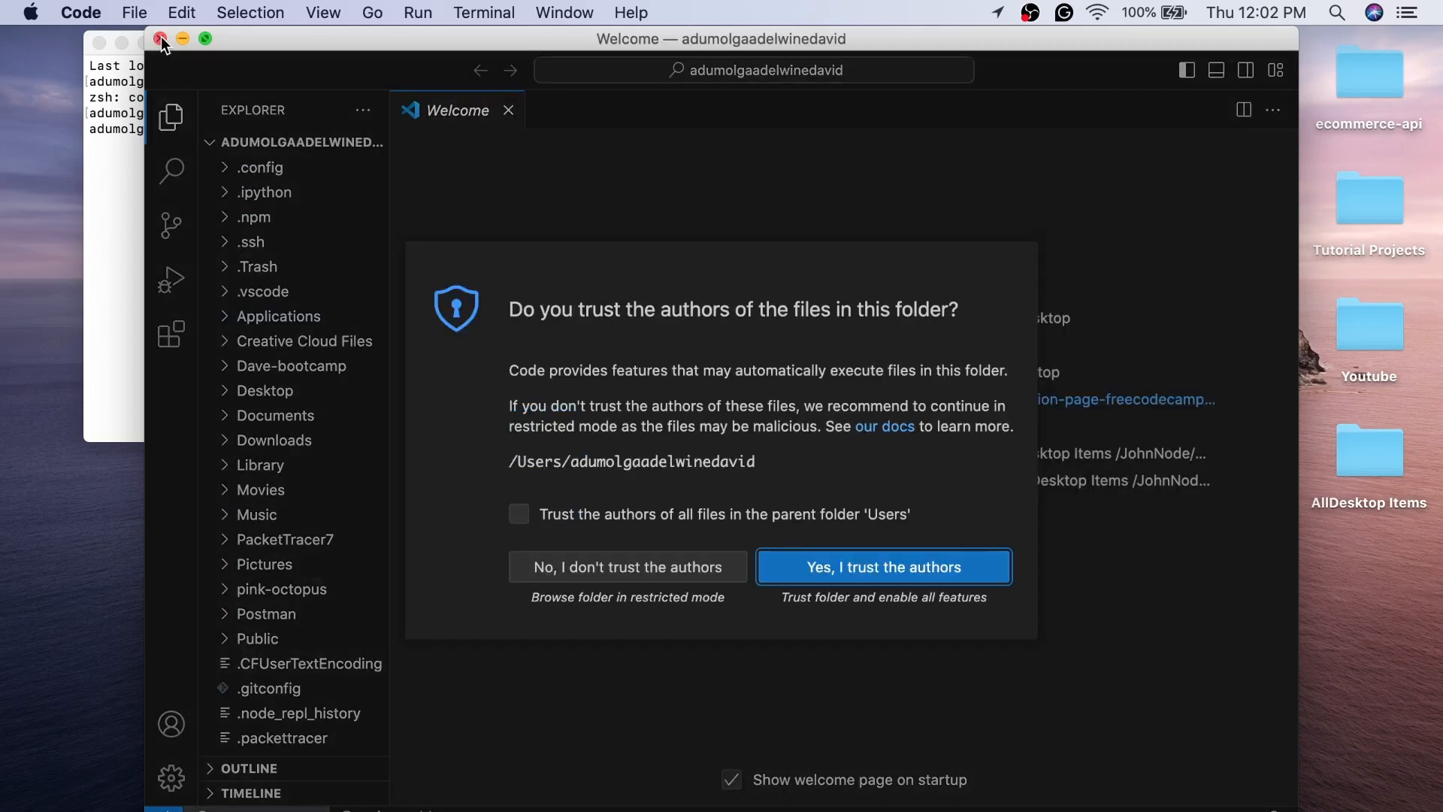
pyautogui.click(161, 39)
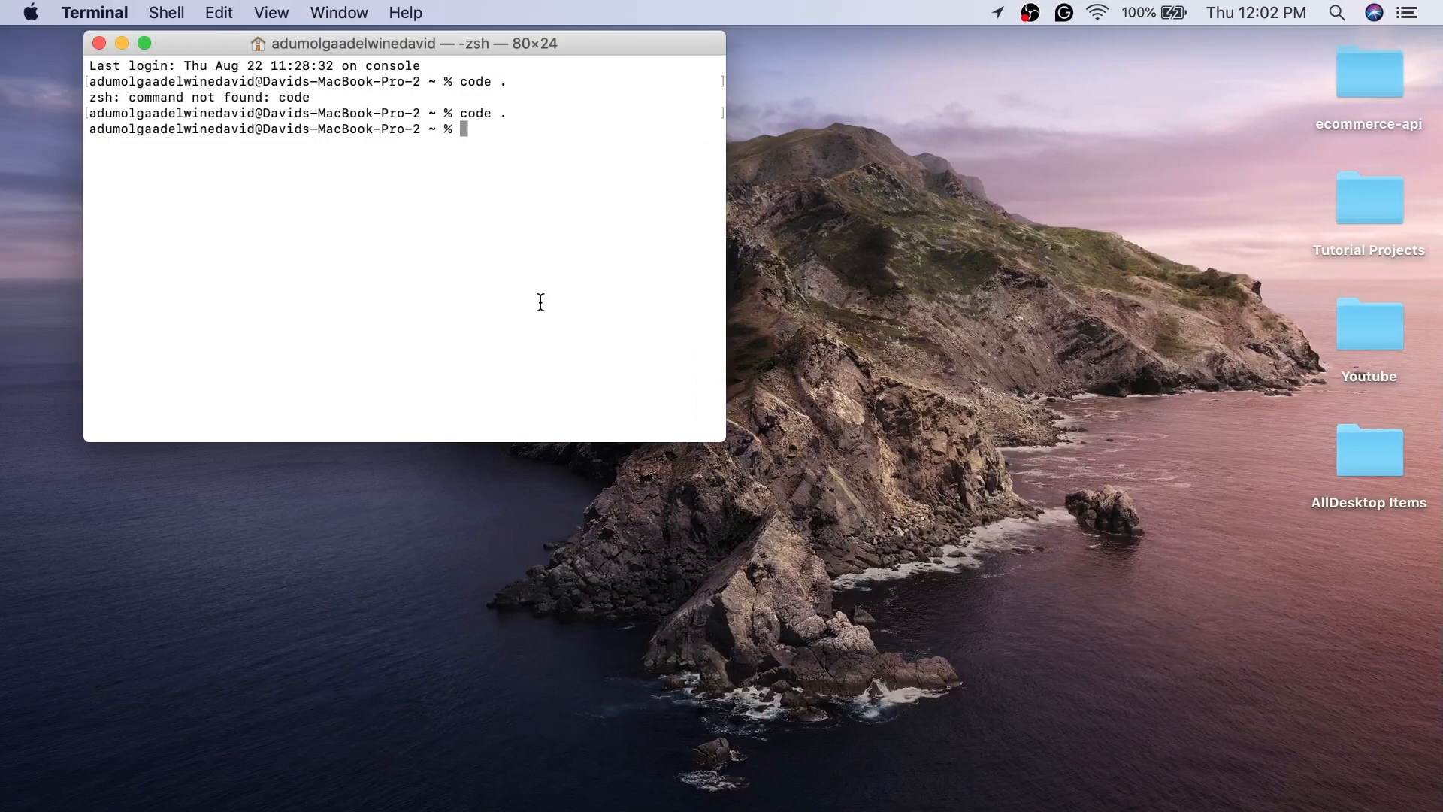
# Create a new folder named testvs on the desktop
pyautogui.rightClick(1060, 360)
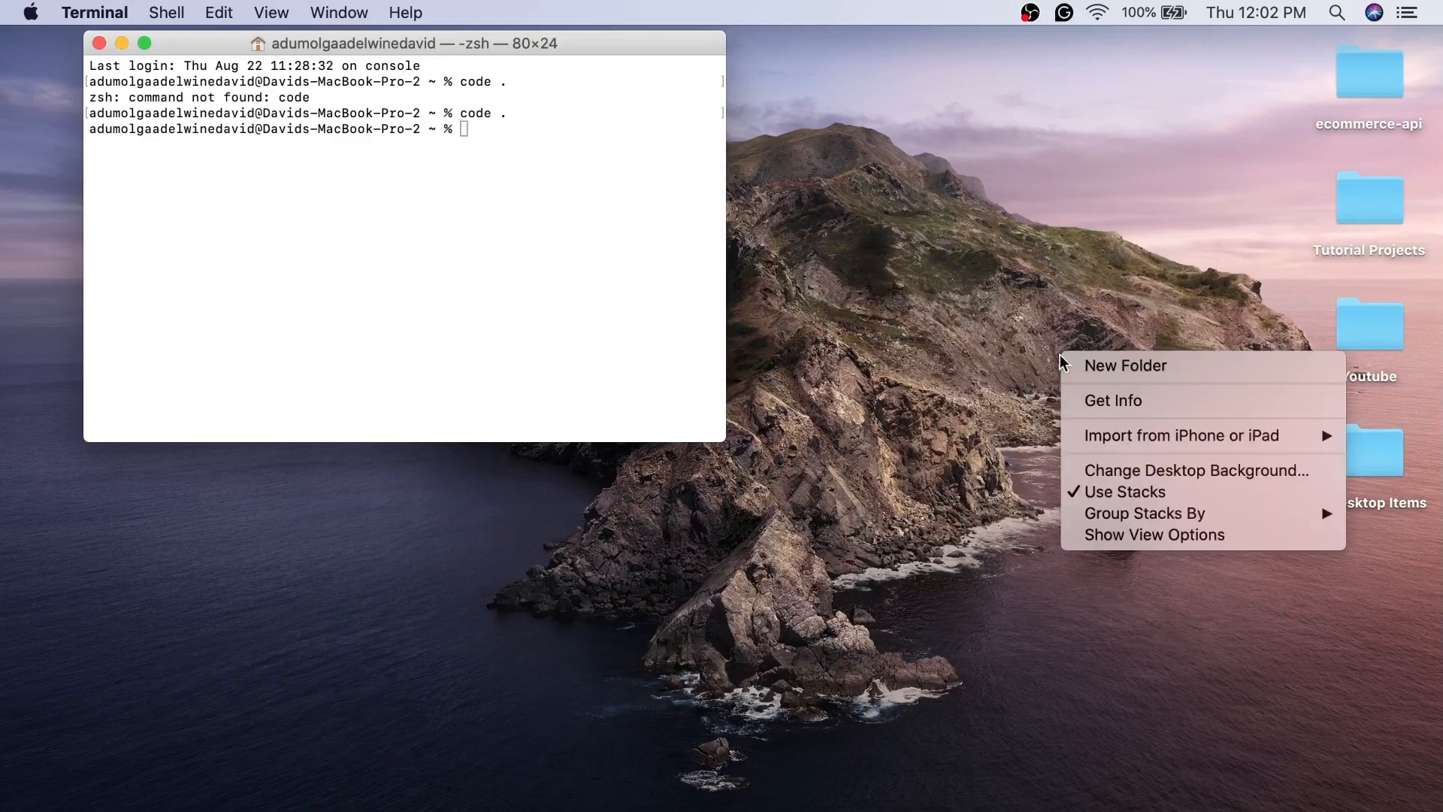
pyautogui.click(1105, 367)
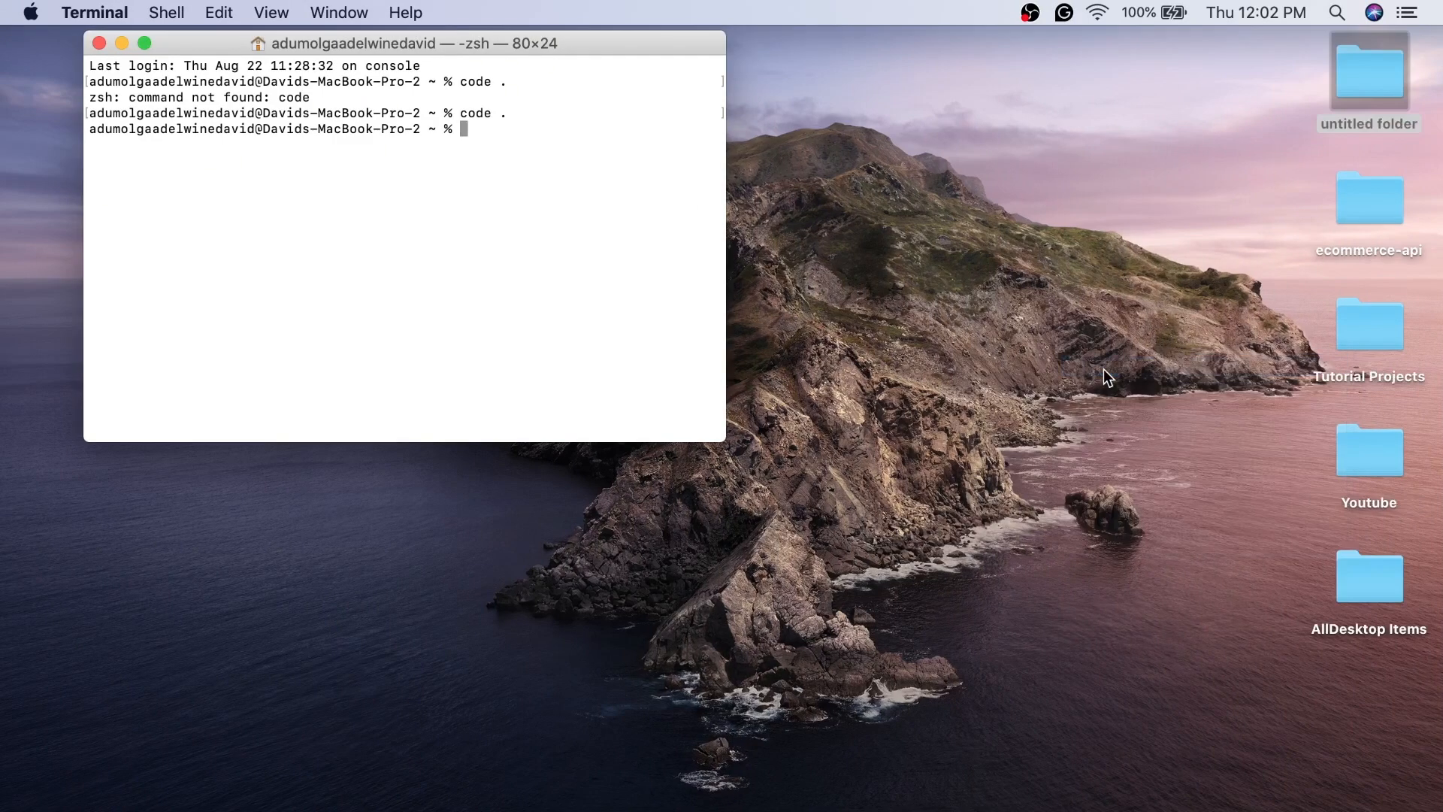
pyautogui.write('test')
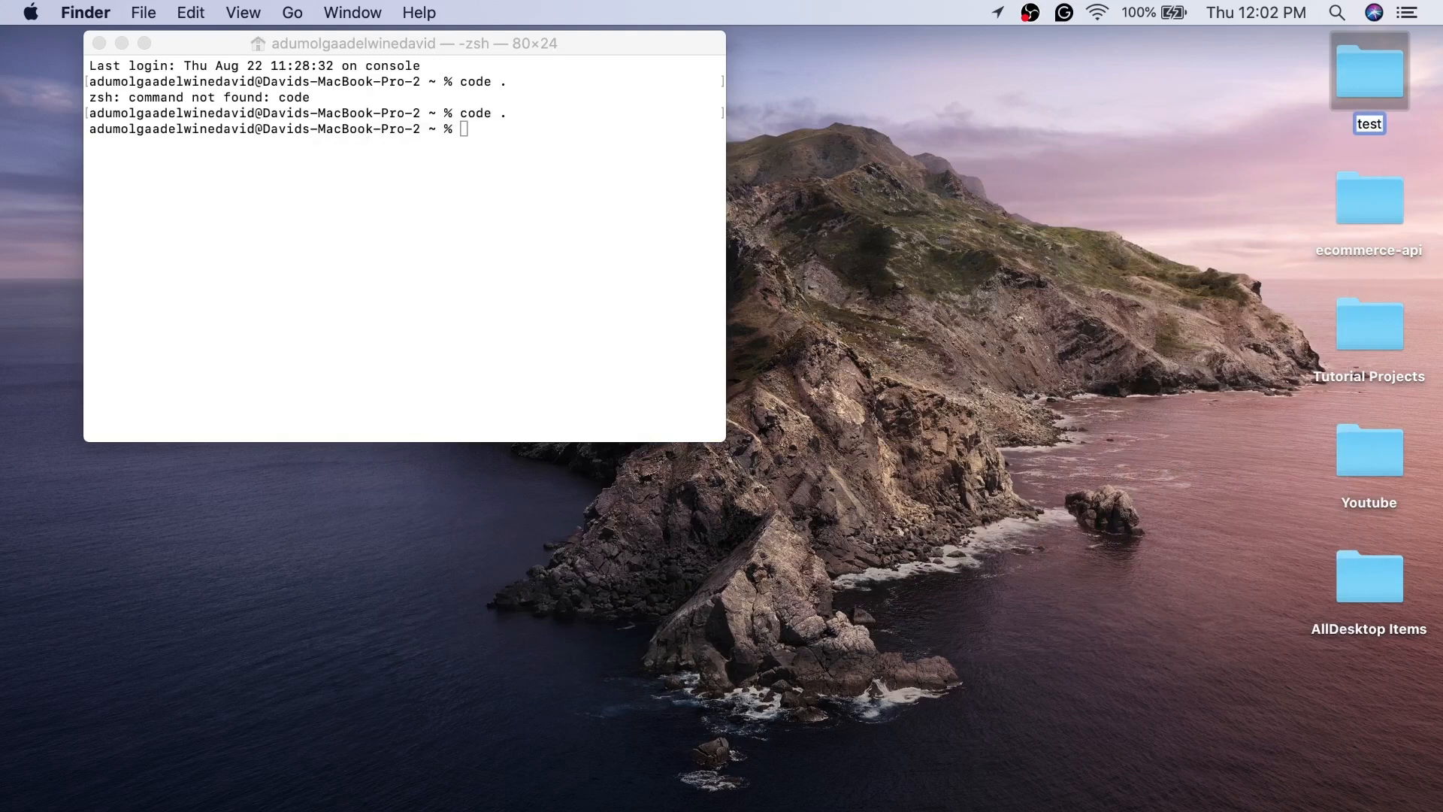
pyautogui.write('vs')
pyautogui.press('Return')
pyautogui.click(1038, 171)
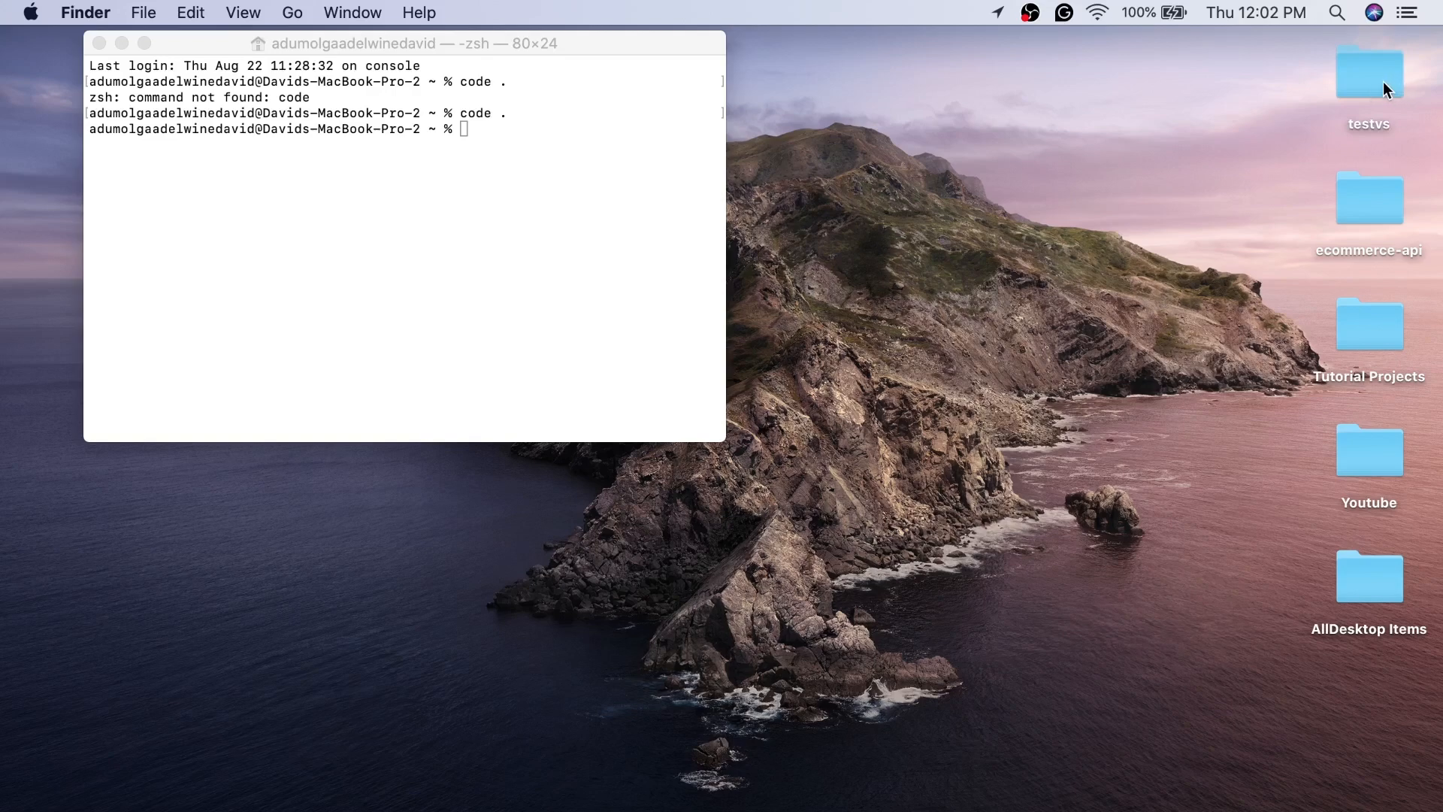
# Open a new Terminal window at the testvs folder and launch Visual Studio Code there with code
pyautogui.click(1345, 83)
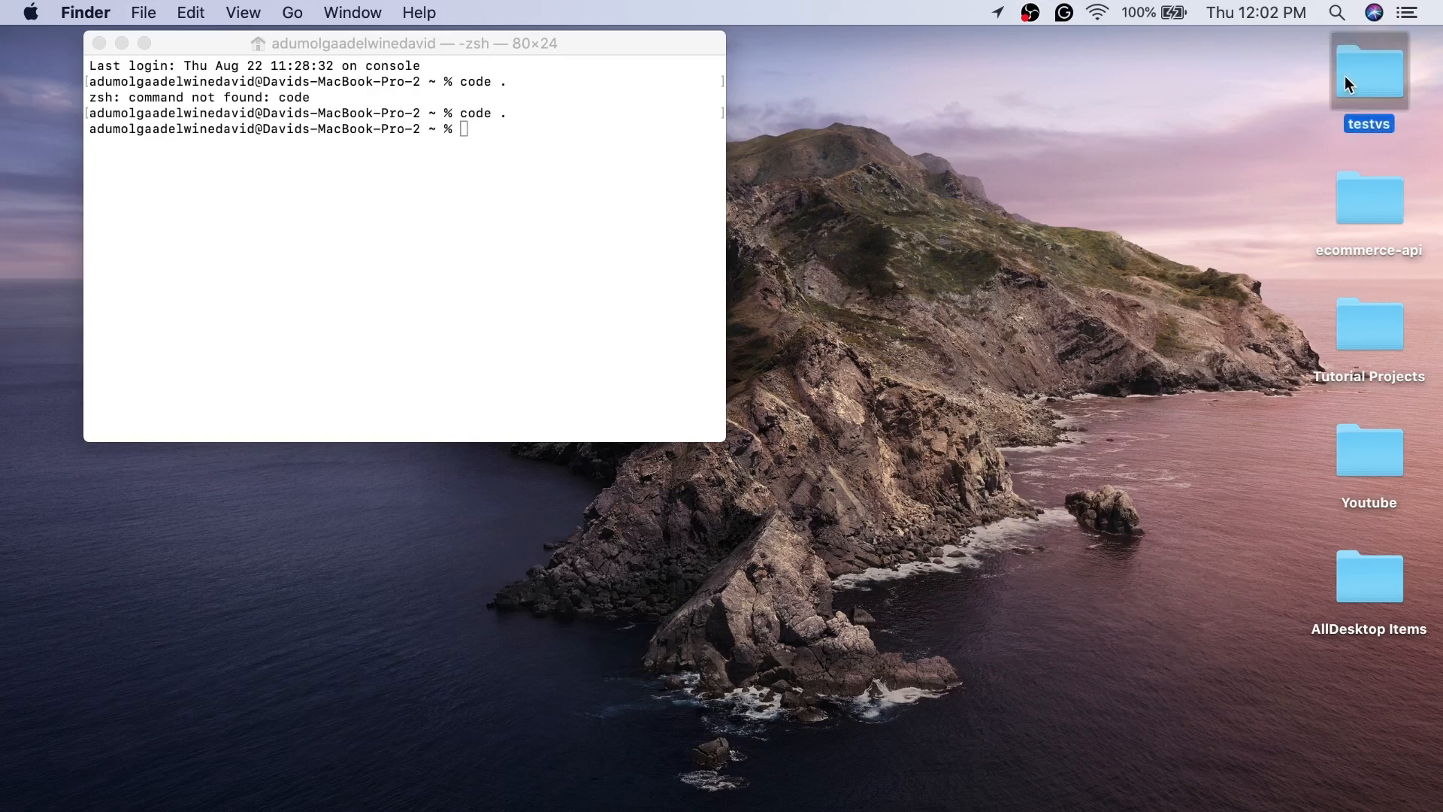
pyautogui.rightClick(1345, 83)
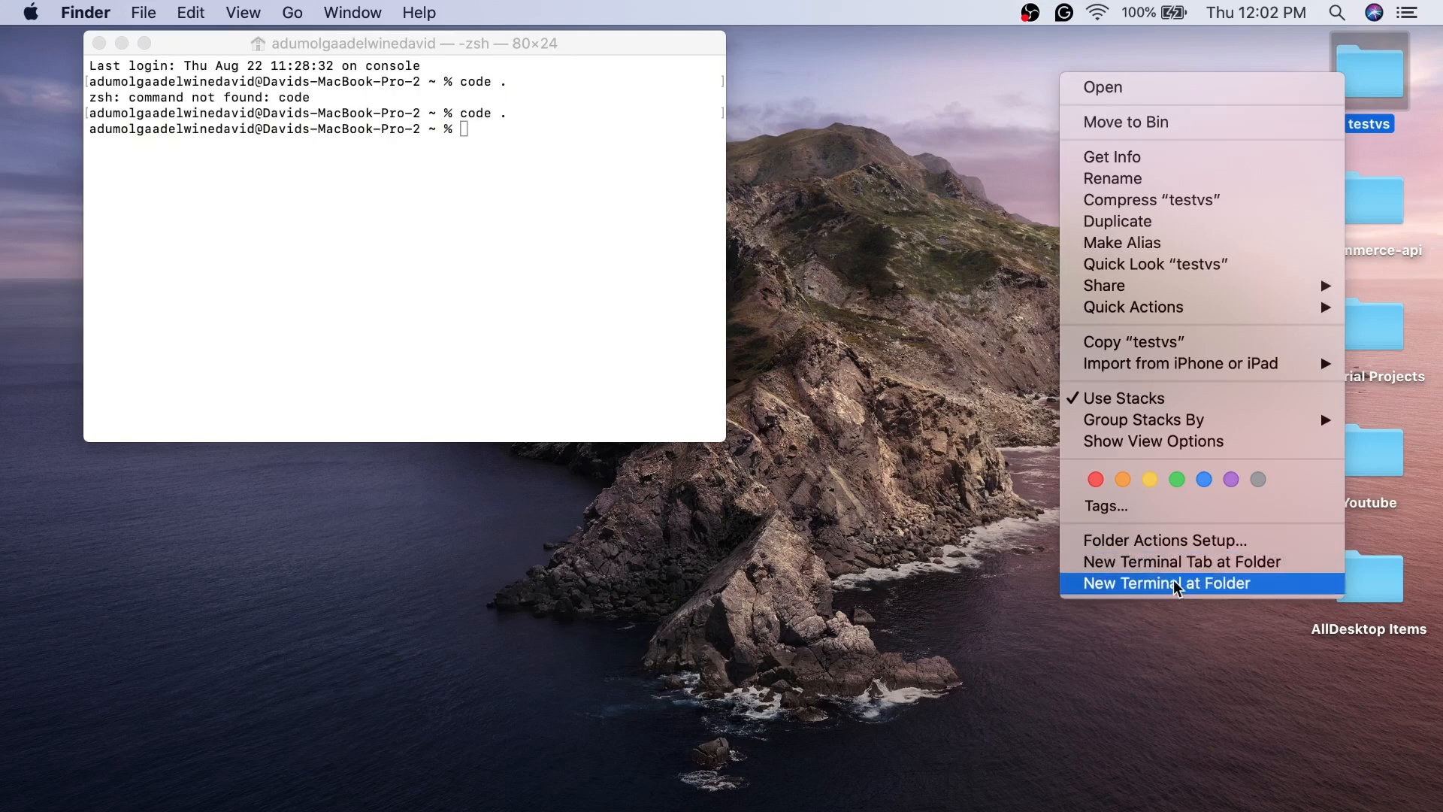
pyautogui.click(1177, 588)
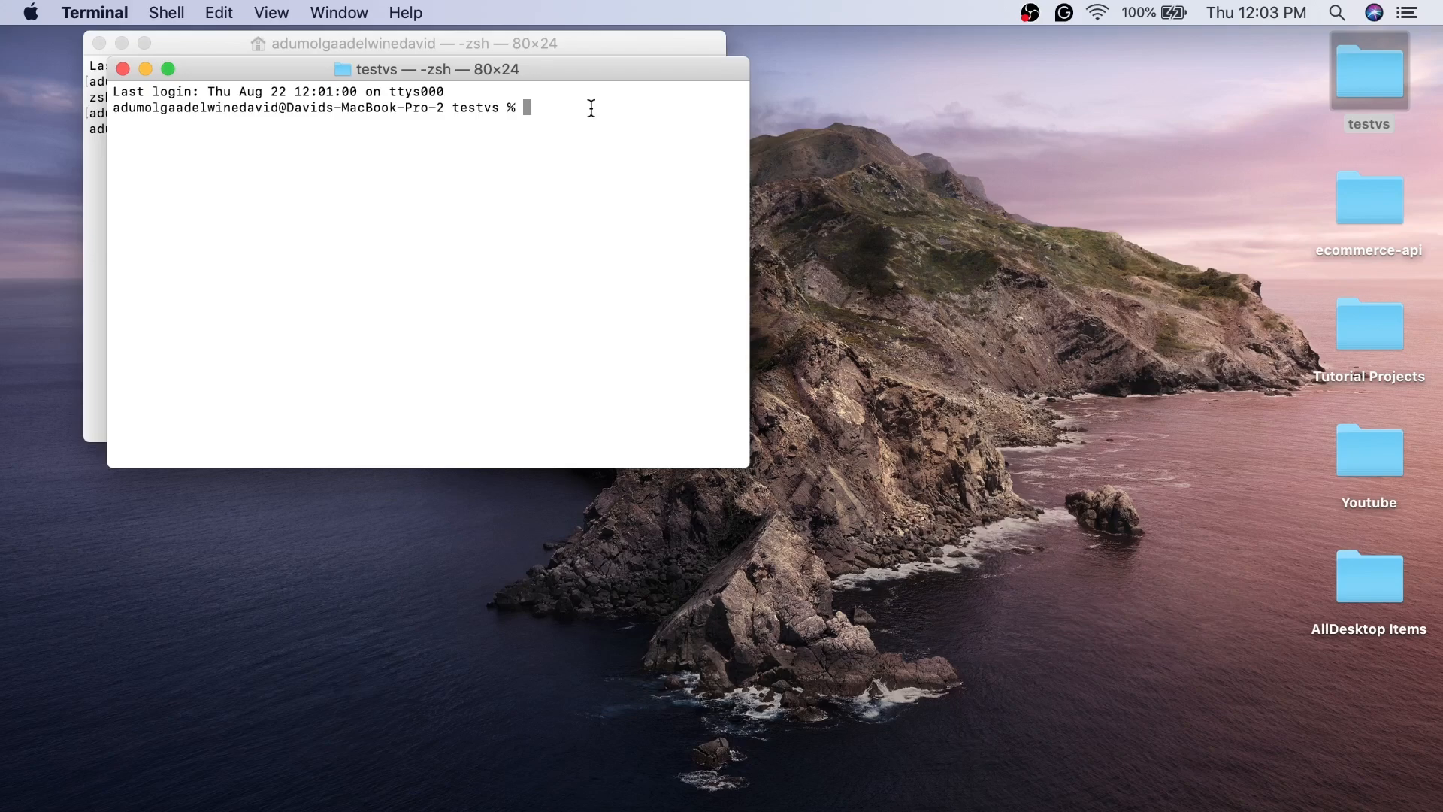
pyautogui.write('code .')
pyautogui.press('Return')
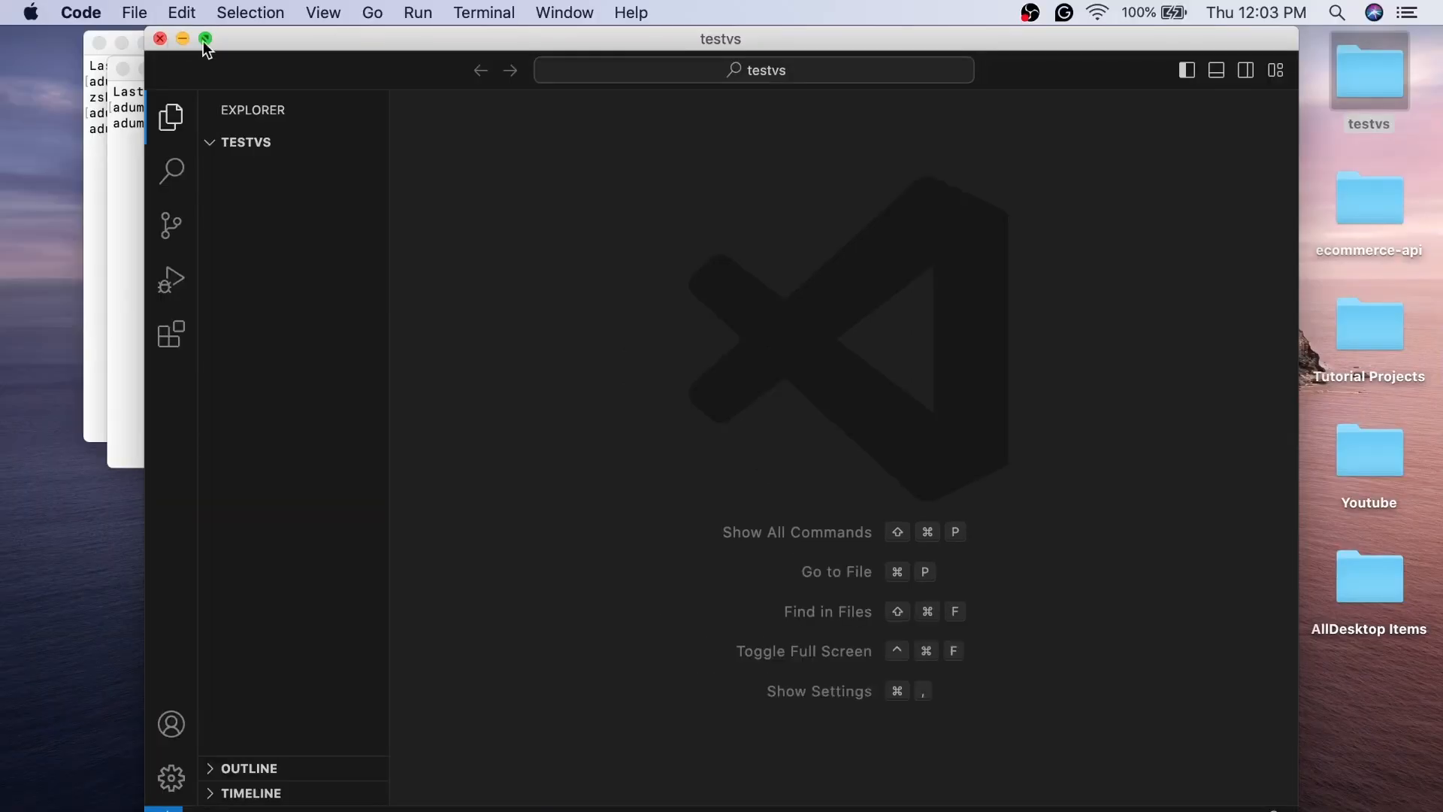
# Make the testvs window full screen and close its Welcome page
pyautogui.click(205, 41)
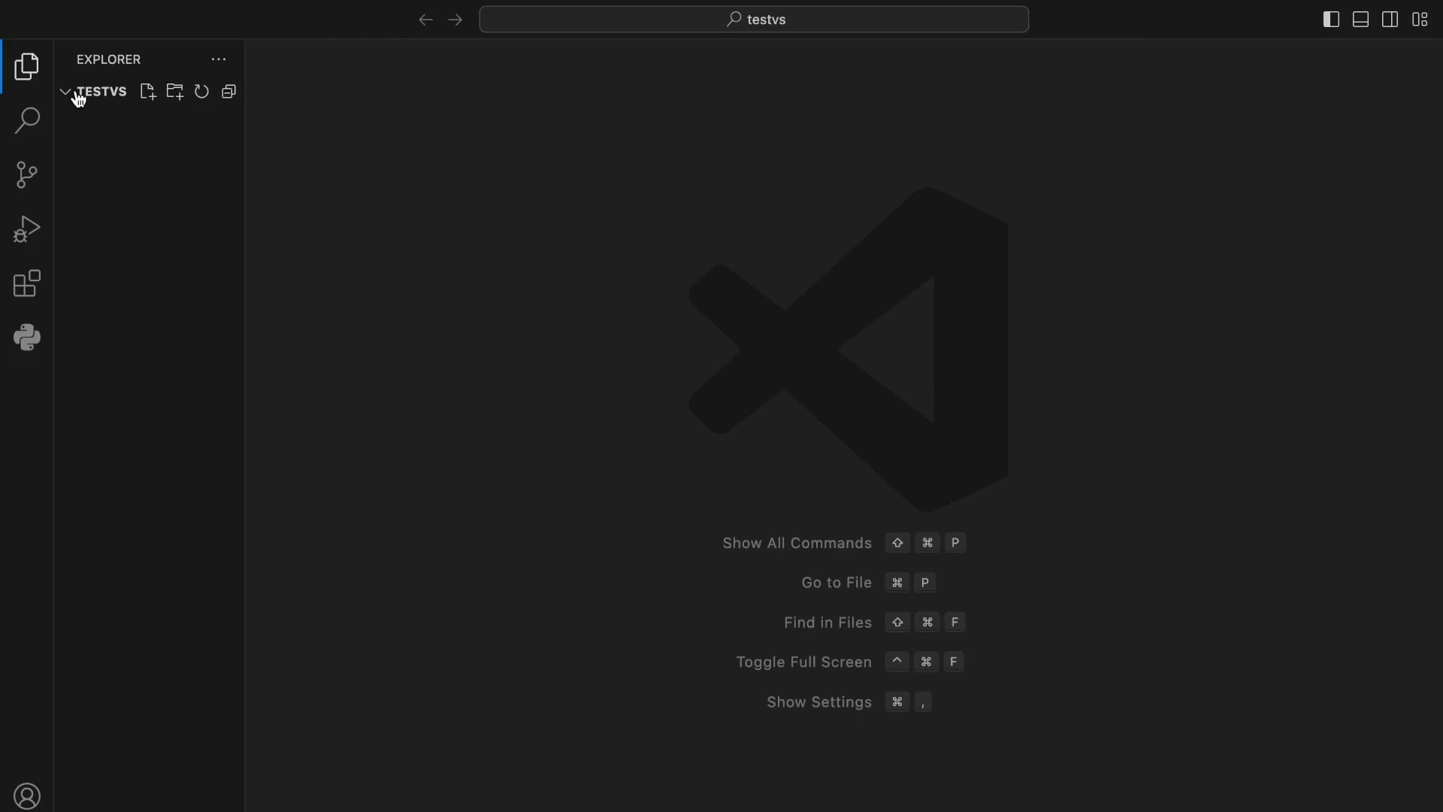
pyautogui.click(80, 98)
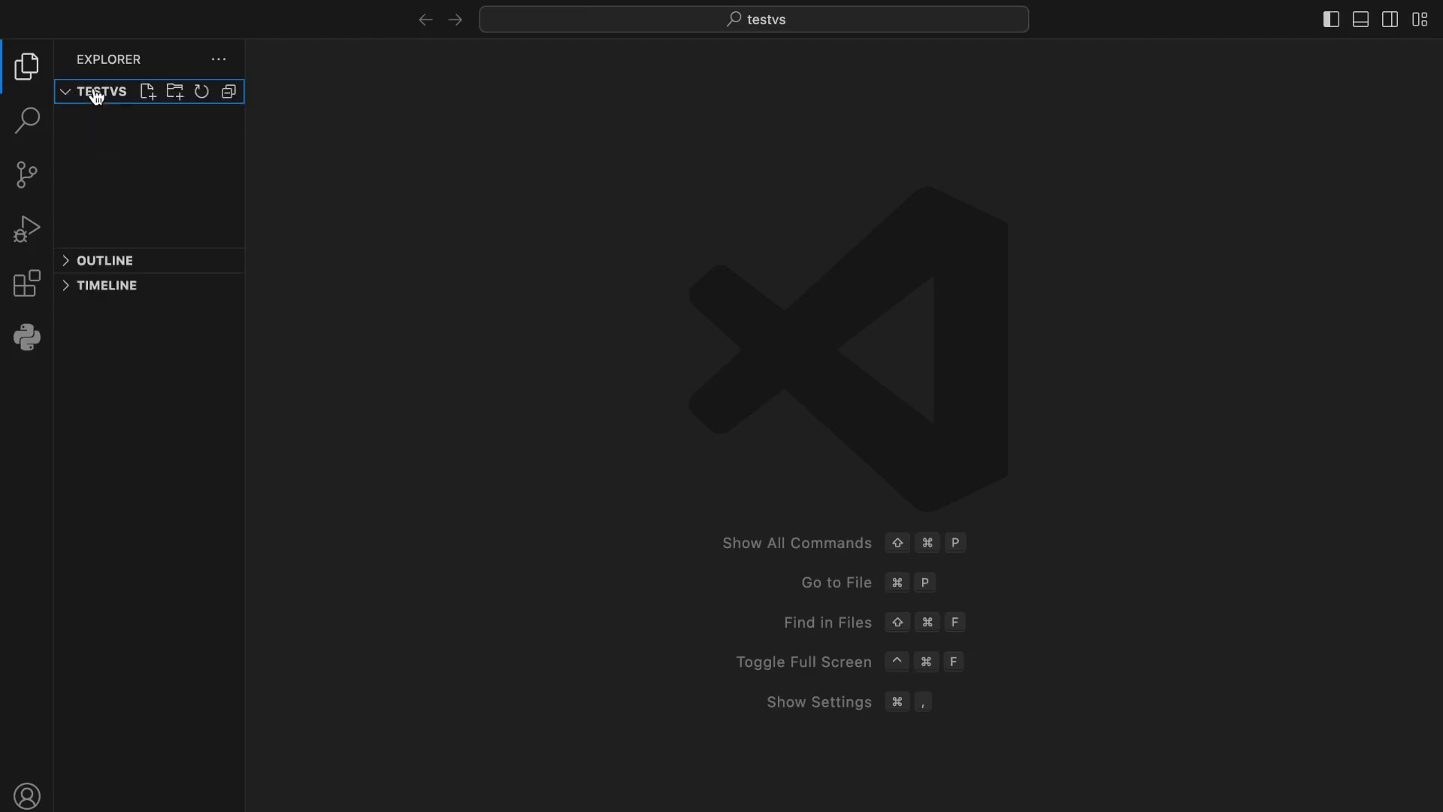
pyautogui.click(95, 98)
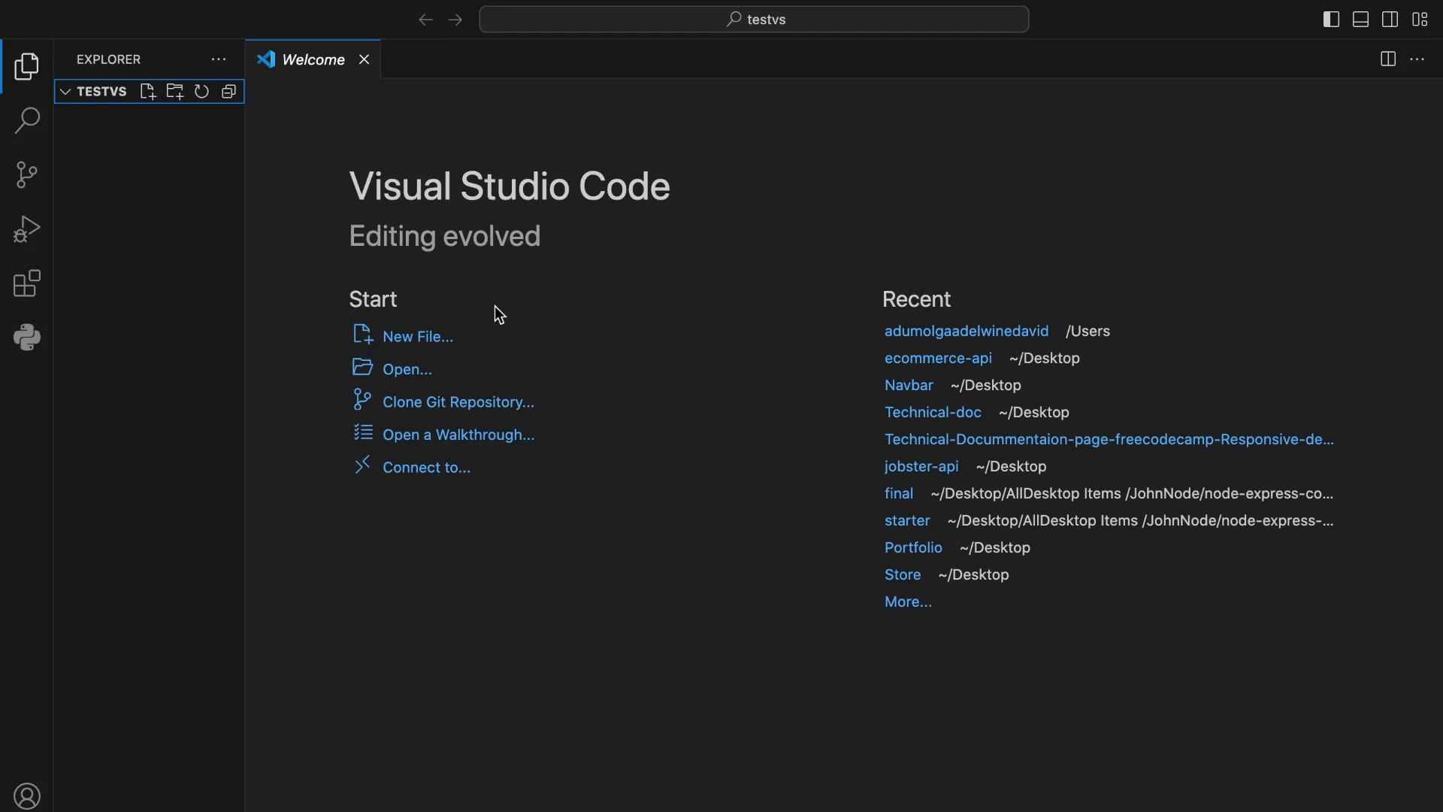
pyautogui.click(365, 60)
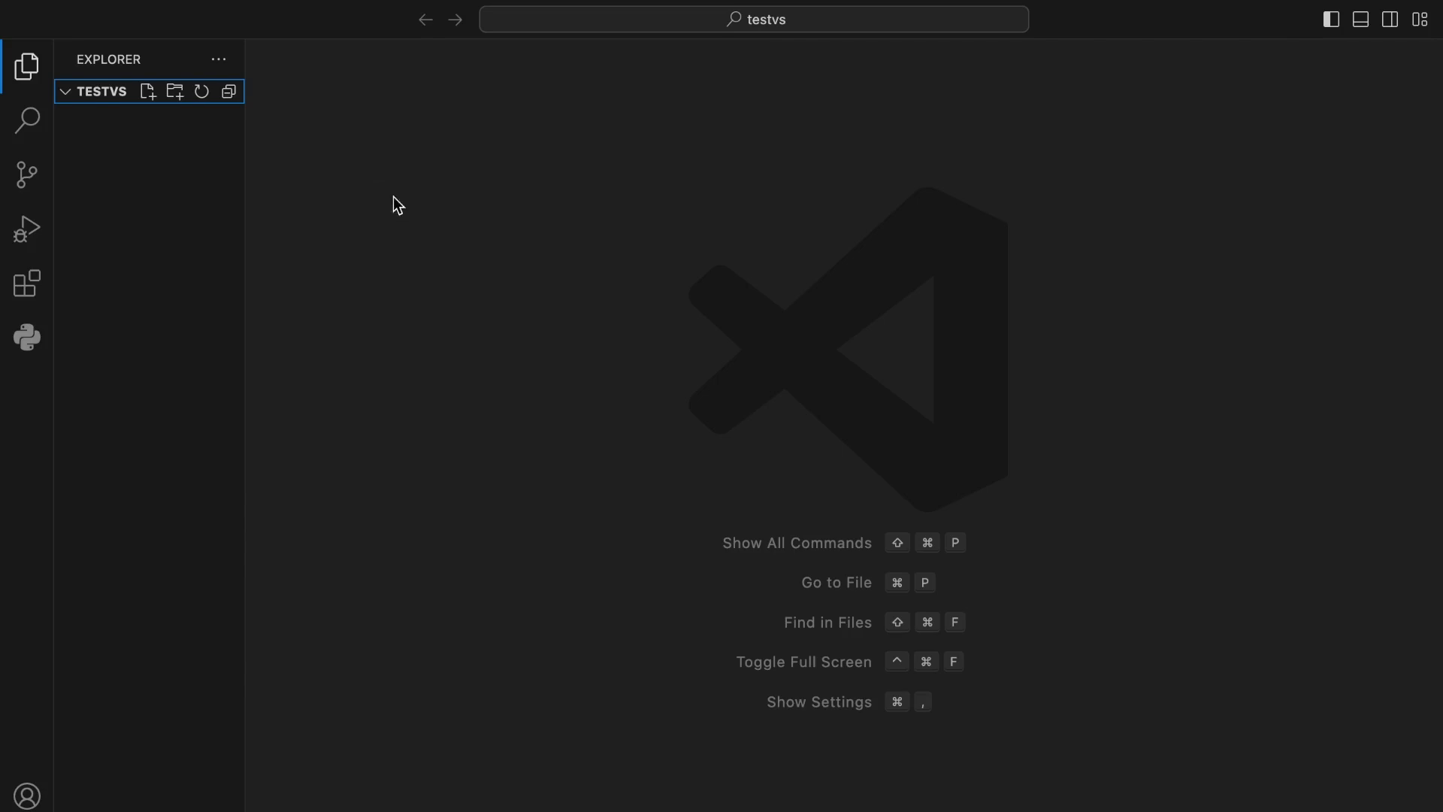
# Search the Command Palette for shell to review the commands for the 'code' PATH entry, and dismiss the palette without running any
pyautogui.moveTo(379, 6)
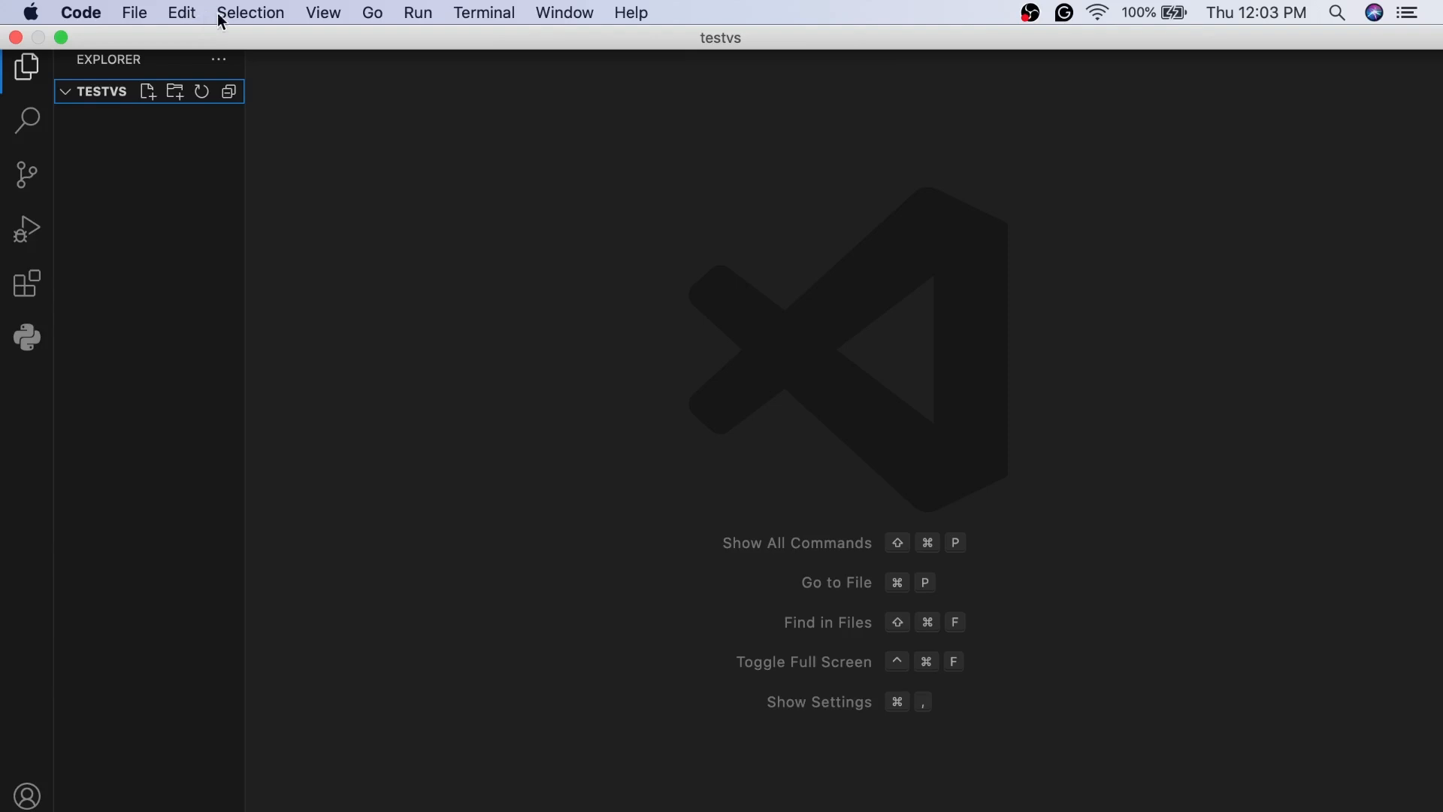
pyautogui.click(337, 17)
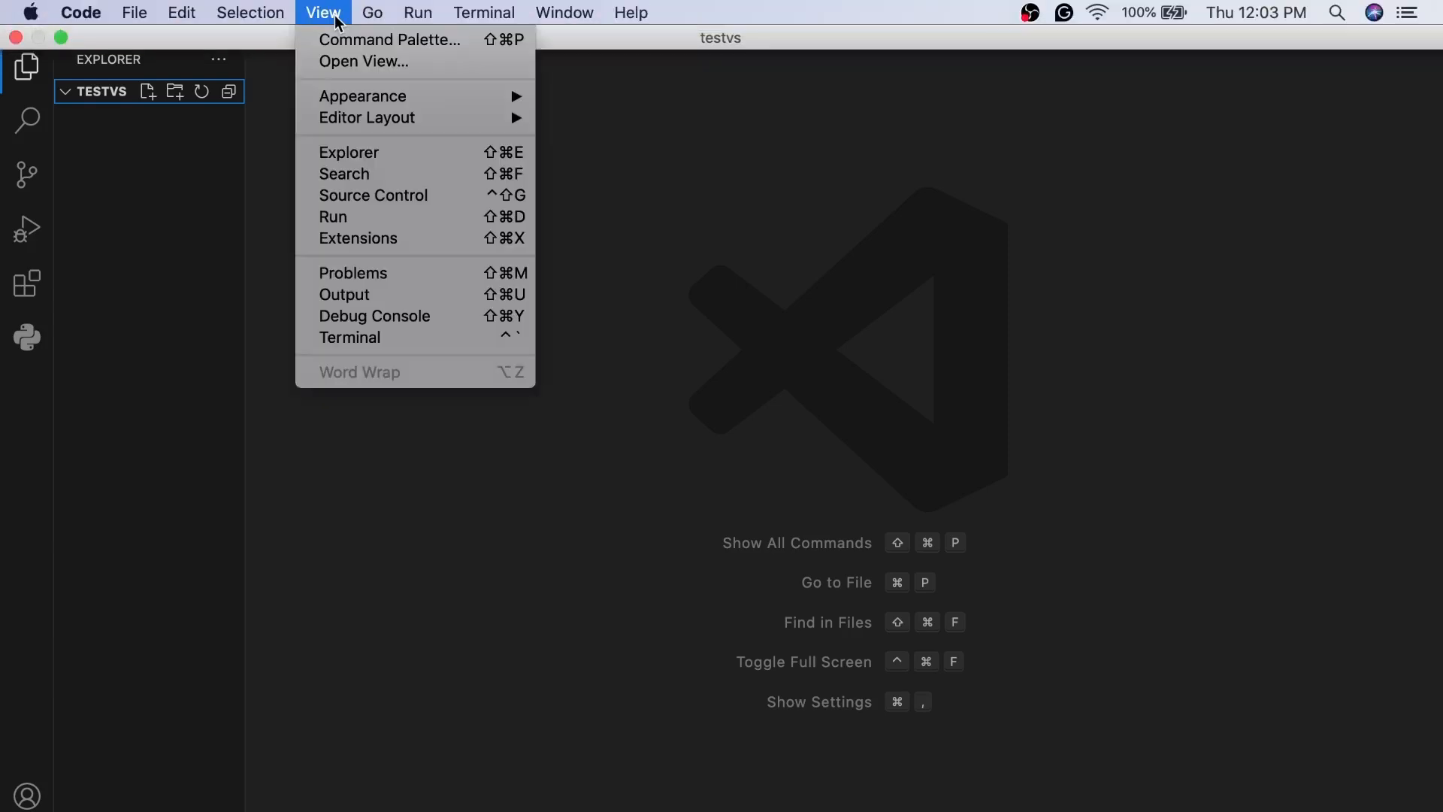
pyautogui.click(359, 47)
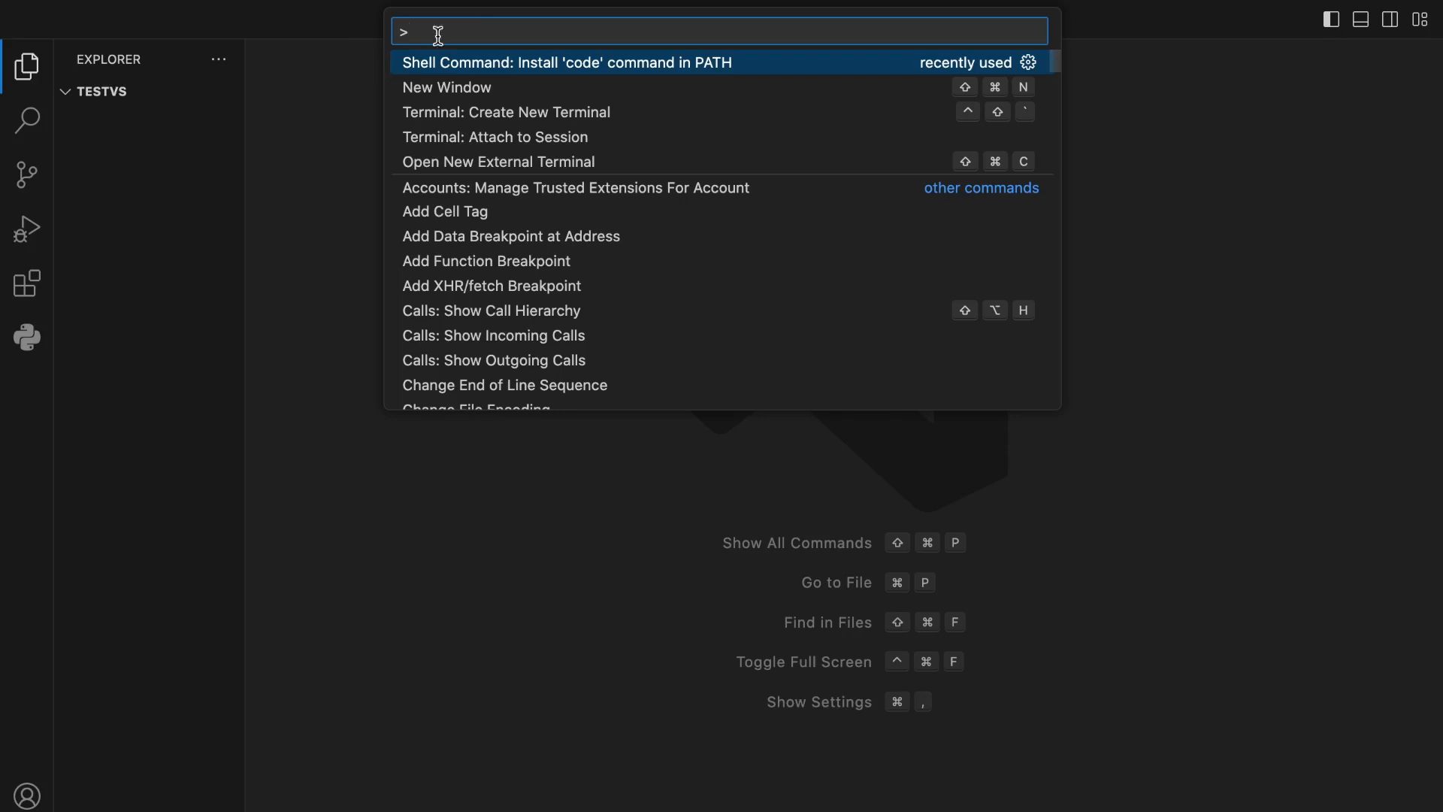
pyautogui.write('sech')
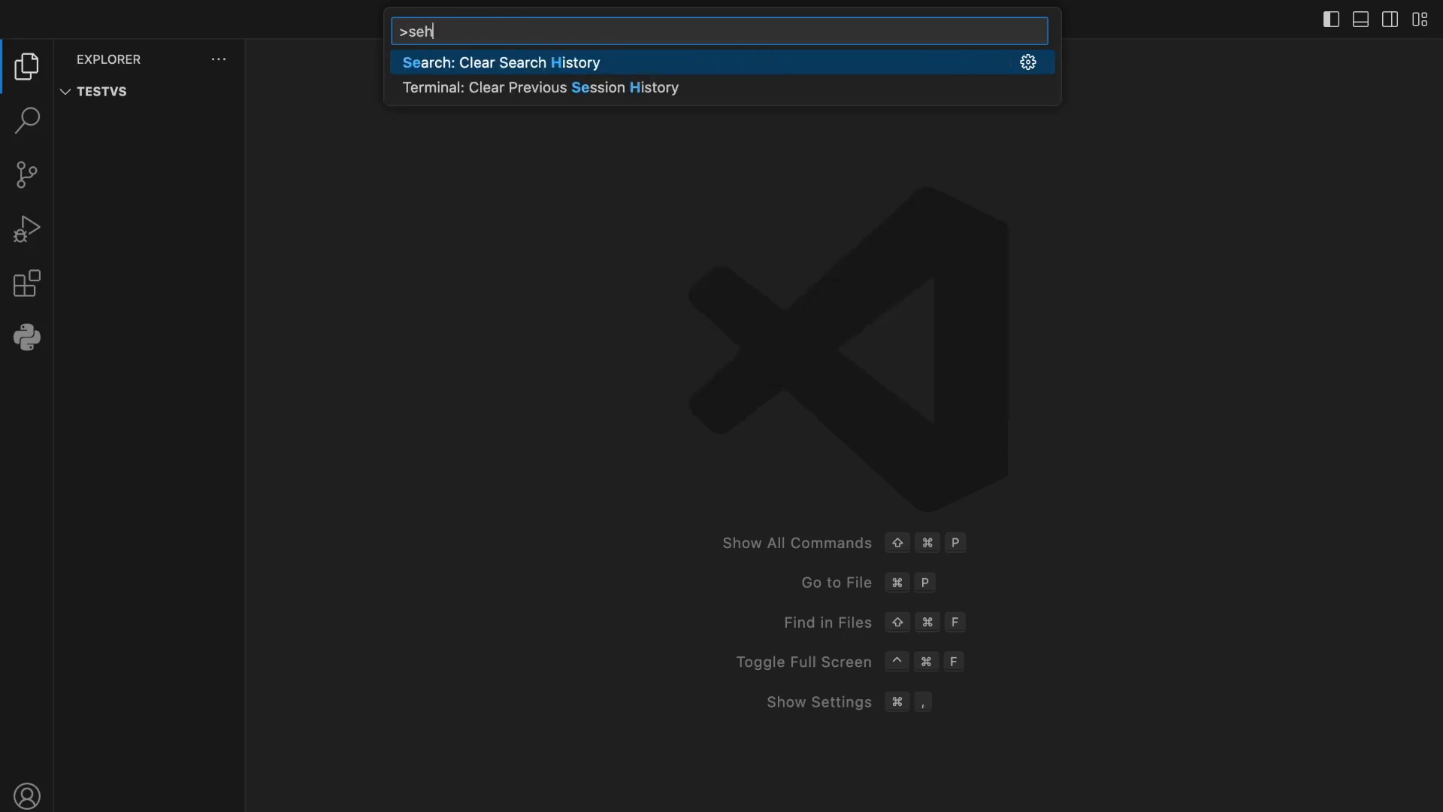
pyautogui.press('BackSpace')
pyautogui.press('BackSpace')
pyautogui.press('BackSpace')
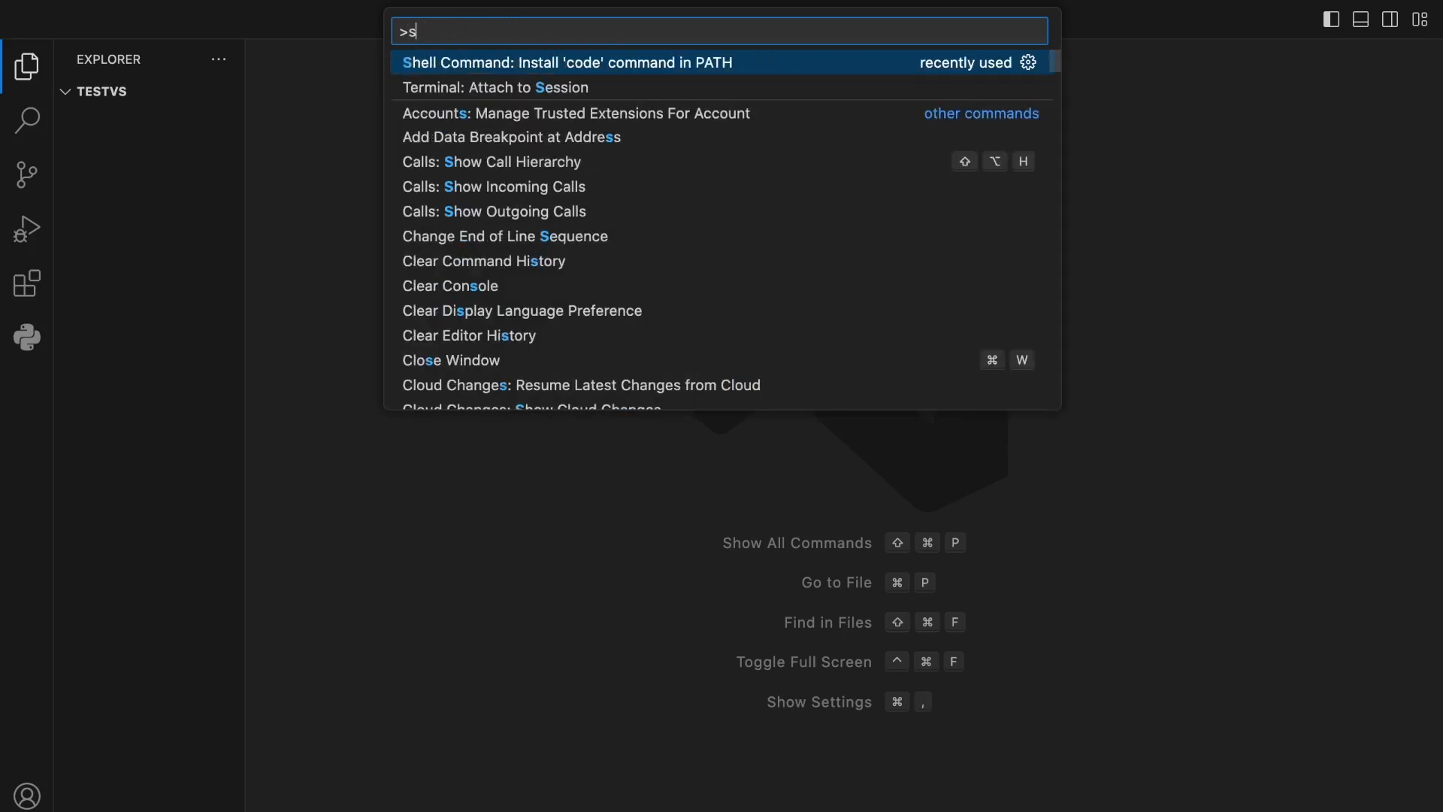
pyautogui.write('hell')
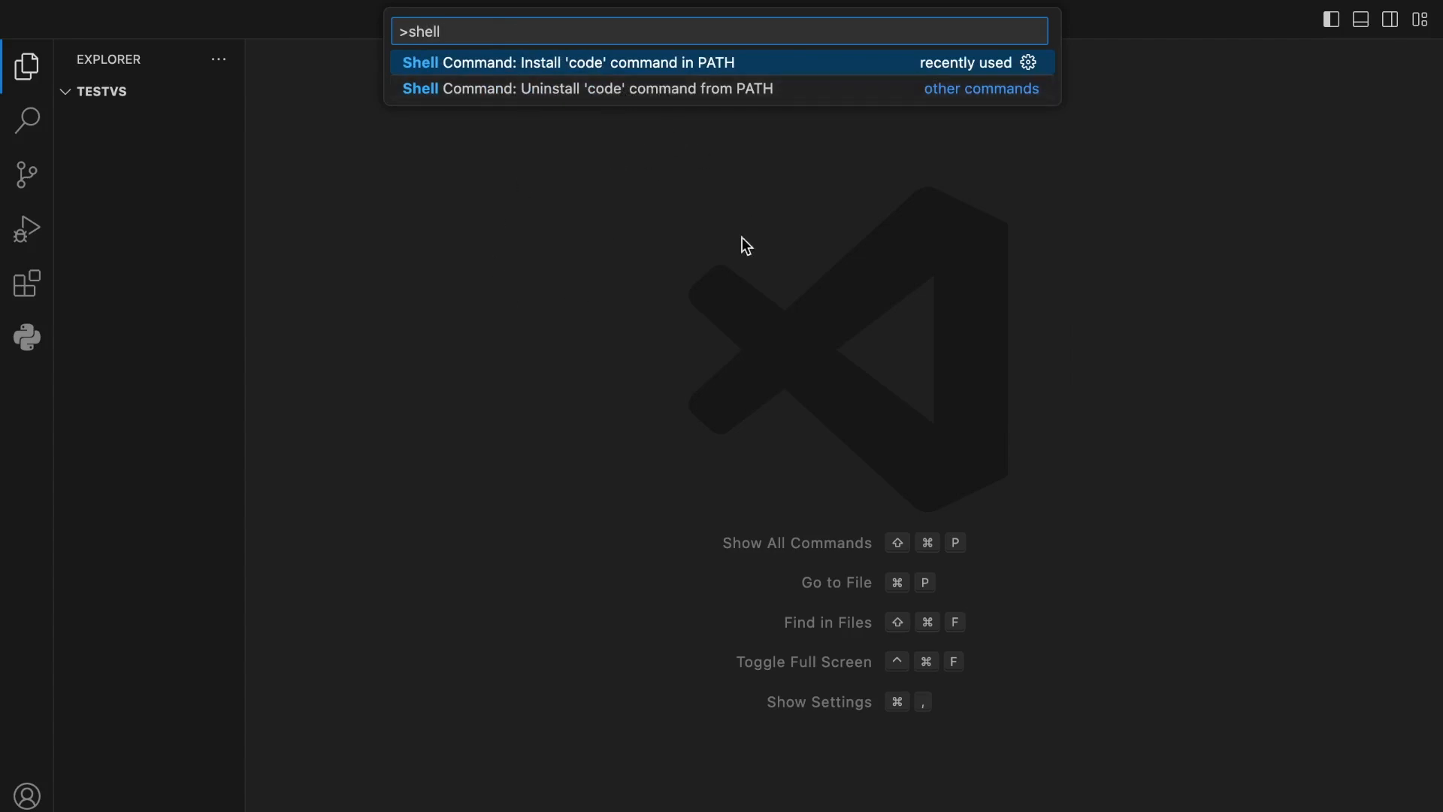
pyautogui.hotkey('shift', 'Left')
pyautogui.hotkey('shift', 'Left')
pyautogui.hotkey('shift', 'Left')
pyautogui.hotkey('shift', 'Left')
pyautogui.hotkey('shift', 'Left')
pyautogui.hotkey('shift', 'Left')
pyautogui.press('BackSpace')
pyautogui.press('Escape')
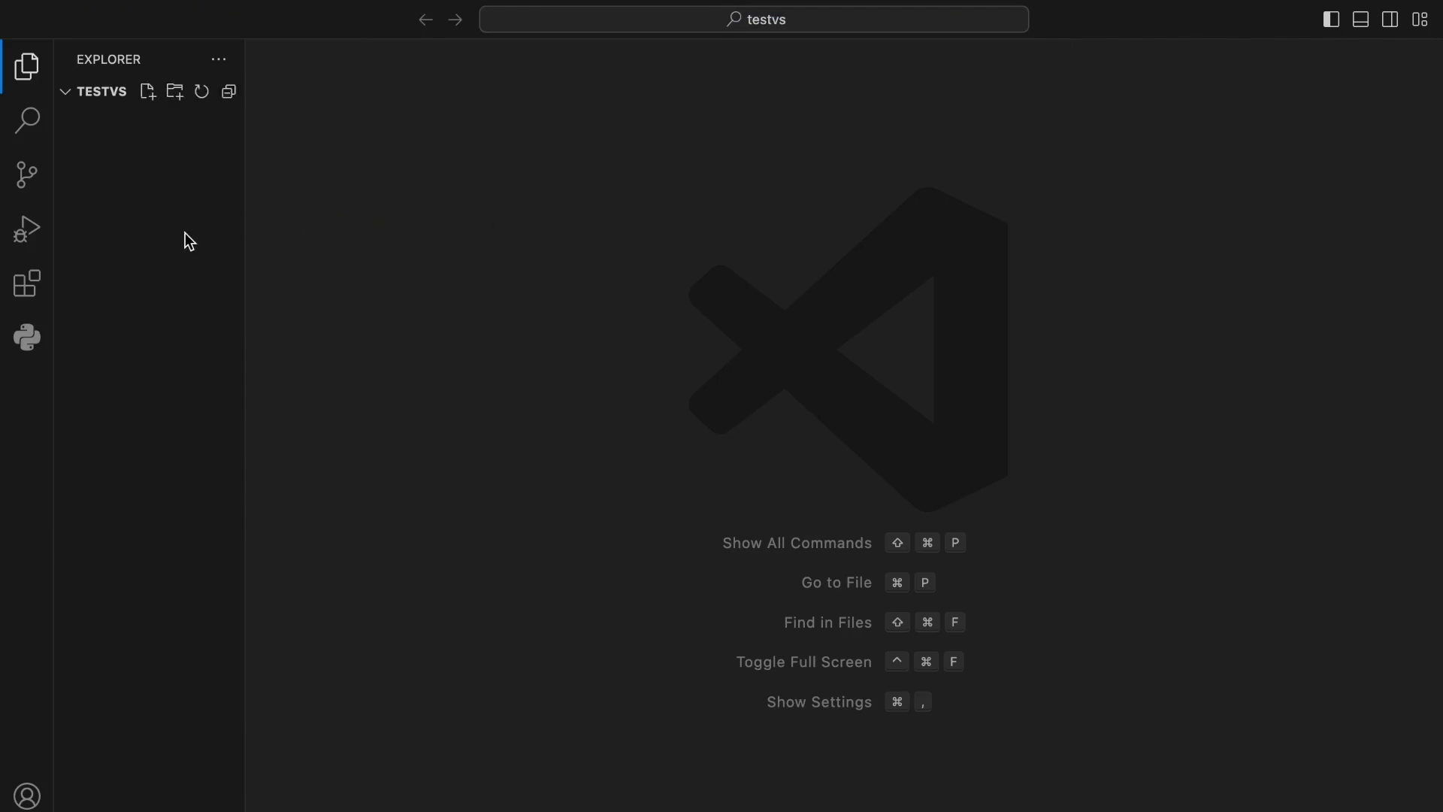
# Search the extensions for liver and install the Live Server Preview extension by negokaz
pyautogui.click(34, 281)
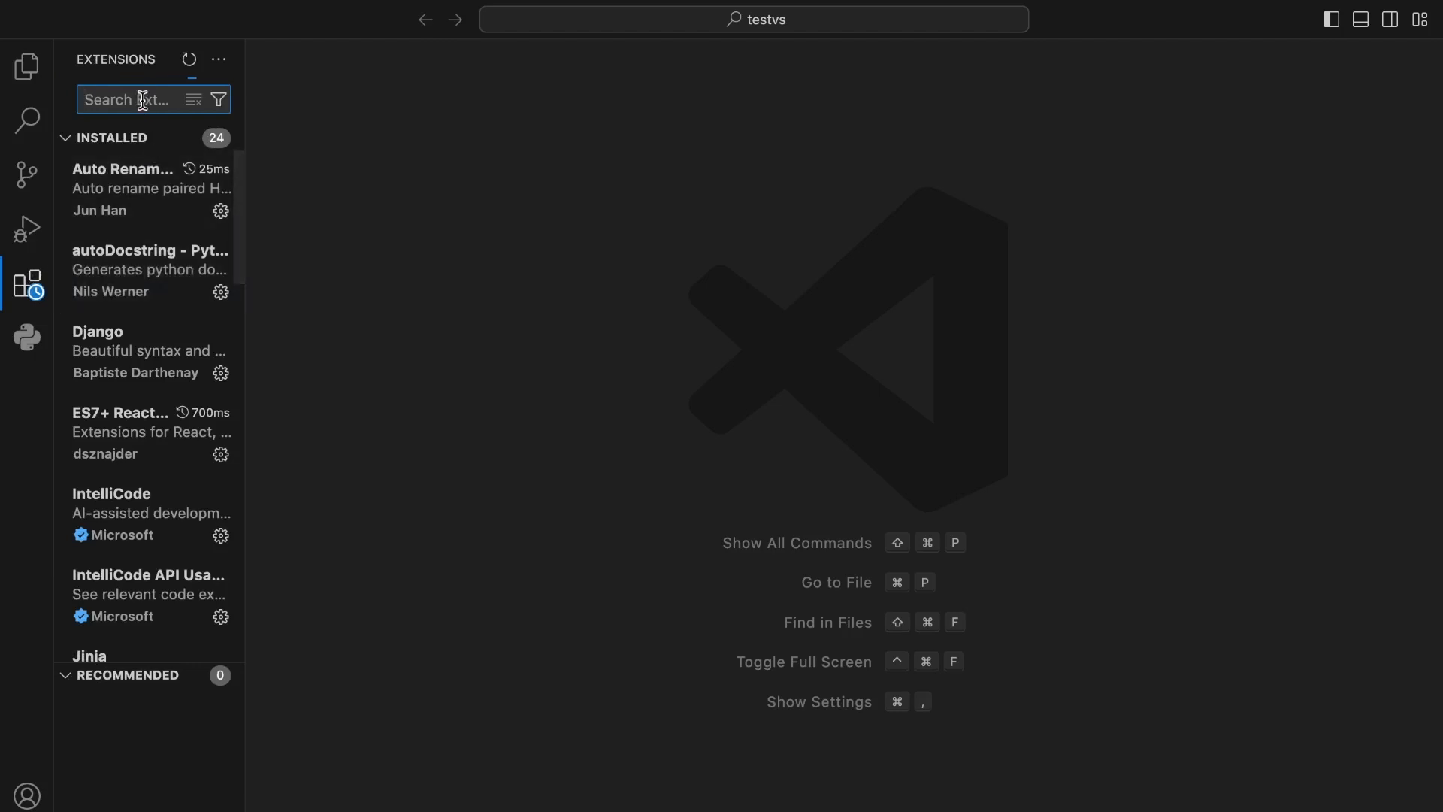
pyautogui.write('liver')
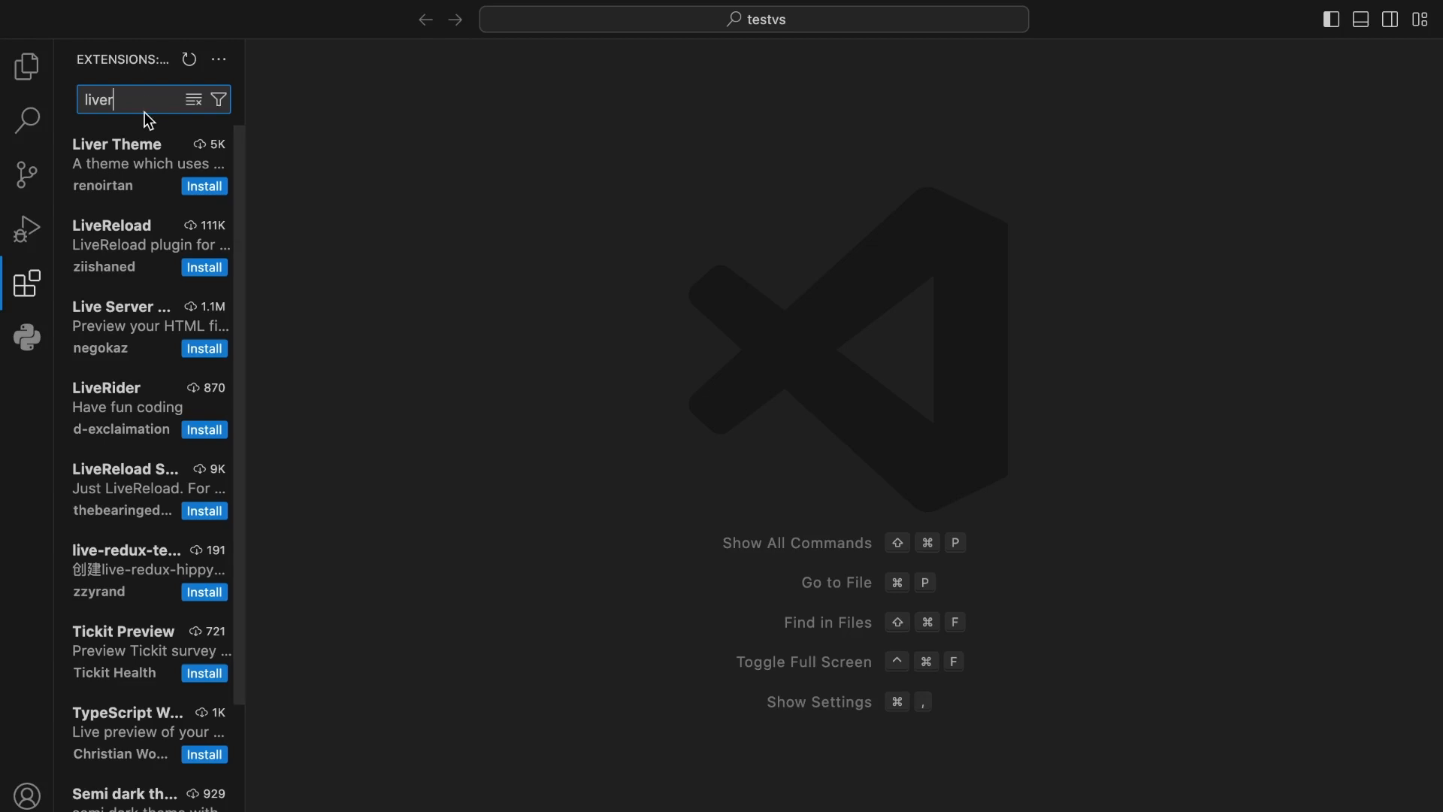
pyautogui.moveTo(132, 174)
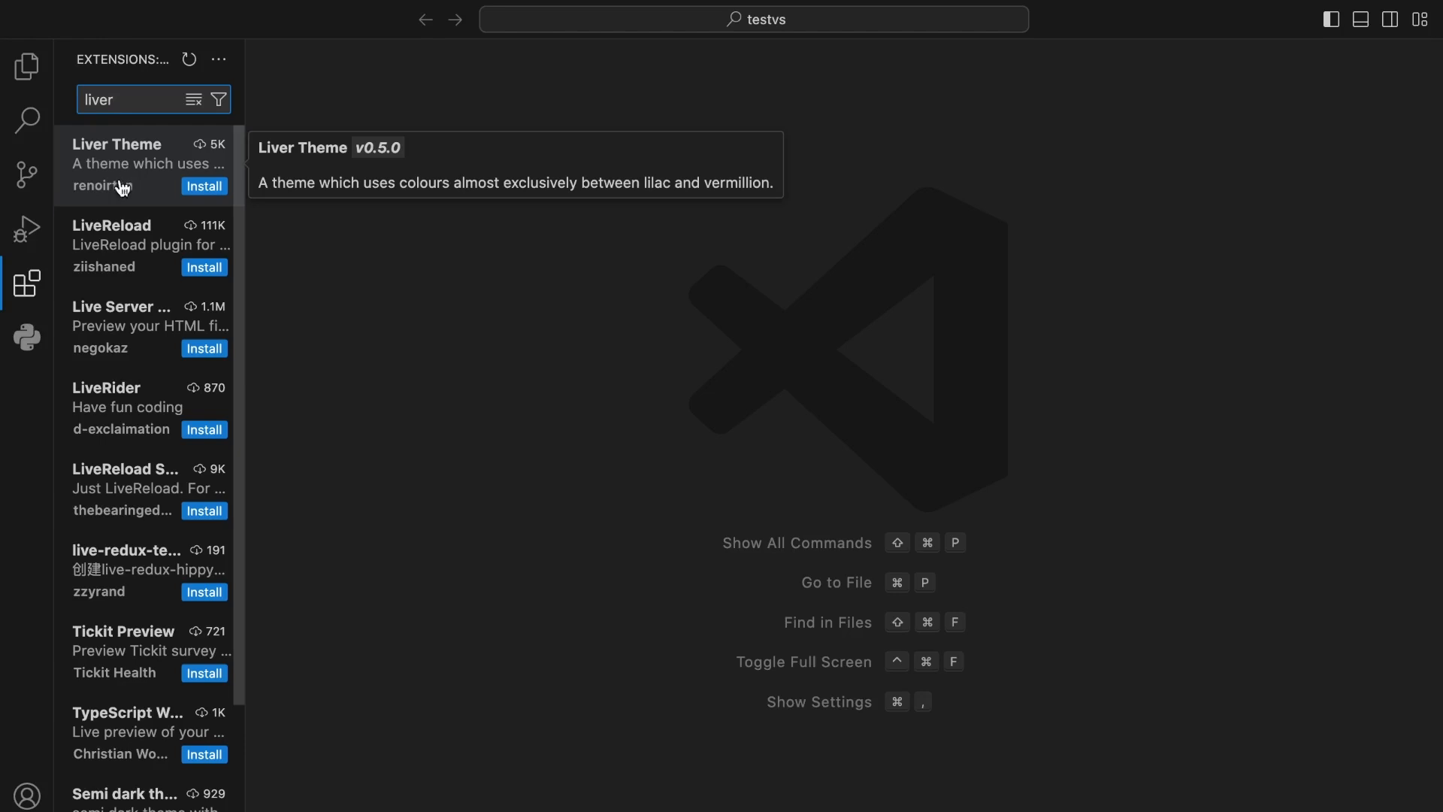
pyautogui.click(132, 324)
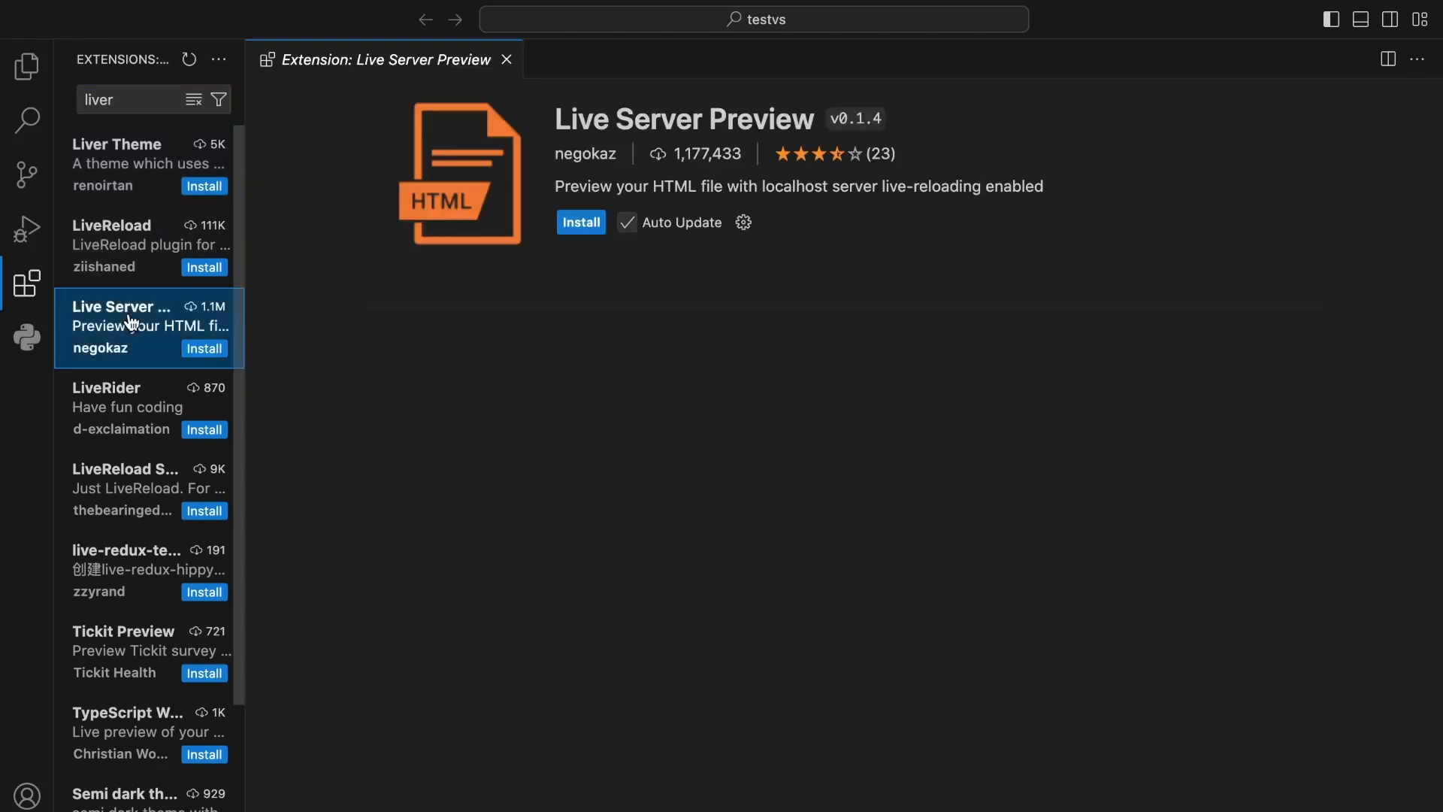
pyautogui.click(586, 228)
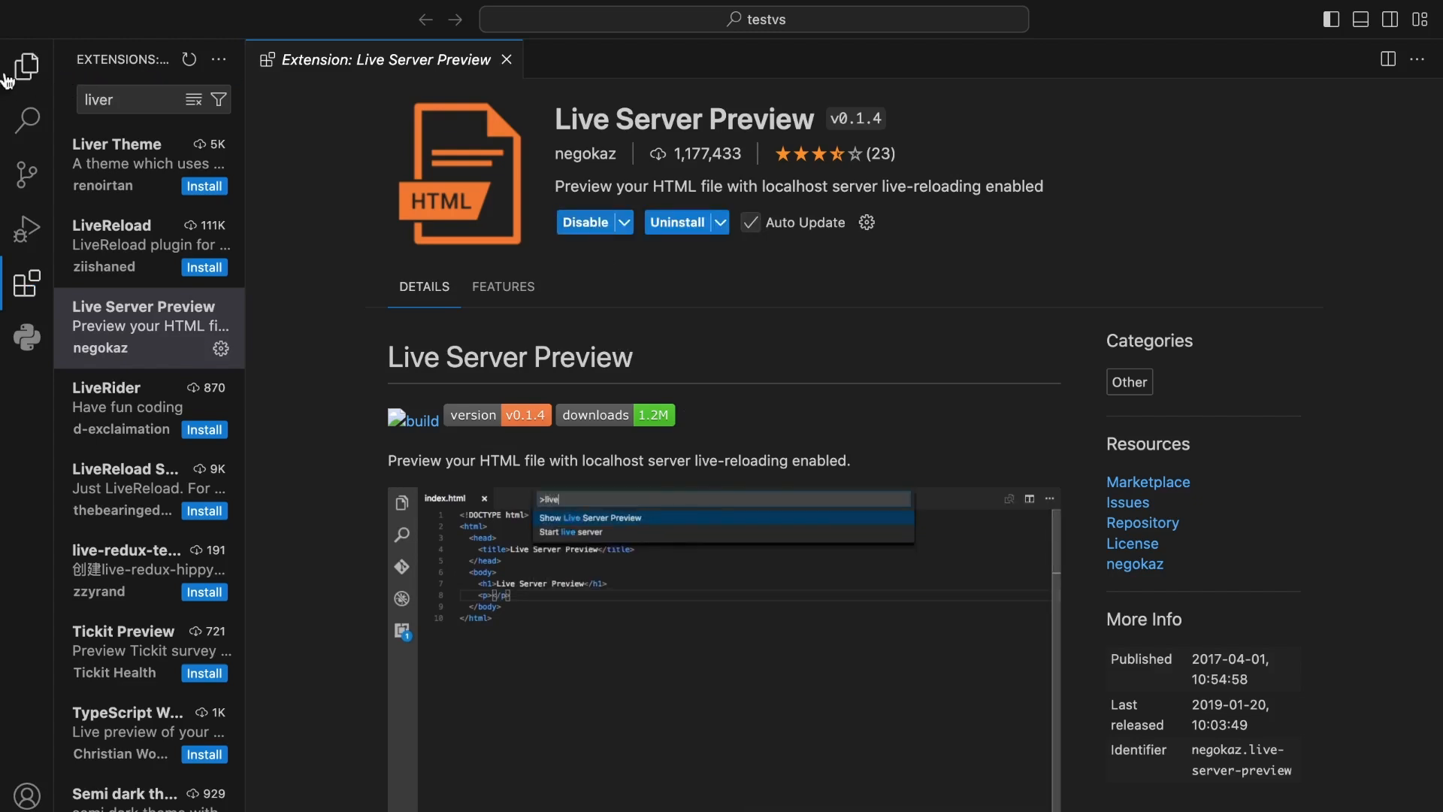
# Return to the file explorer and create a new file named index.html in the testvs folder
pyautogui.press('super+shift+e')
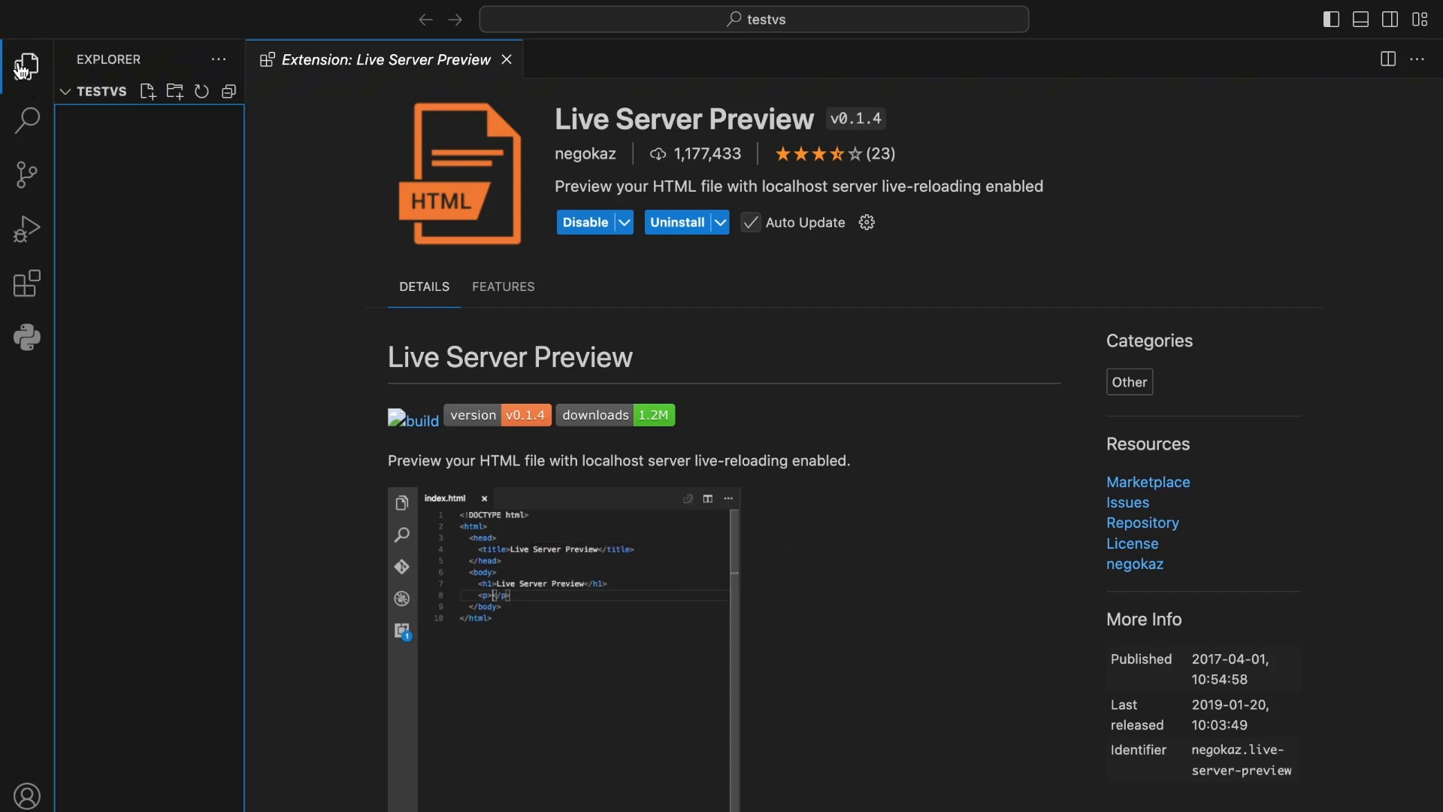
pyautogui.click(147, 92)
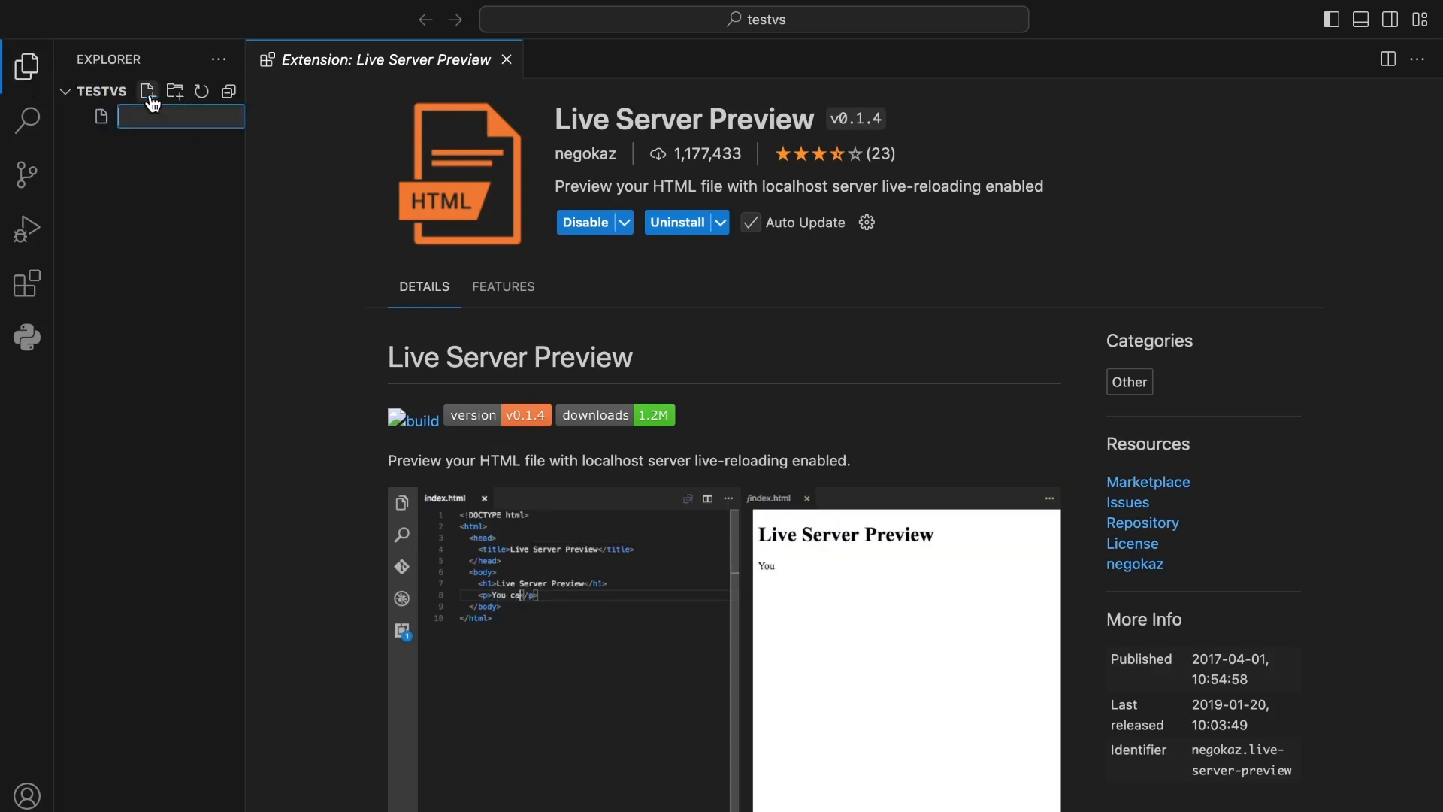
pyautogui.write('index.ht')
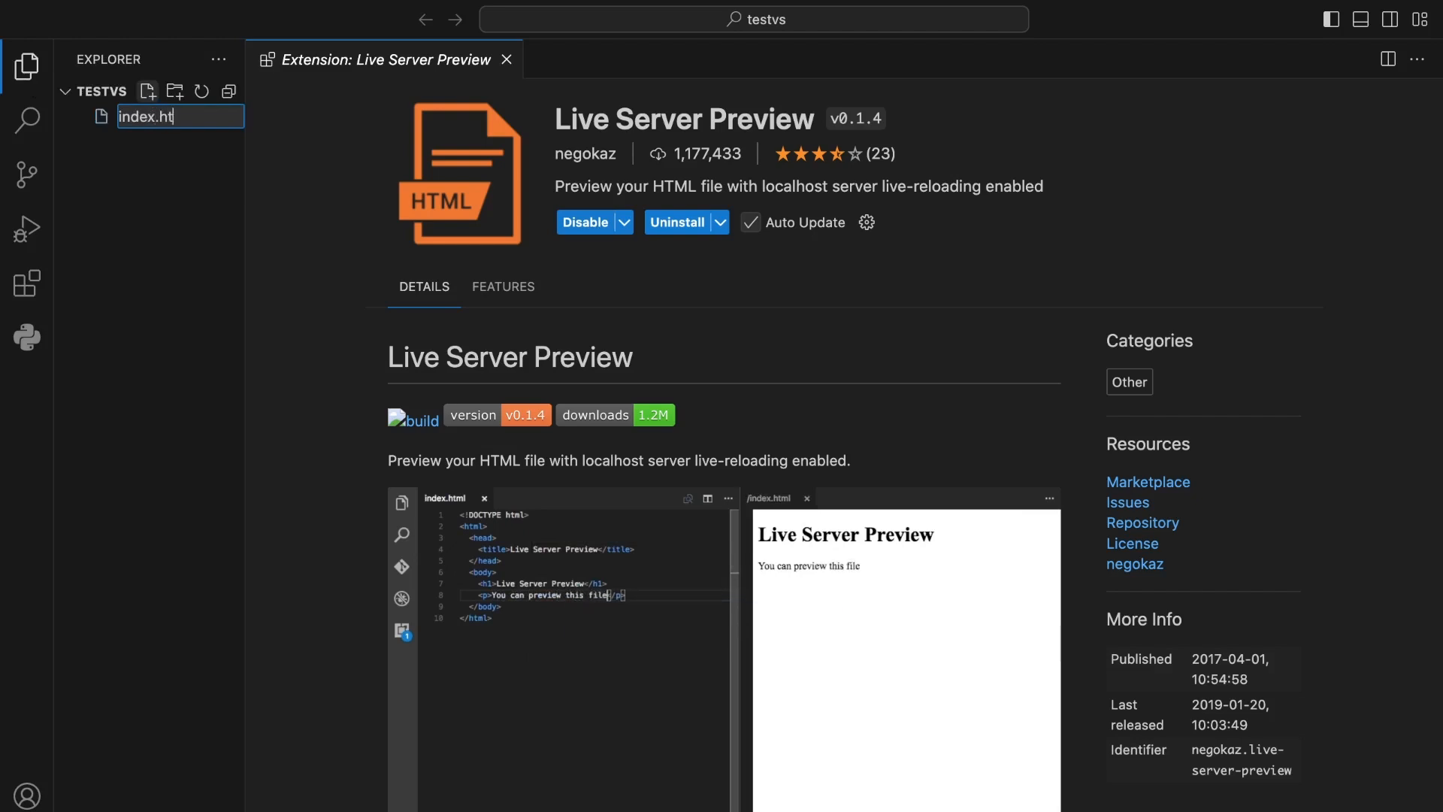
pyautogui.write('m;')
pyautogui.press('BackSpace')
pyautogui.write('l')
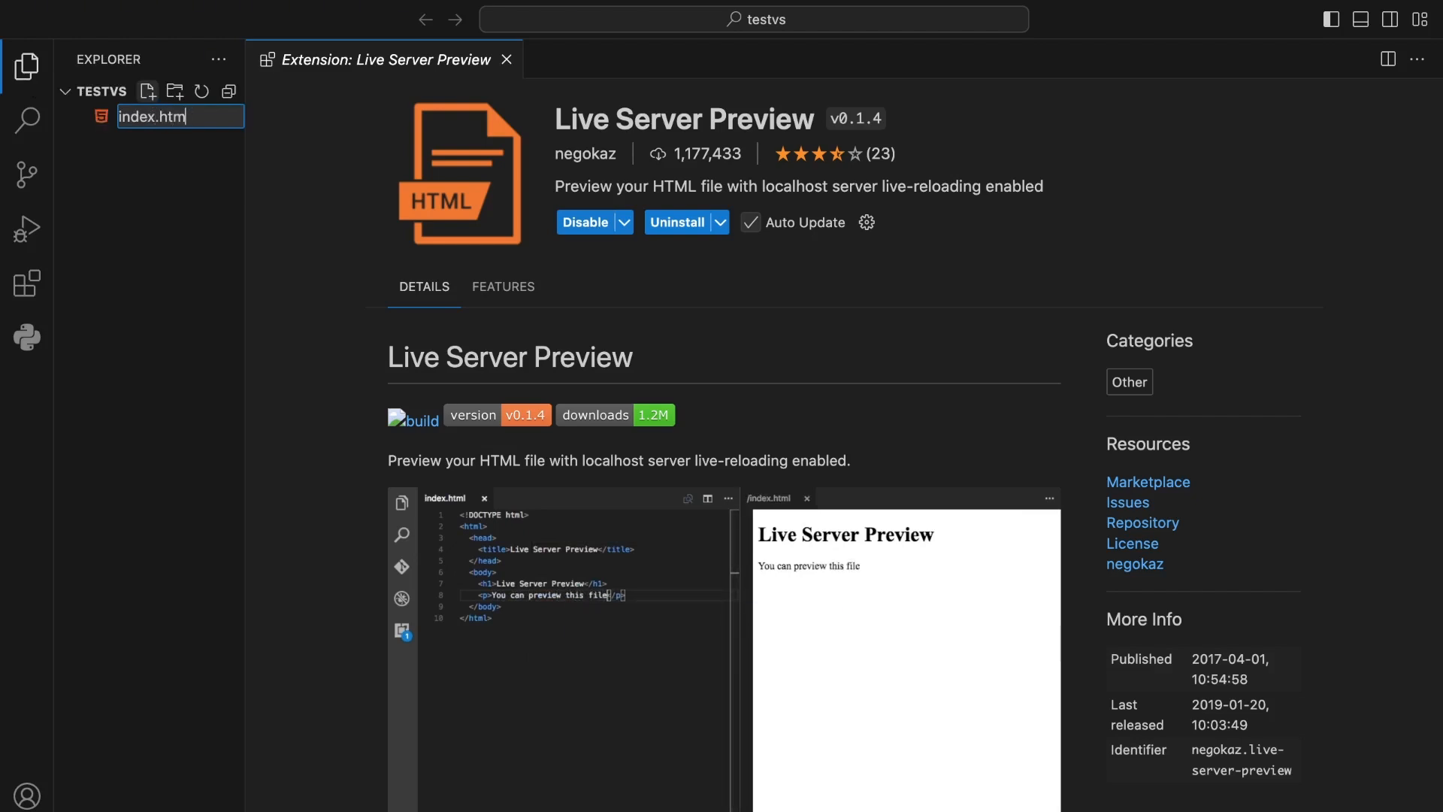
pyautogui.press('Return')
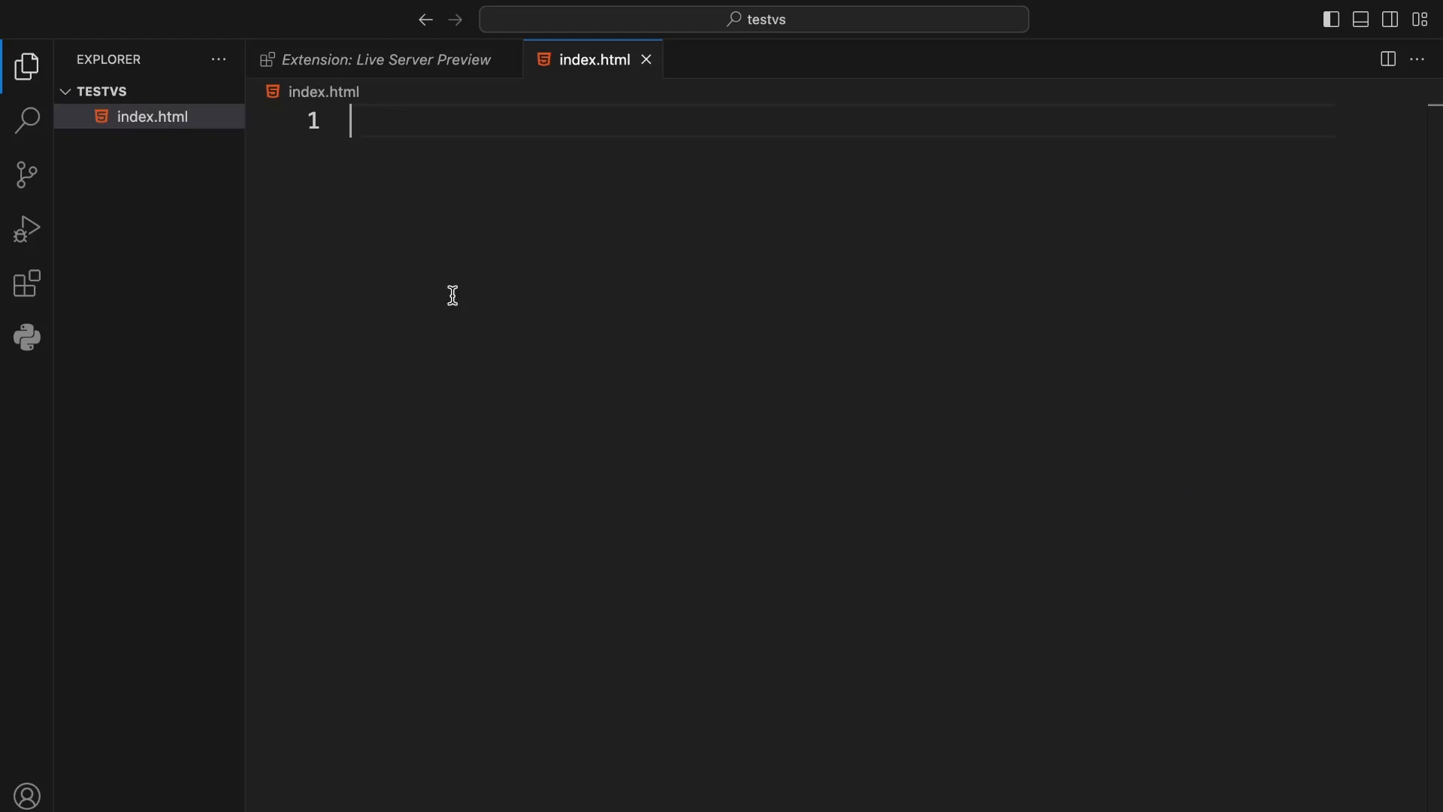
# Insert the HTML boilerplate into index.html and add a body paragraph reading "we having a tutorial"
pyautogui.write('!')
pyautogui.press('Tab')
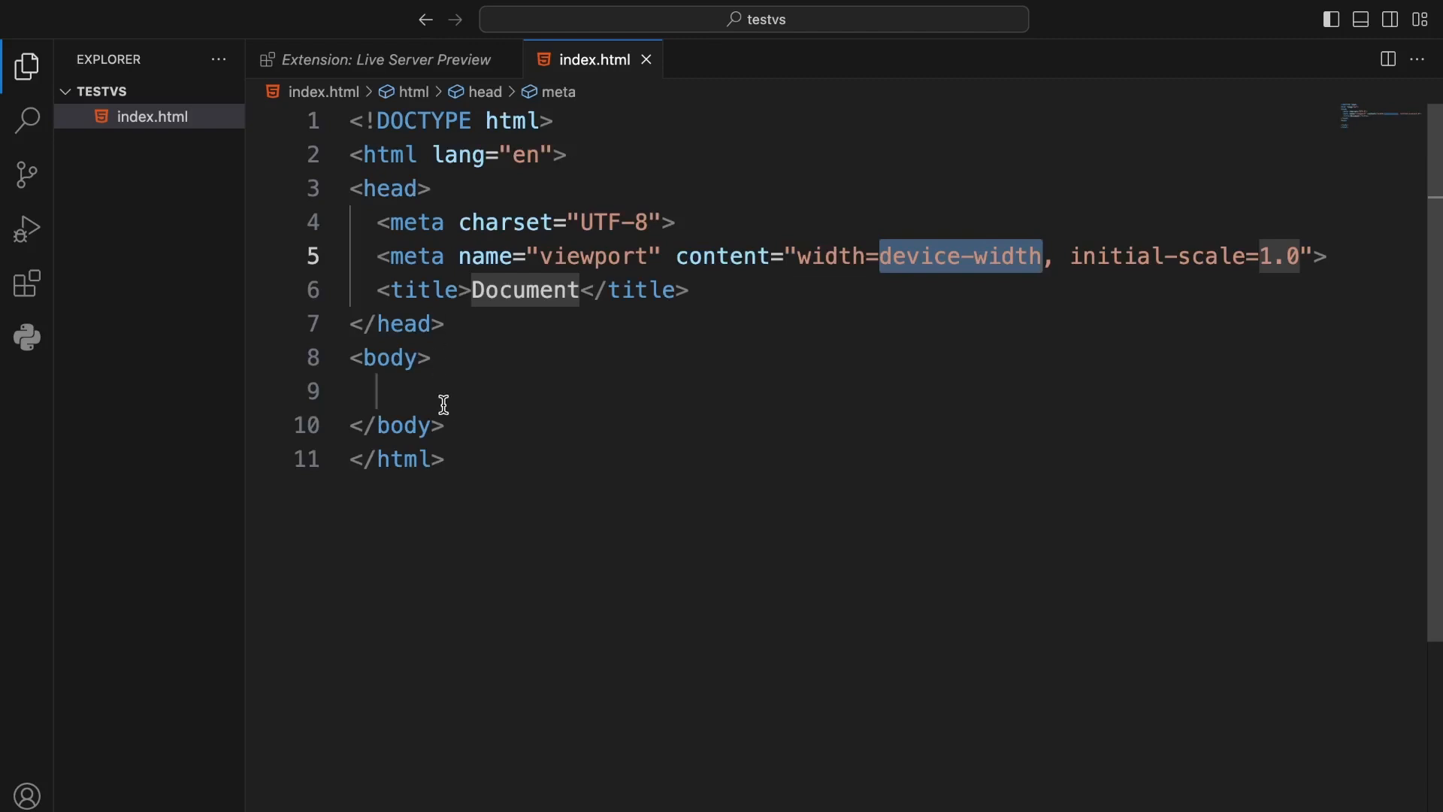
pyautogui.click(450, 398)
pyautogui.write('p')
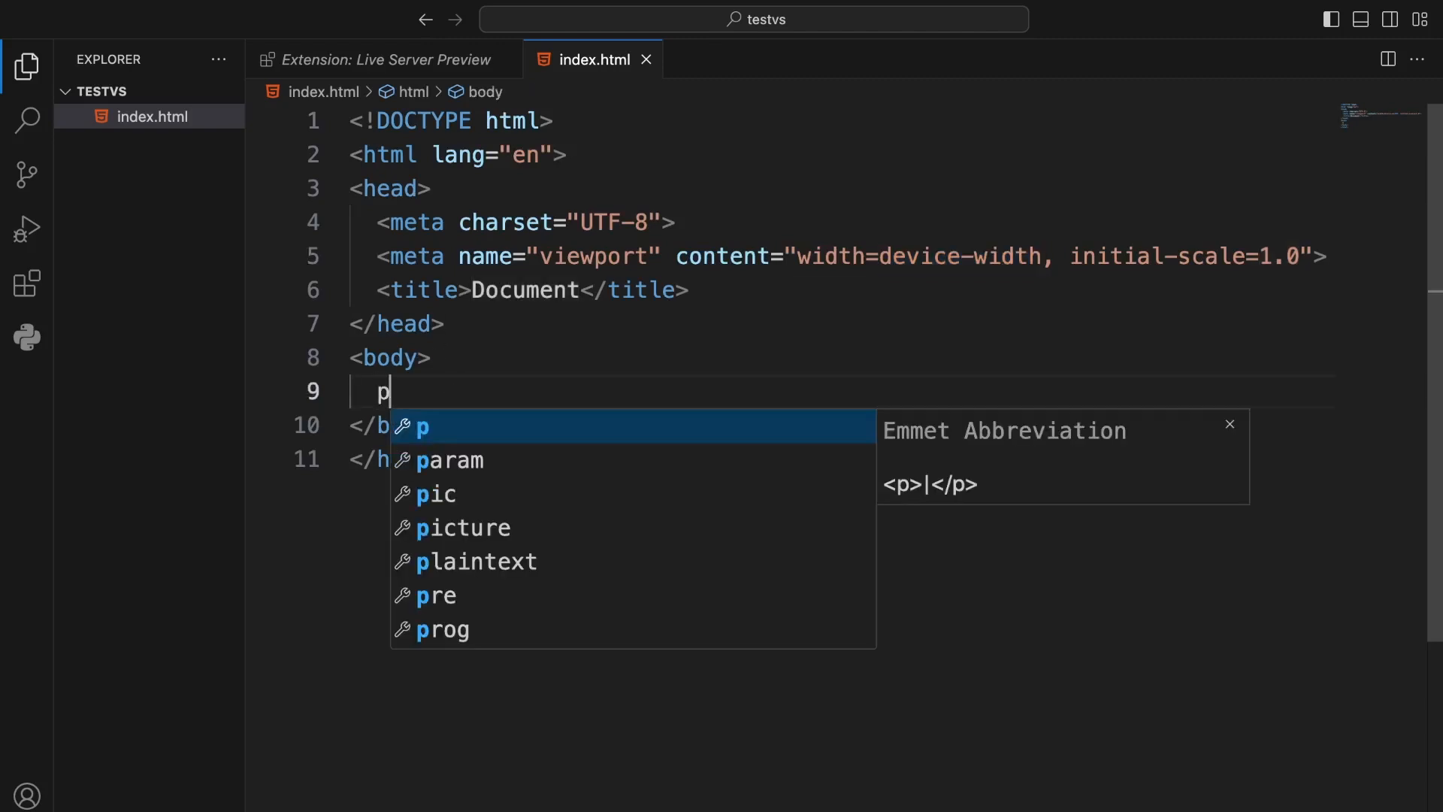
pyautogui.press('Tab')
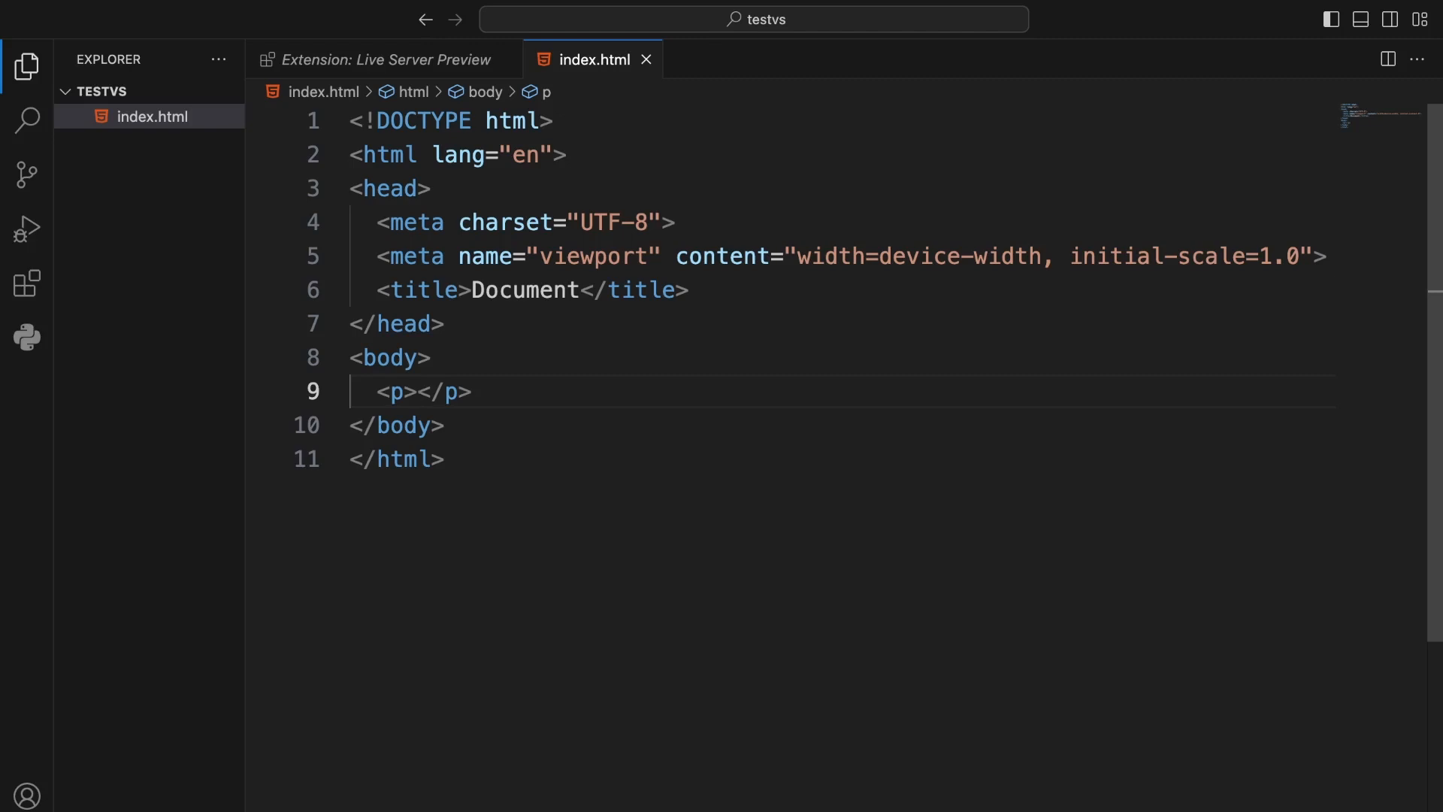
pyautogui.write('we hav')
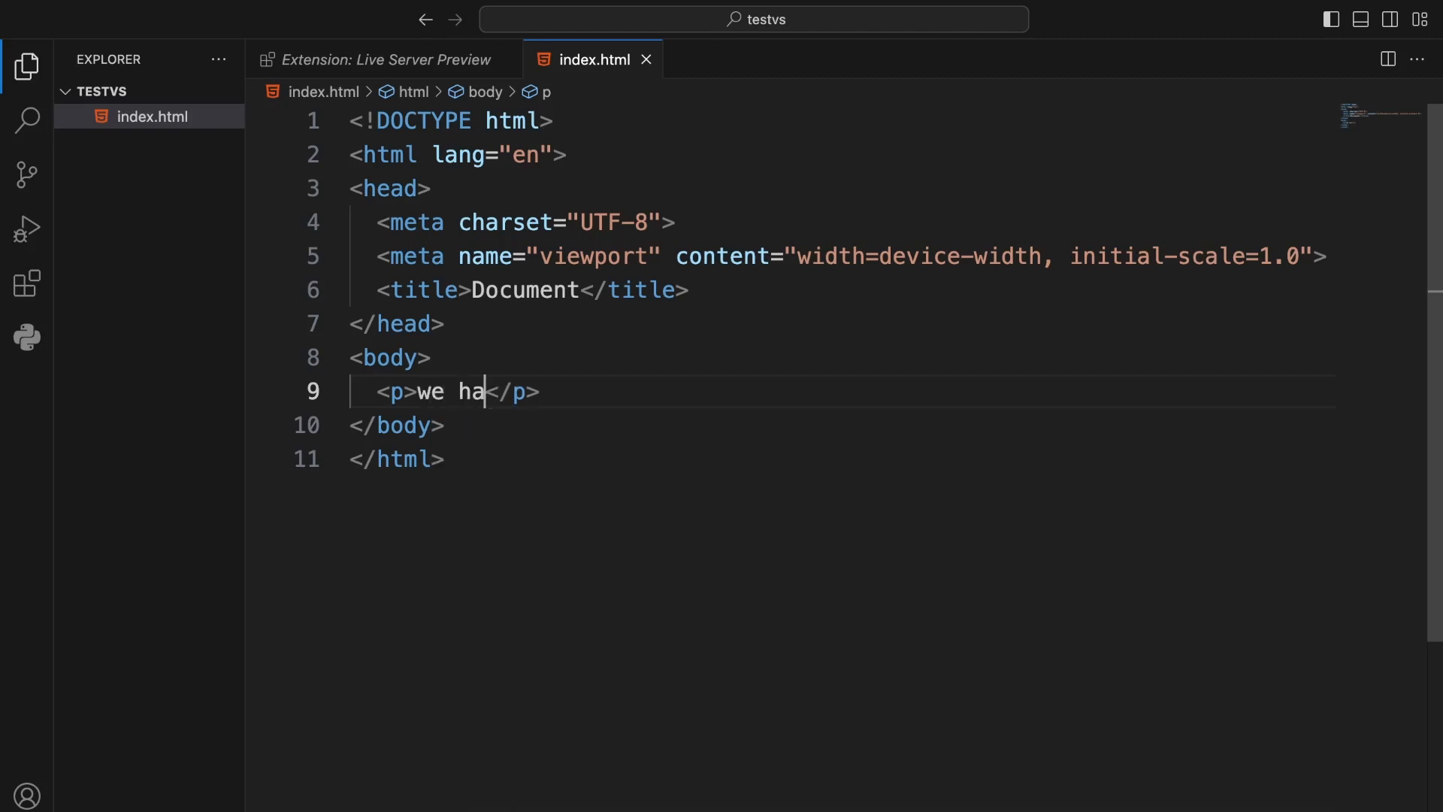
pyautogui.write('ing a ')
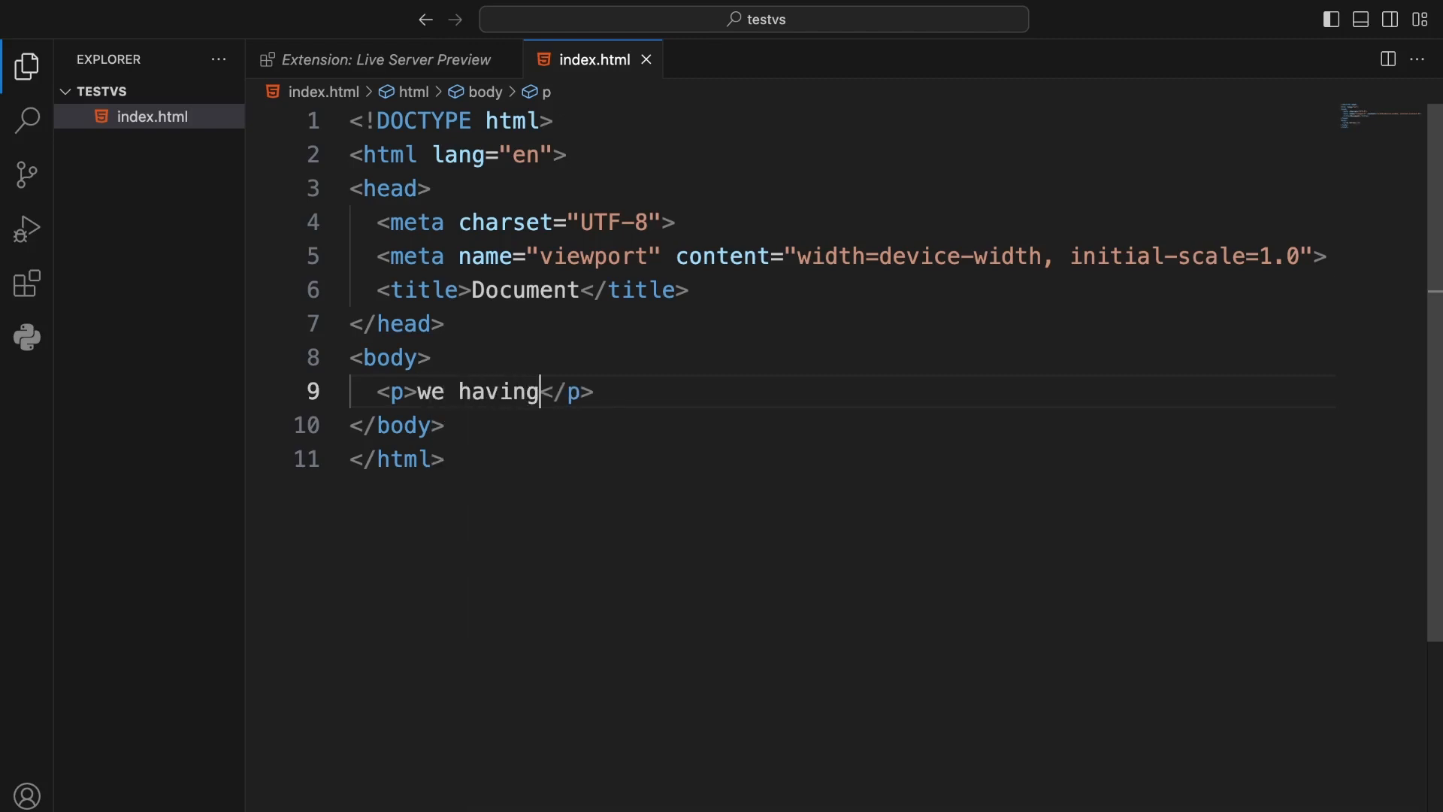
pyautogui.write('tutori')
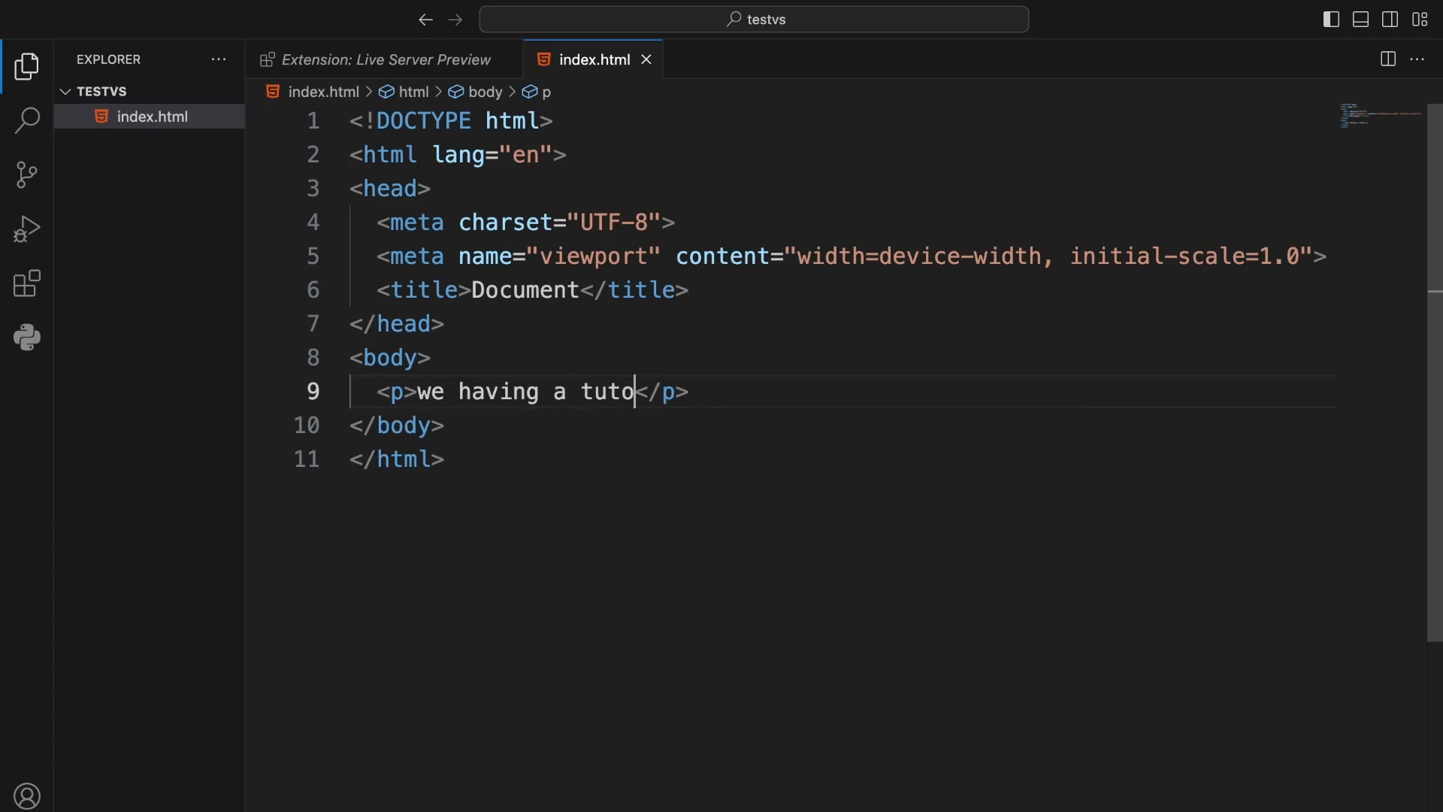
pyautogui.write('al')
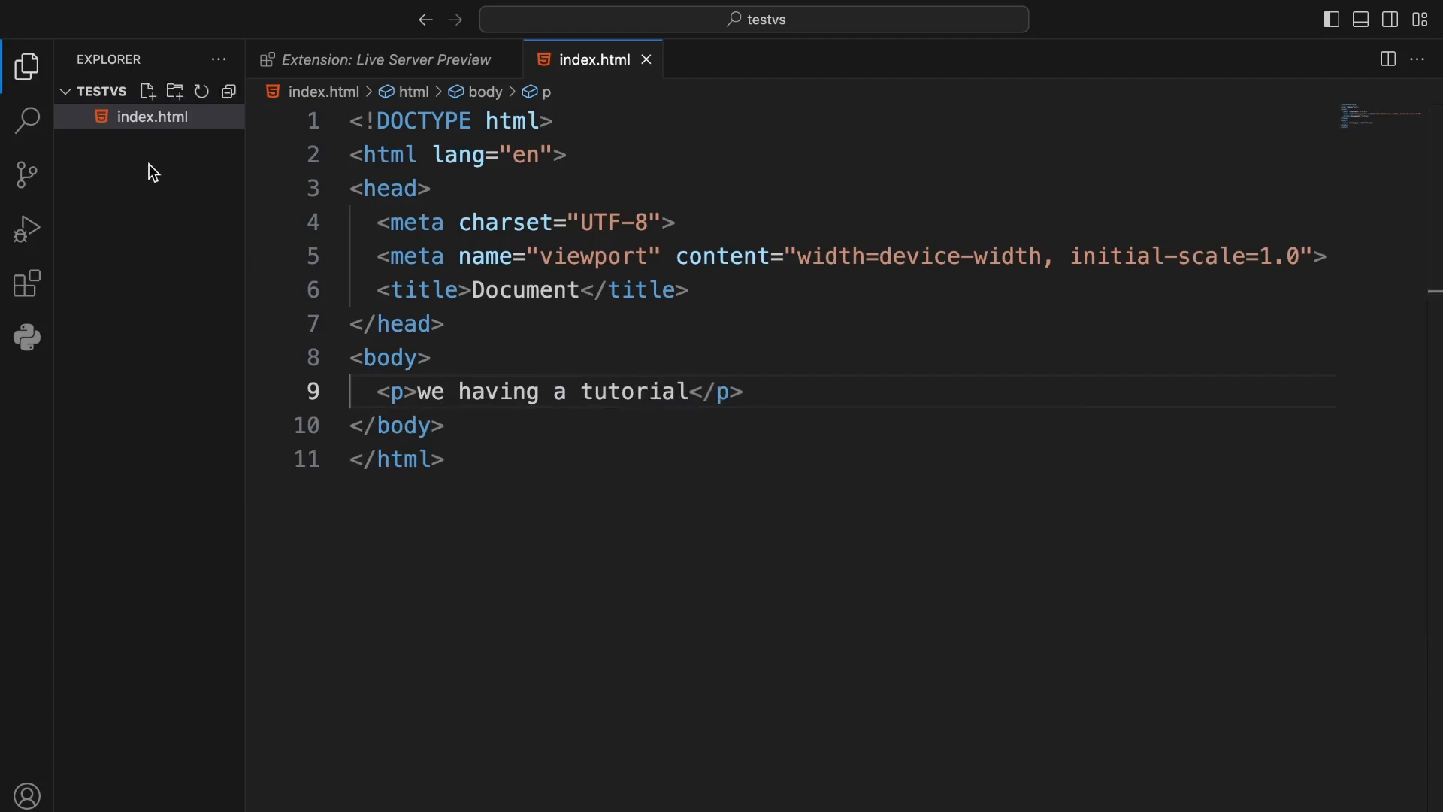
# Open index.html with Live Server and arrange the editor and the browser page side by side
pyautogui.rightClick(152, 116)
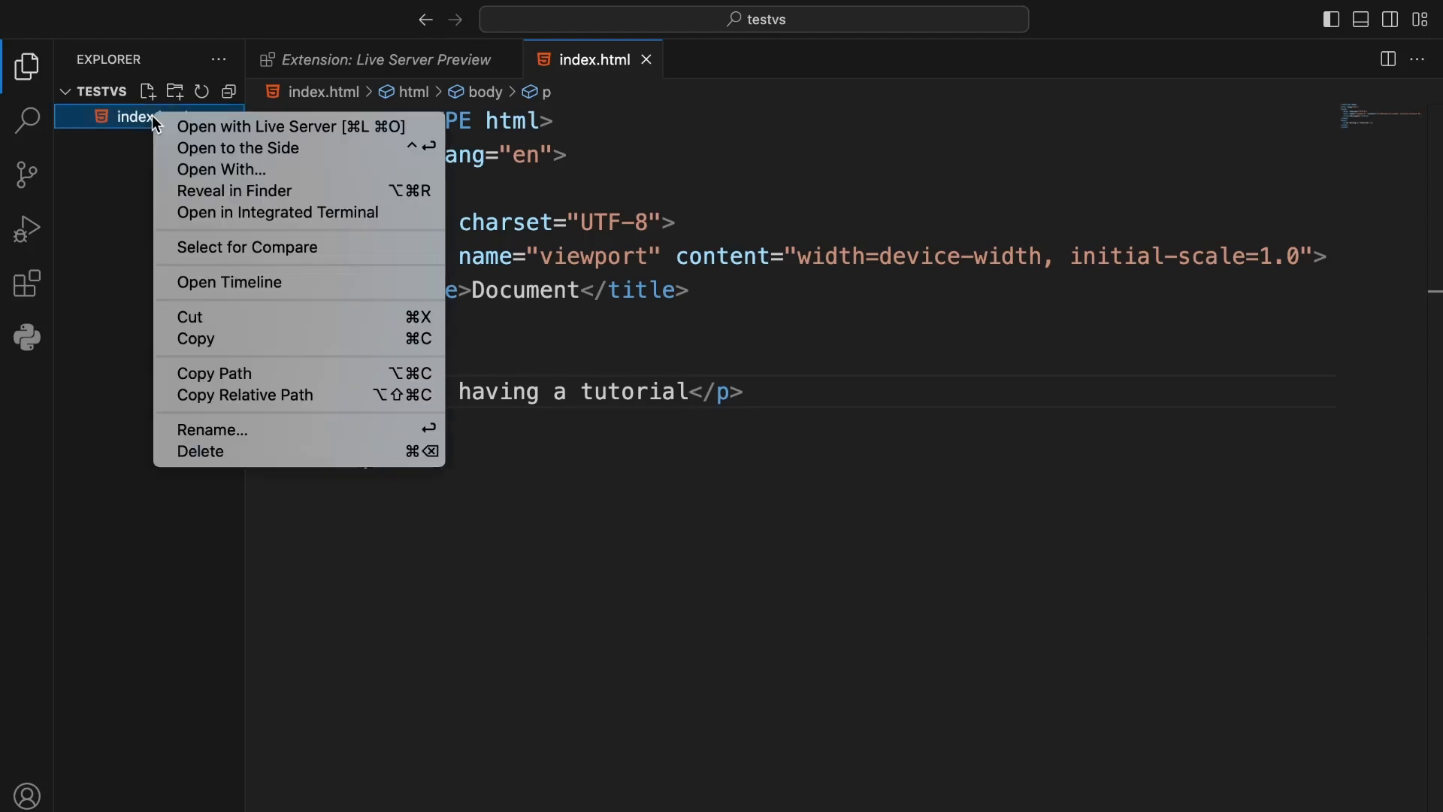
pyautogui.click(185, 129)
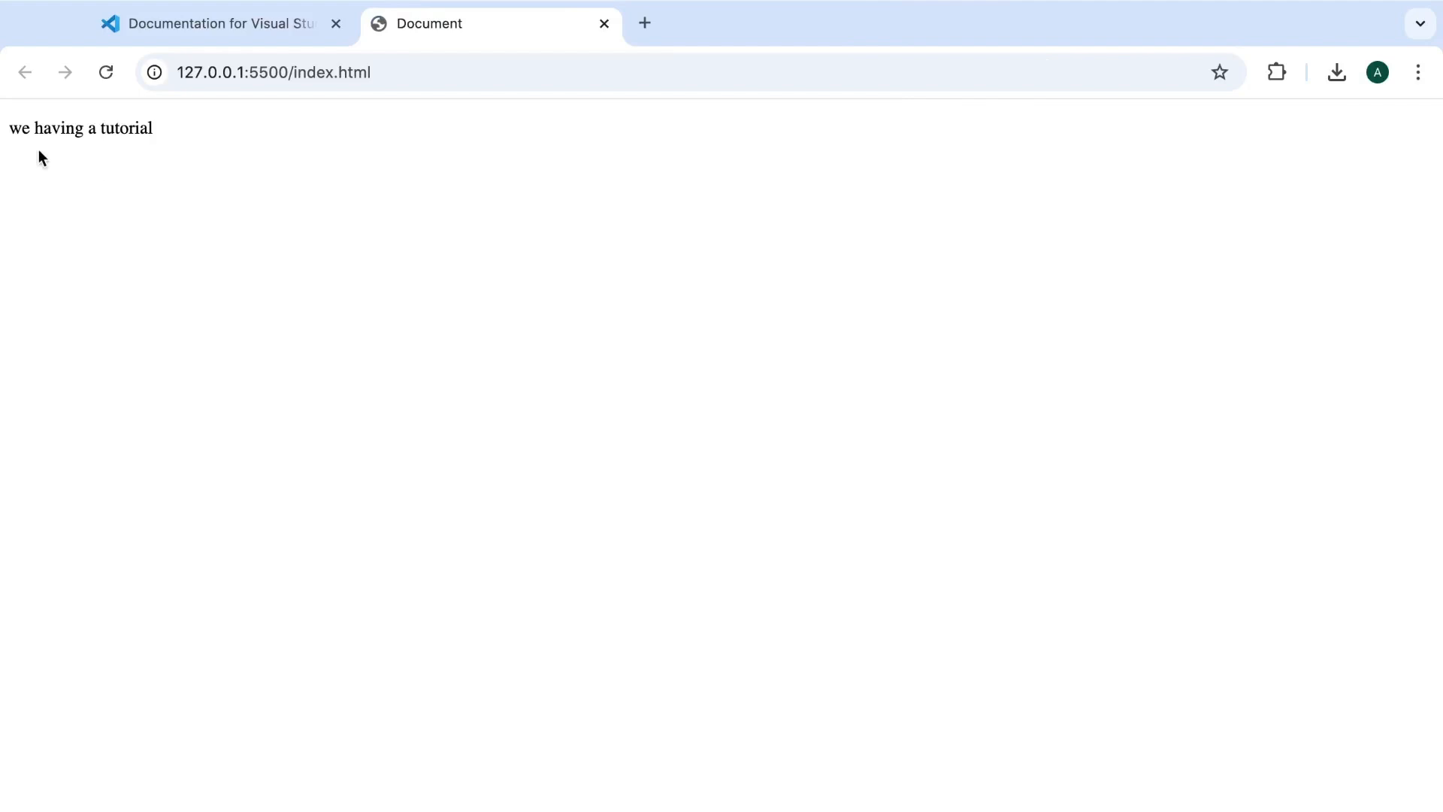
pyautogui.hotkey('ctrl', 'Left')
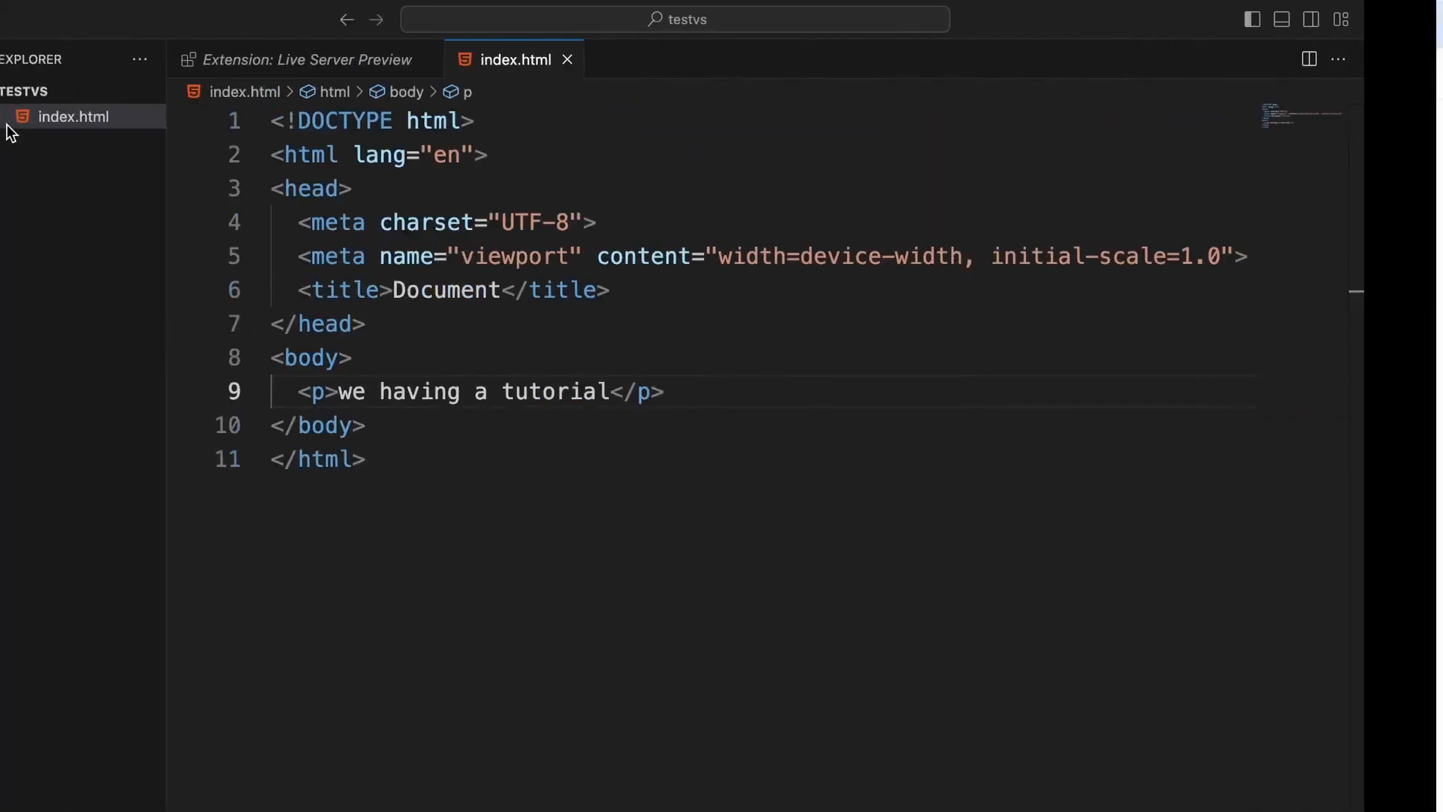
pyautogui.hotkey('ctrl', 'Right')
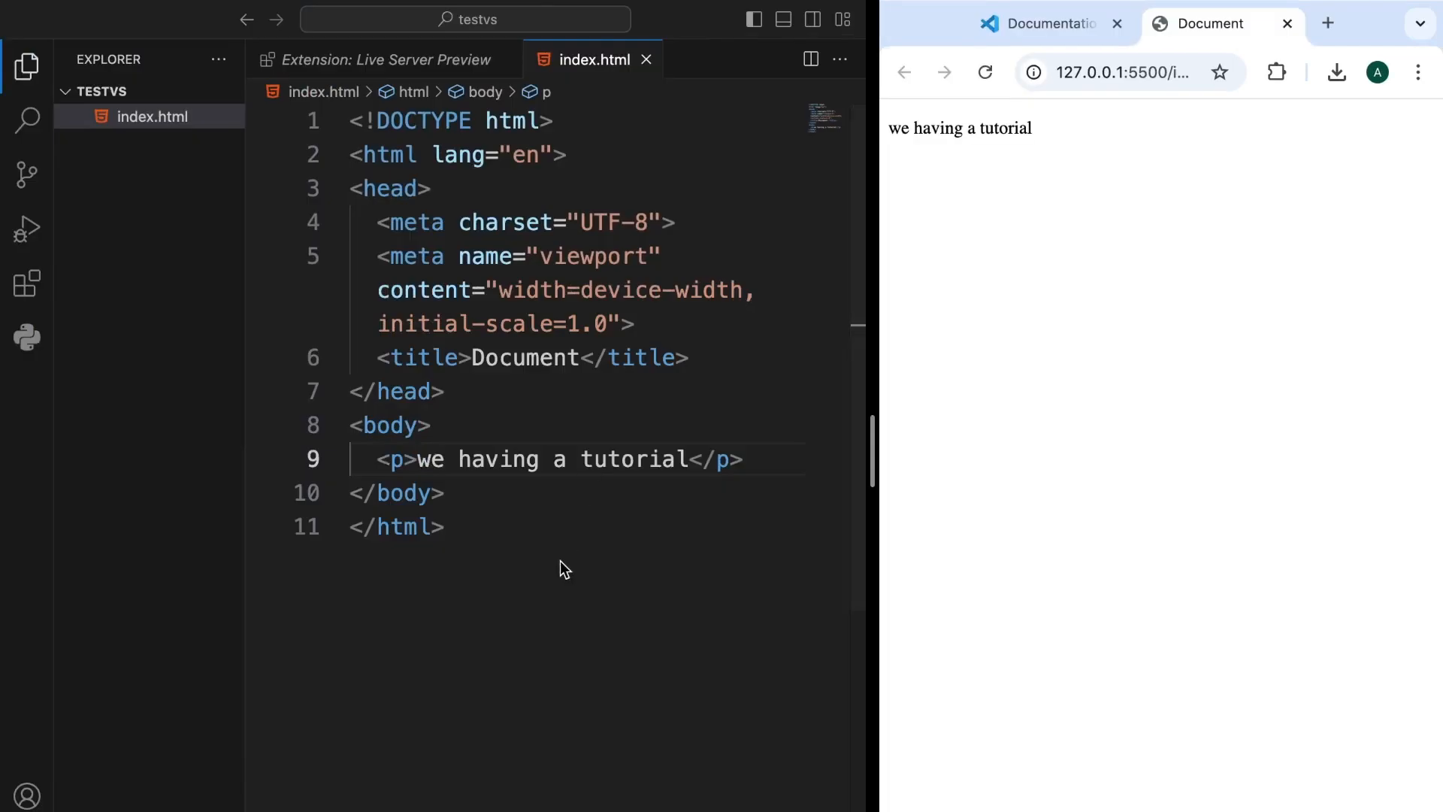
# Extend the paragraph in index.html to read "we having a tutorial on youtube"
pyautogui.click(688, 460)
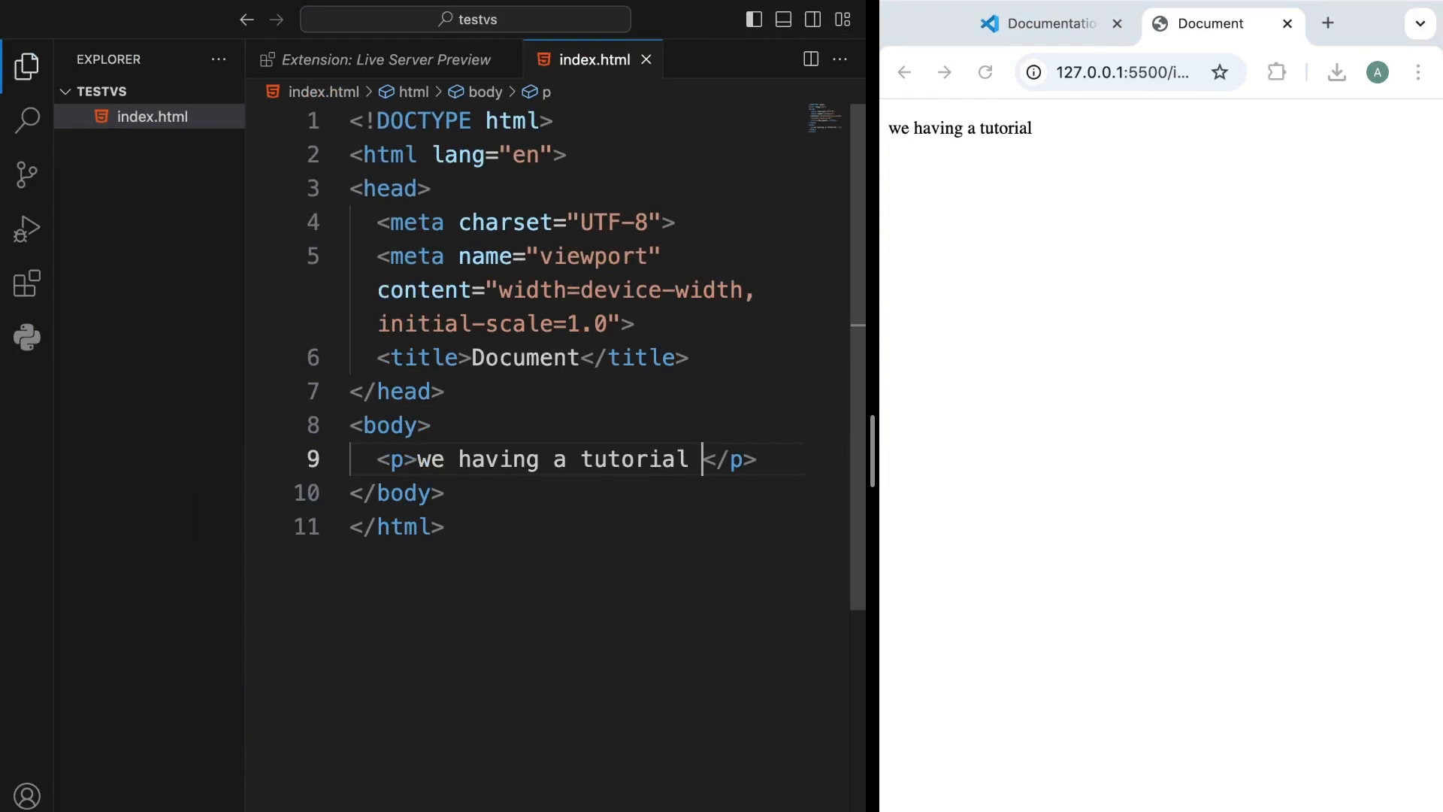
pyautogui.write('y')
pyautogui.press('BackSpace')
pyautogui.write('on you')
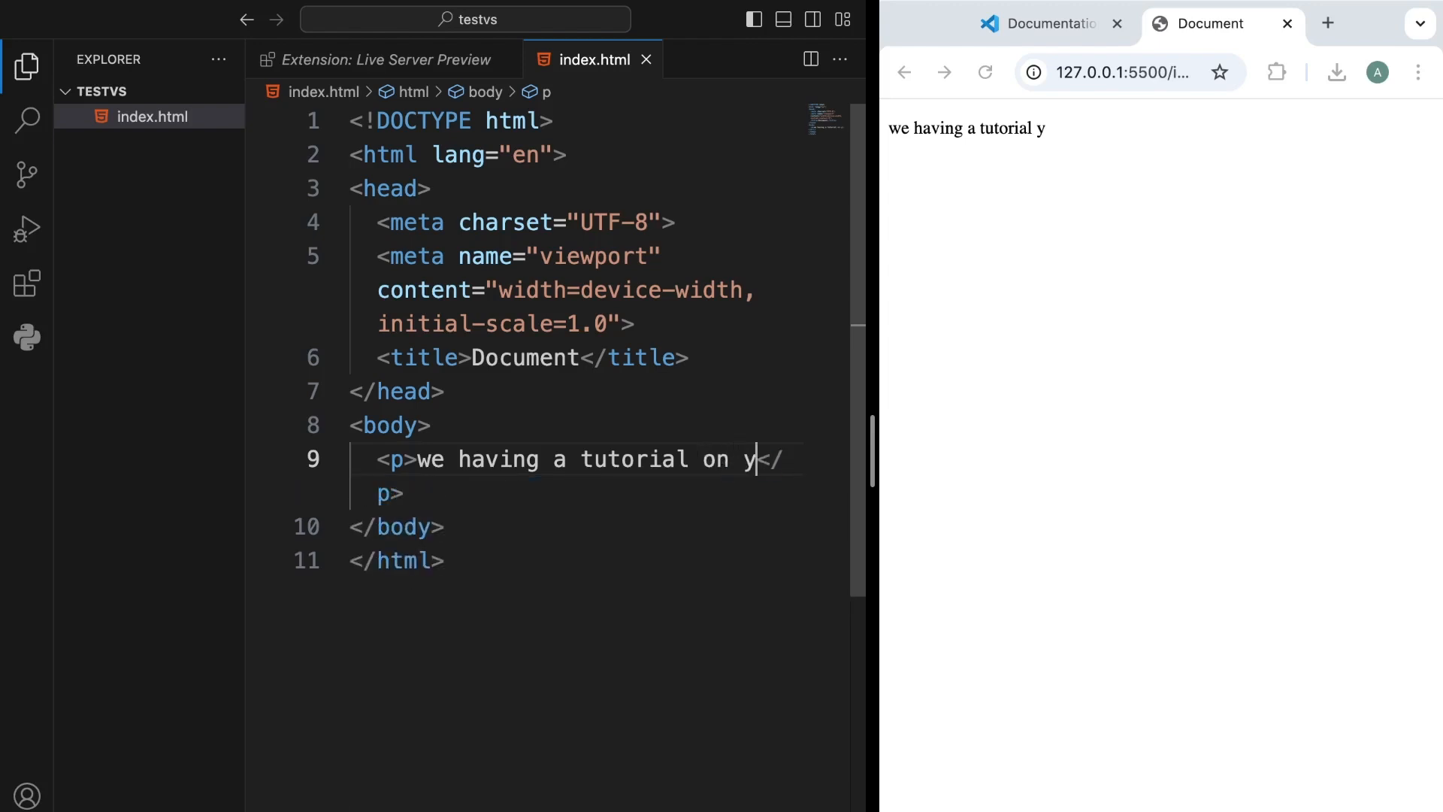
pyautogui.write('tube')
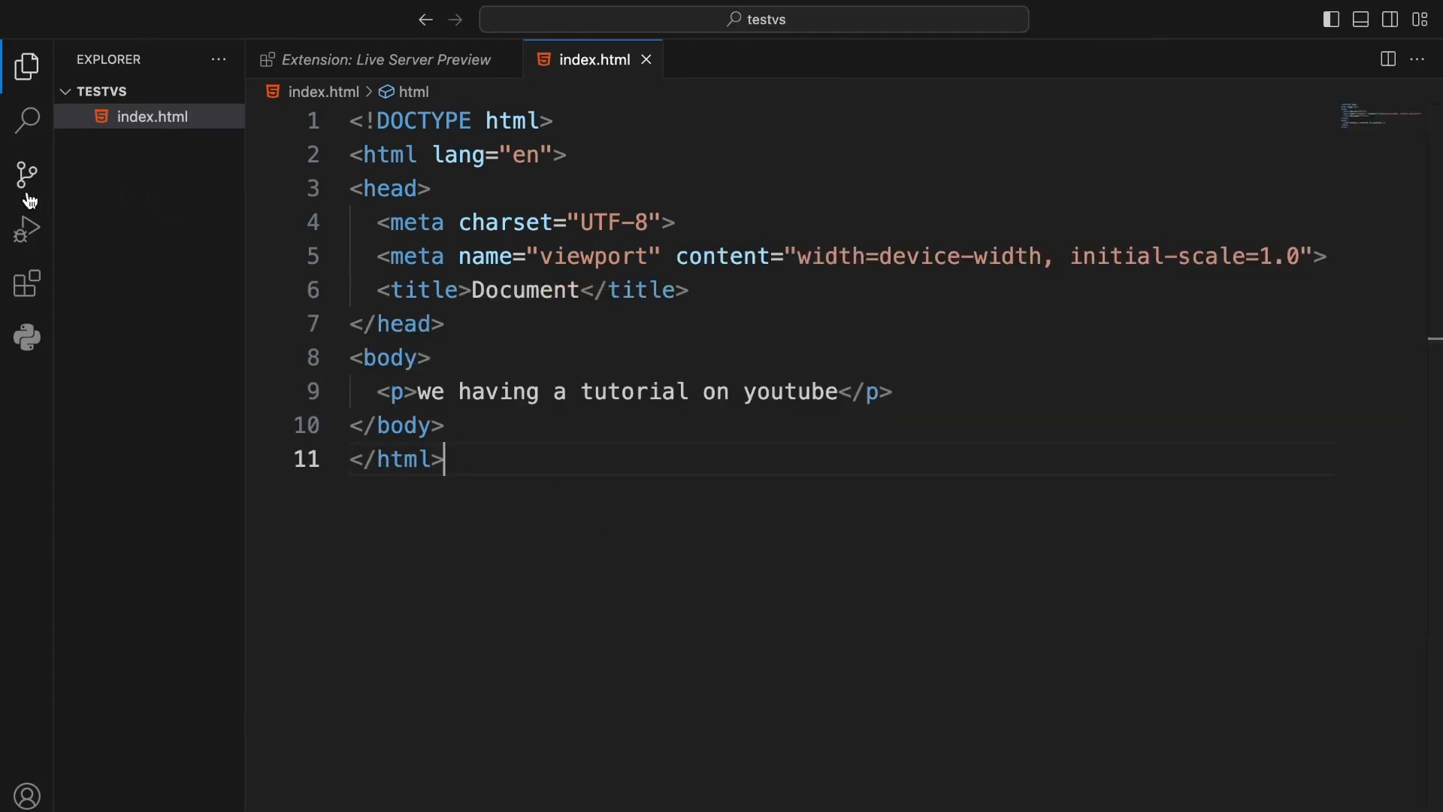
# Search the extensions for prettier and open the details page of Prettier - Code formatter
pyautogui.click(24, 285)
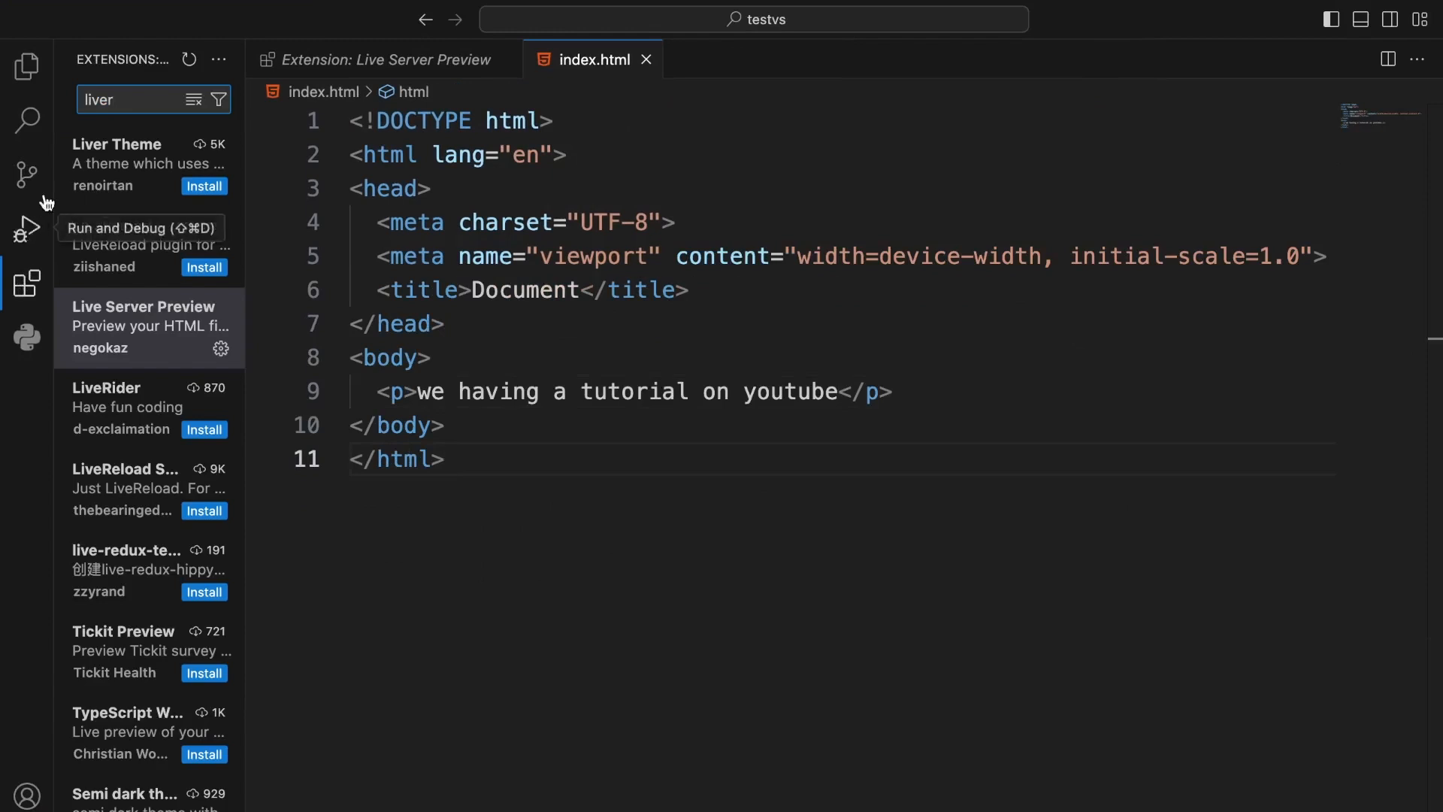
pyautogui.doubleClick(116, 104)
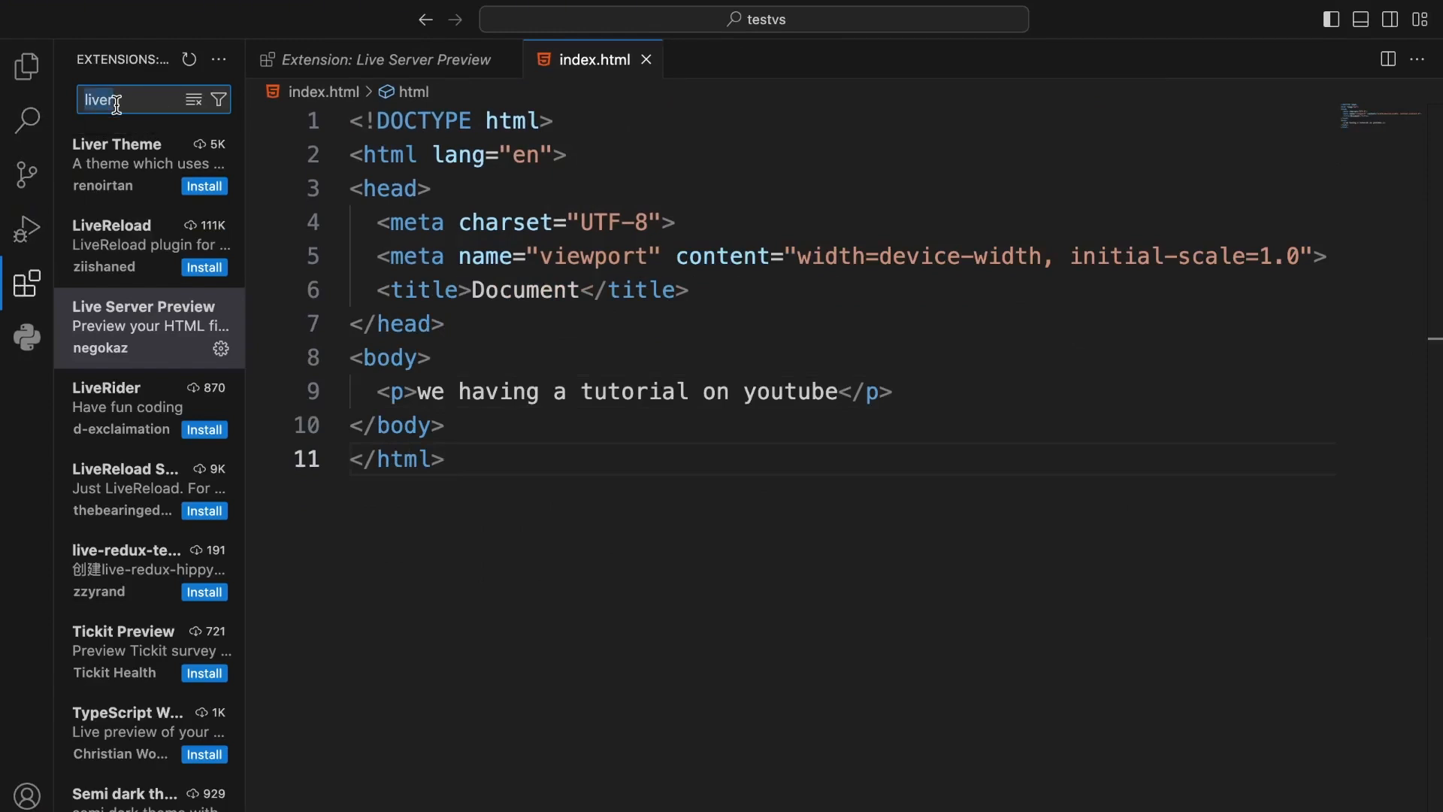
pyautogui.write('prettt')
pyautogui.press('BackSpace')
pyautogui.write('ier')
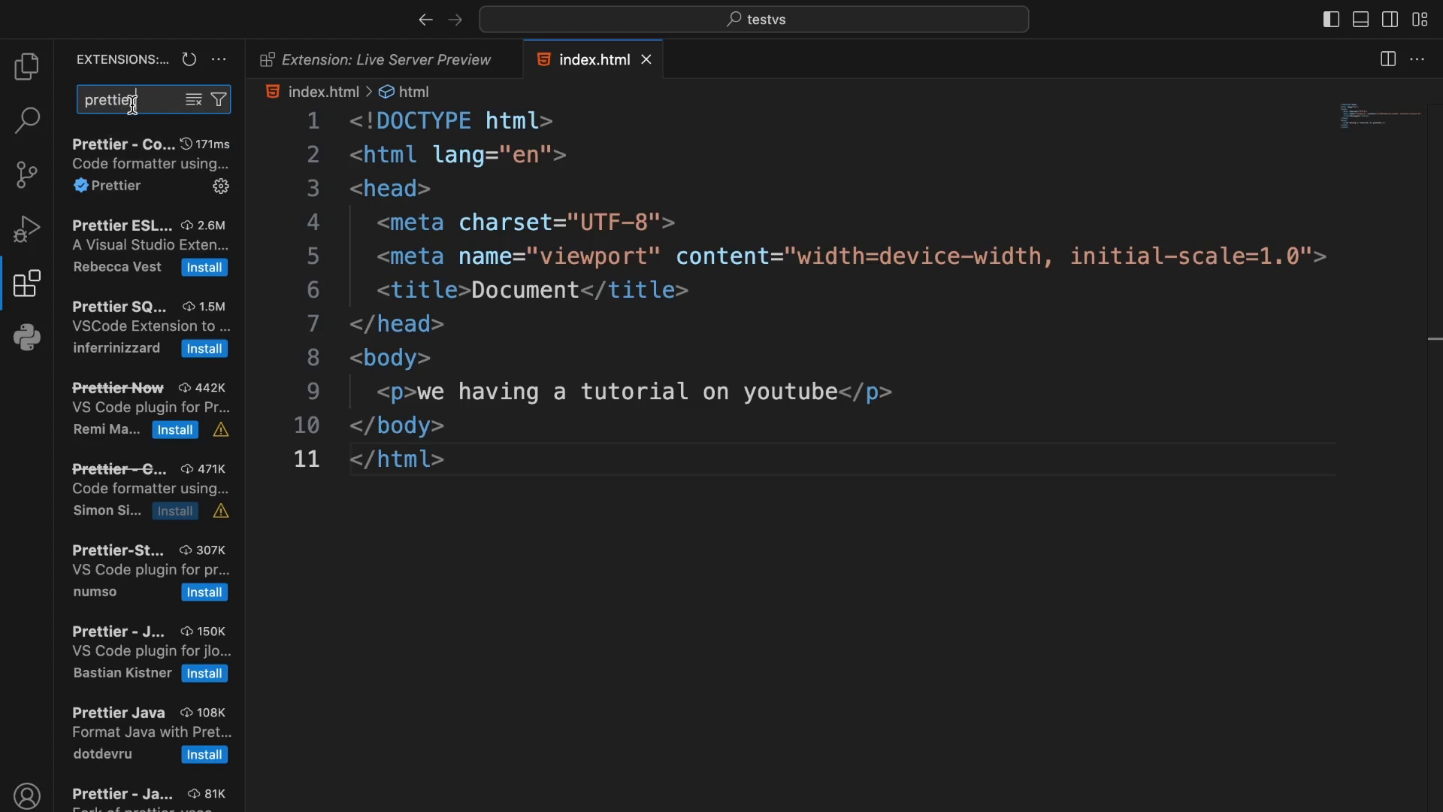
pyautogui.click(134, 164)
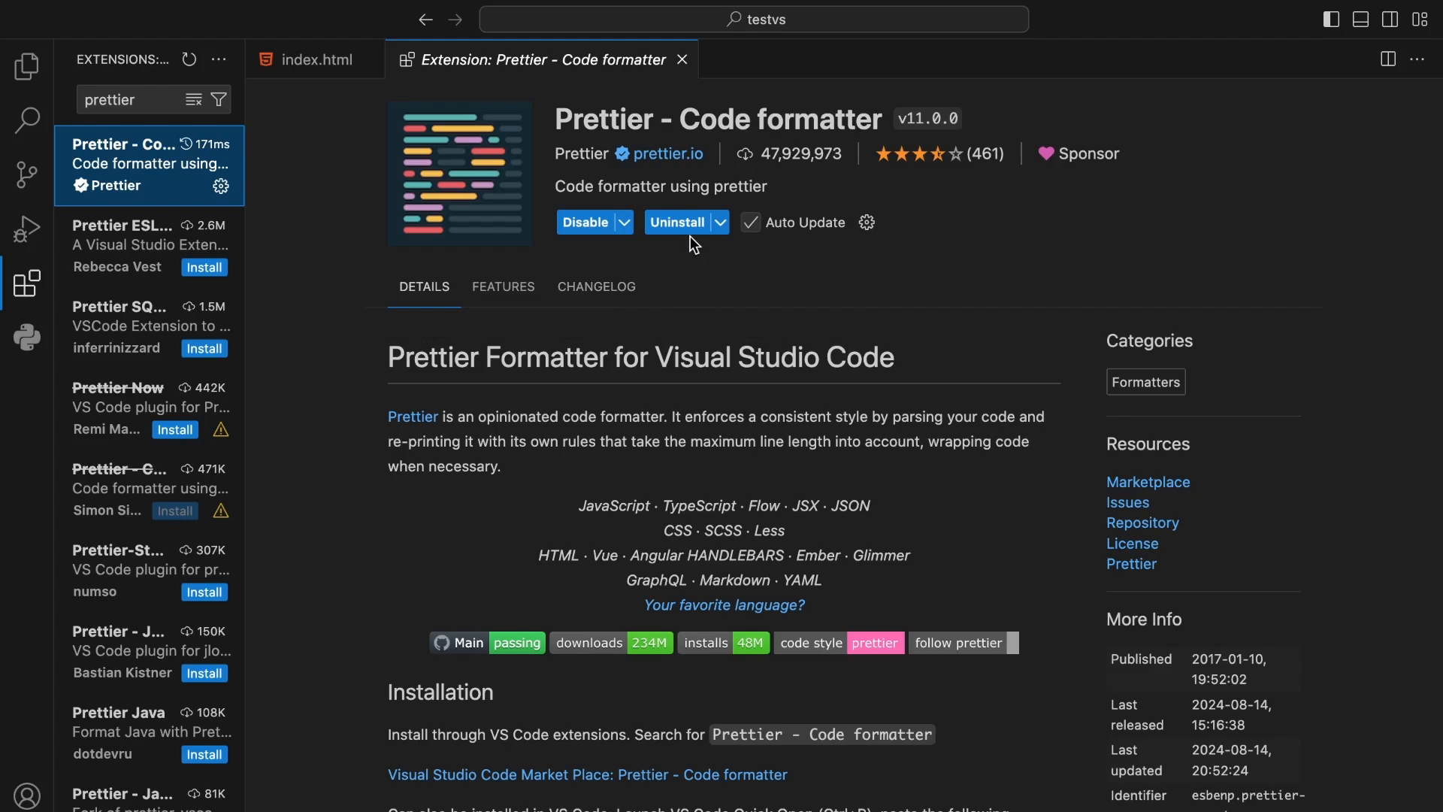
# Read through the Prettier extension's details on installation, default formatter settings, configuration, usage and linter integration
pyautogui.scroll(-10, 709, 493)
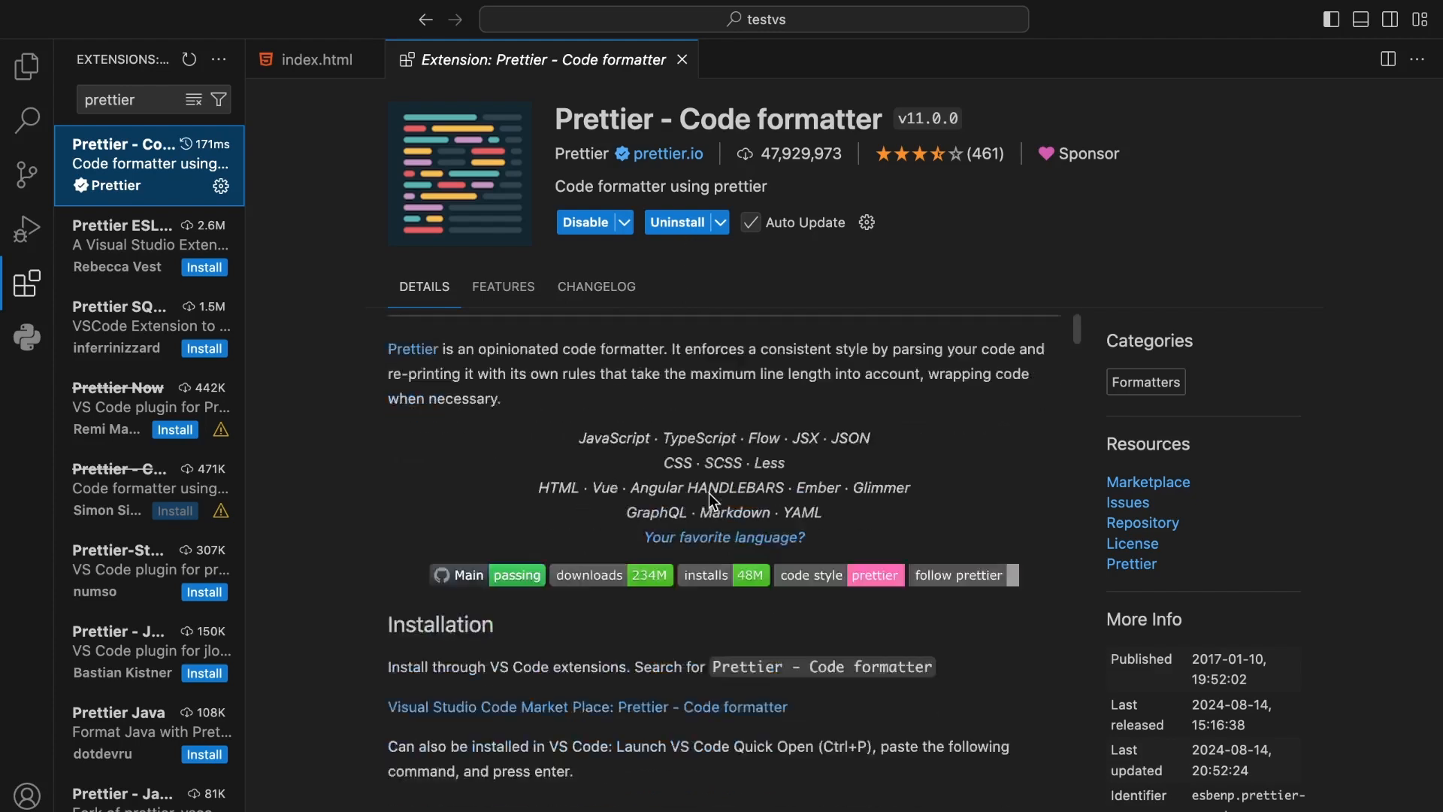
pyautogui.scroll(-8, 709, 493)
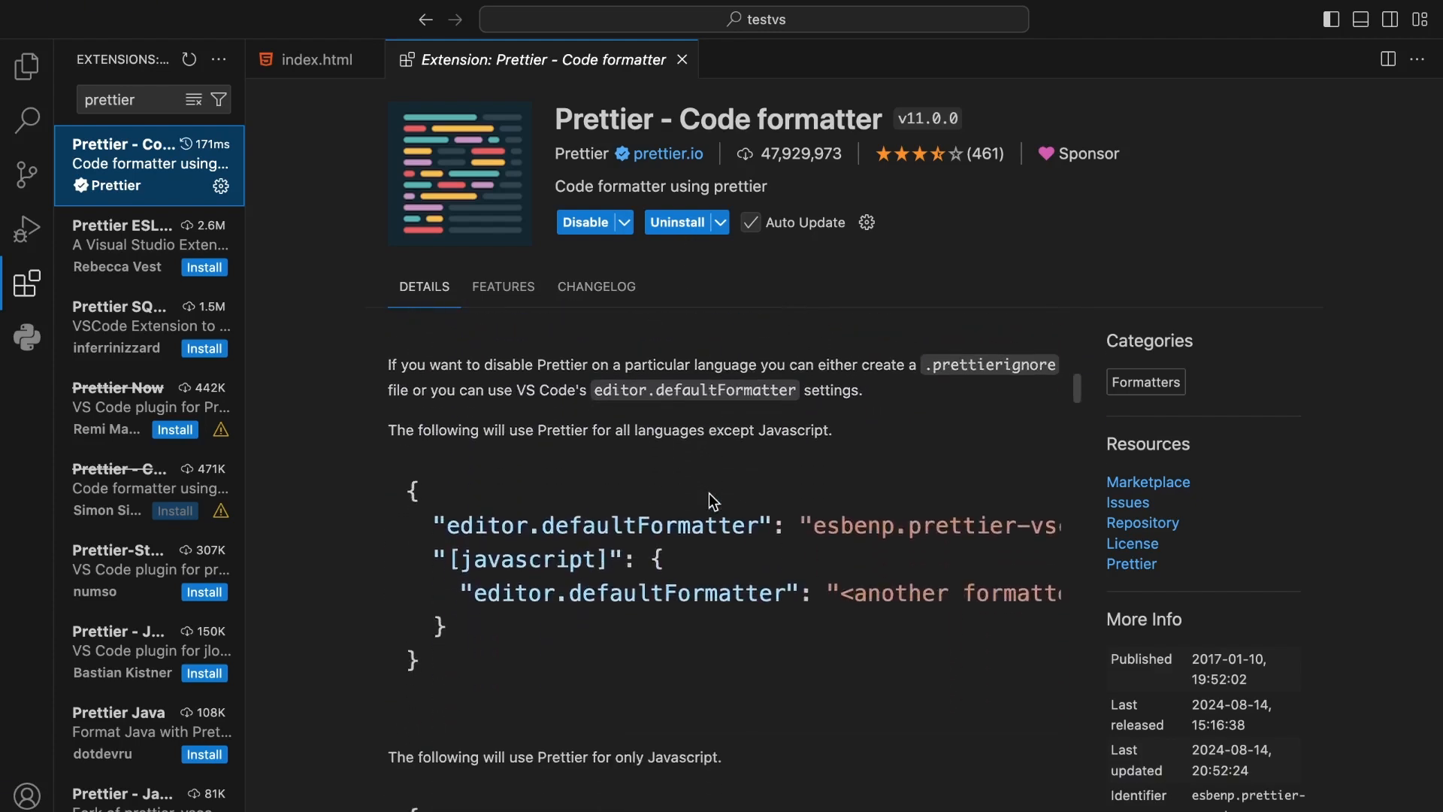
pyautogui.scroll(-8, 710, 495)
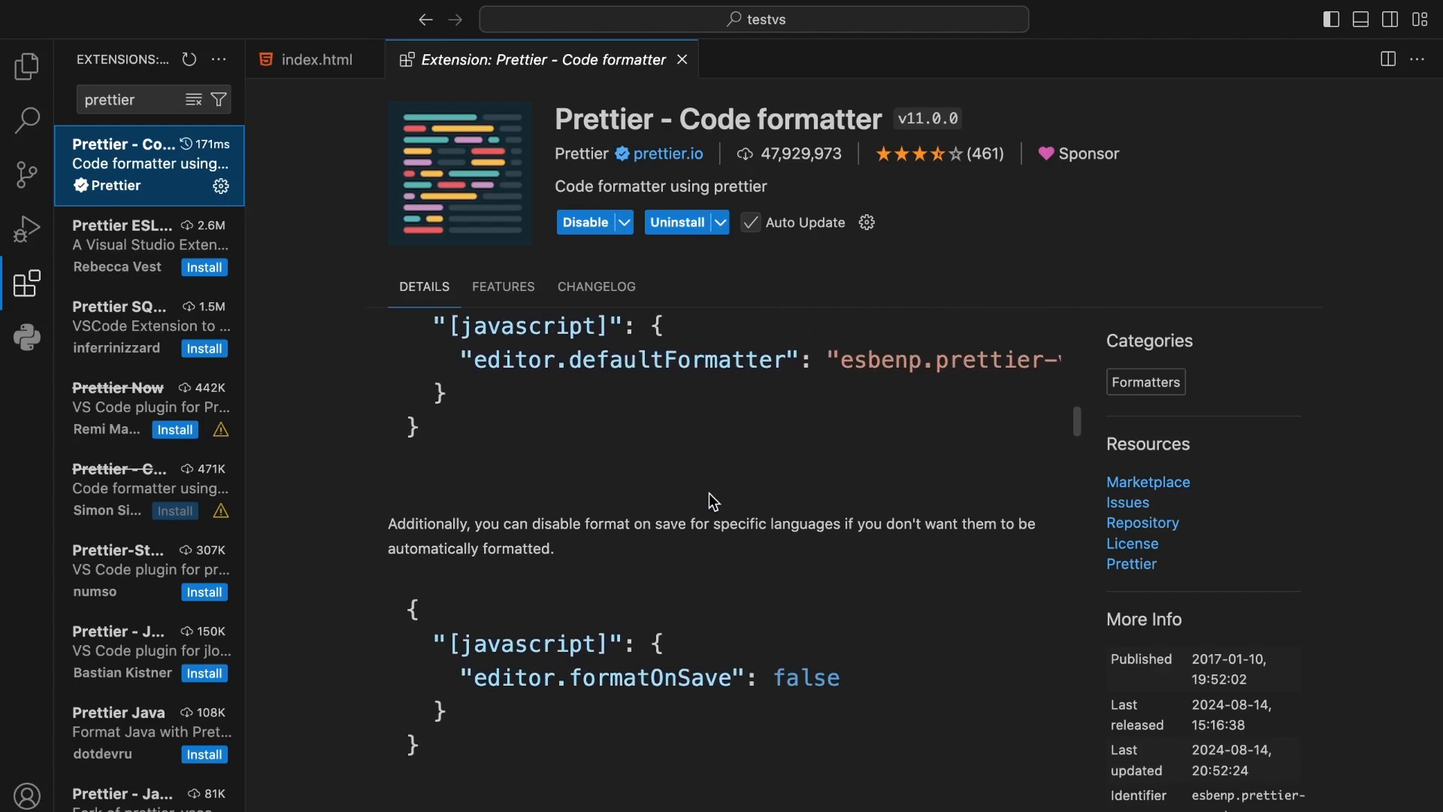
pyautogui.scroll(-10, 713, 501)
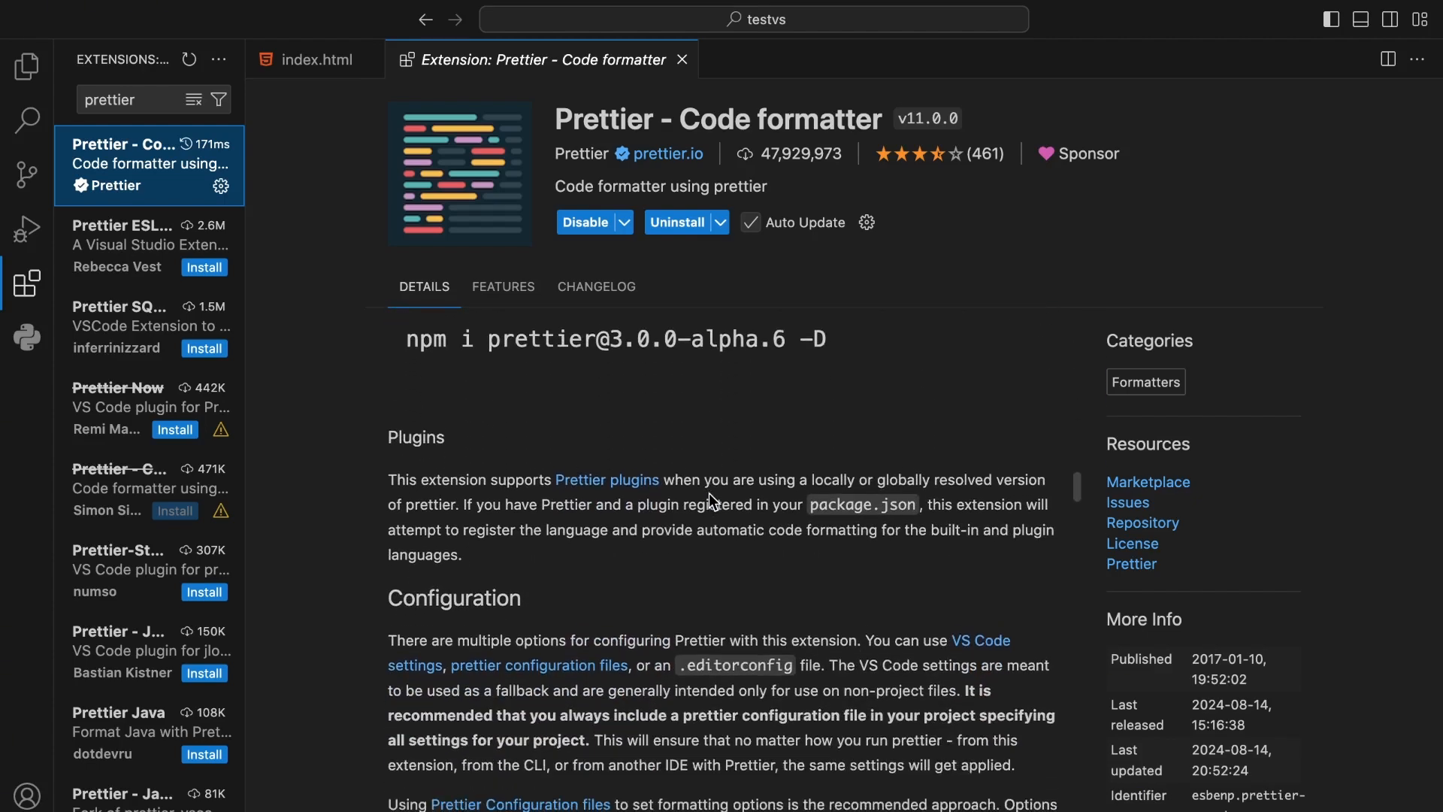
pyautogui.scroll(-10, 713, 501)
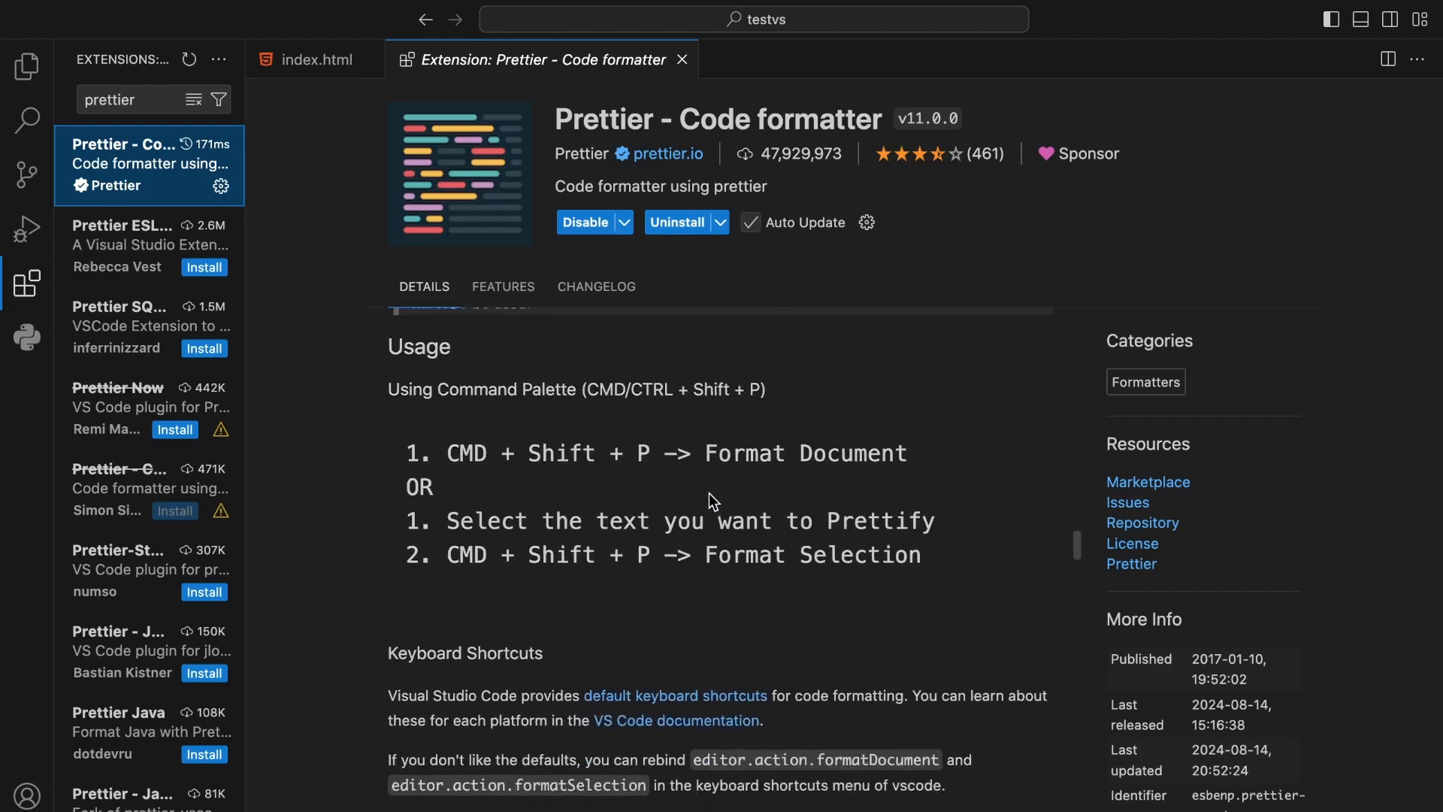
pyautogui.scroll(-10, 712, 501)
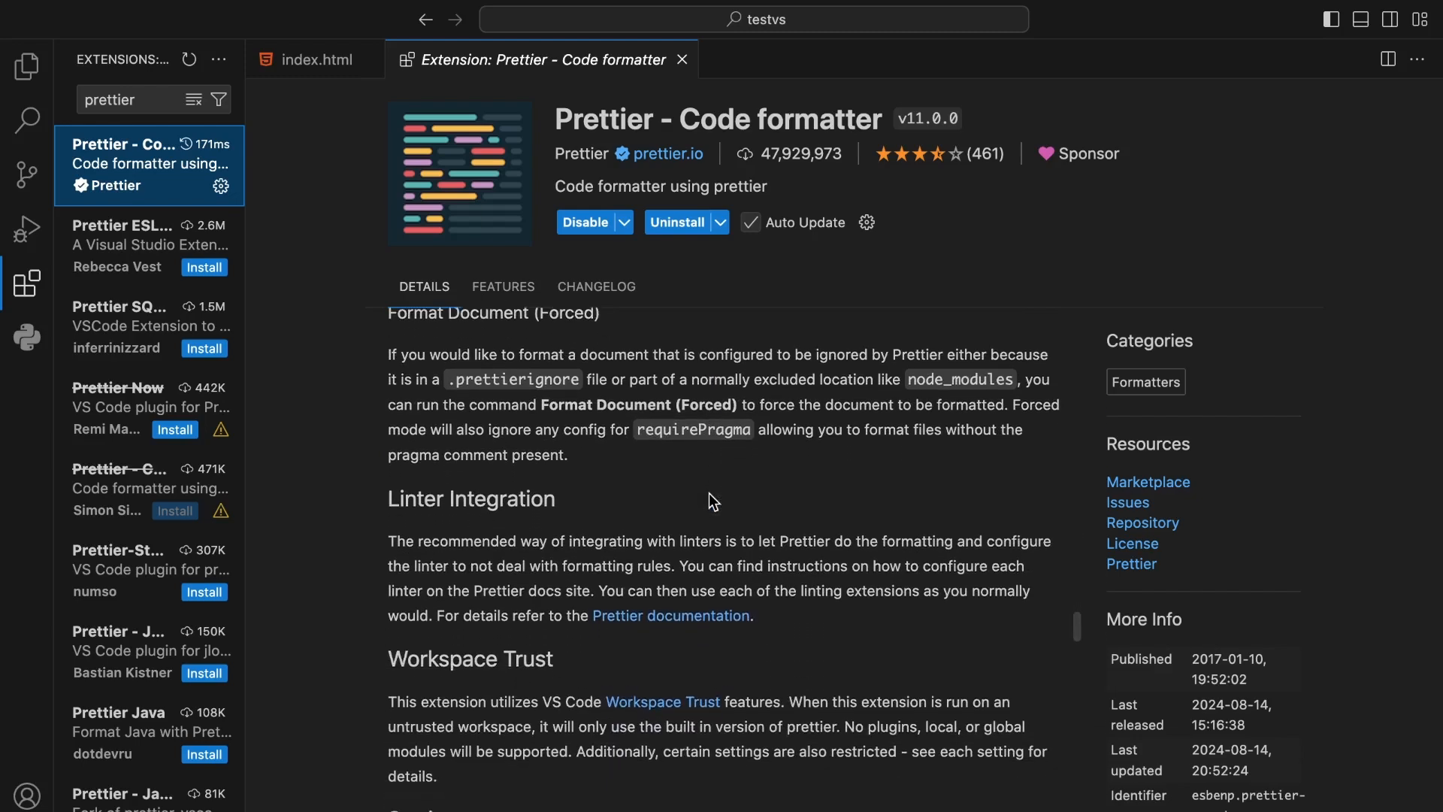
pyautogui.scroll(6, 712, 502)
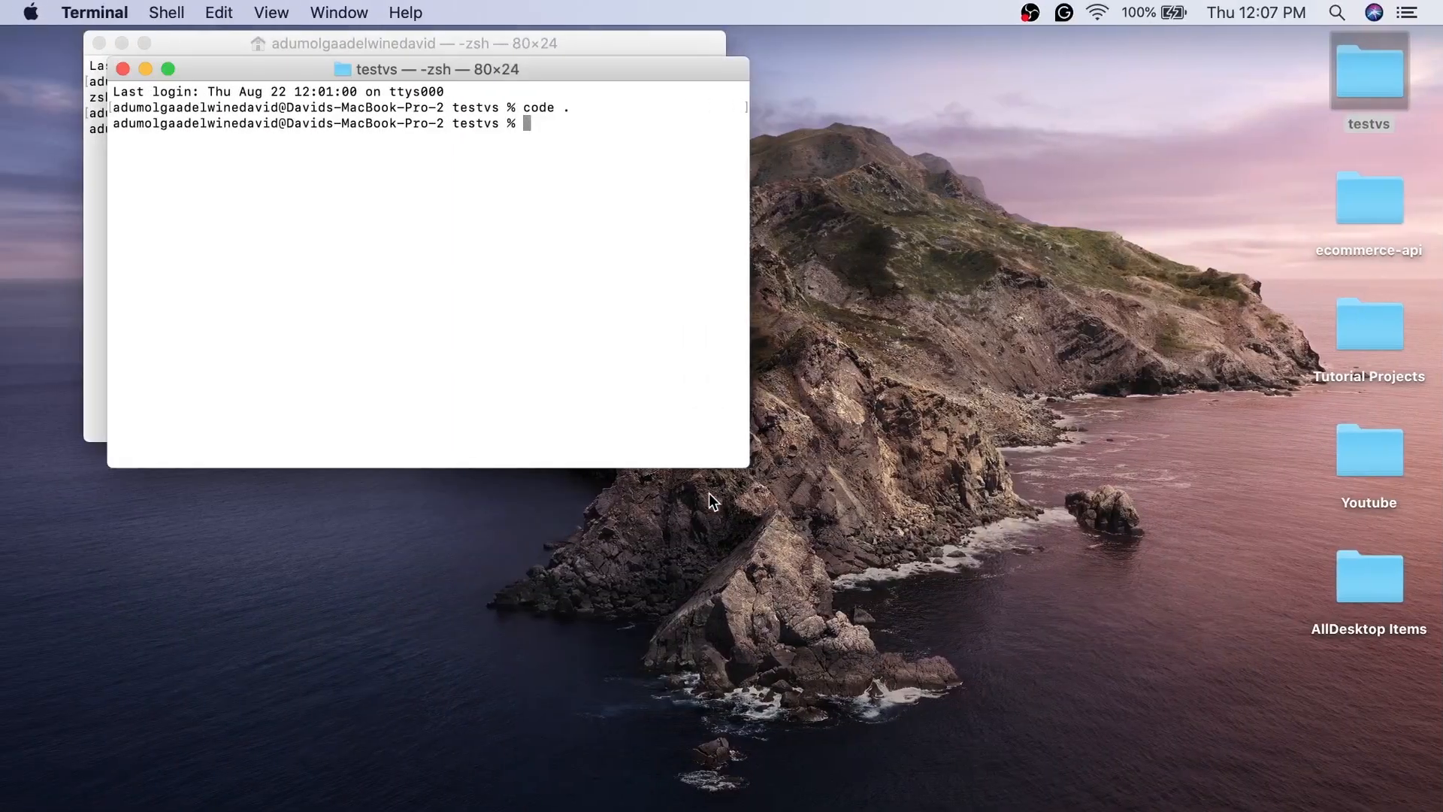